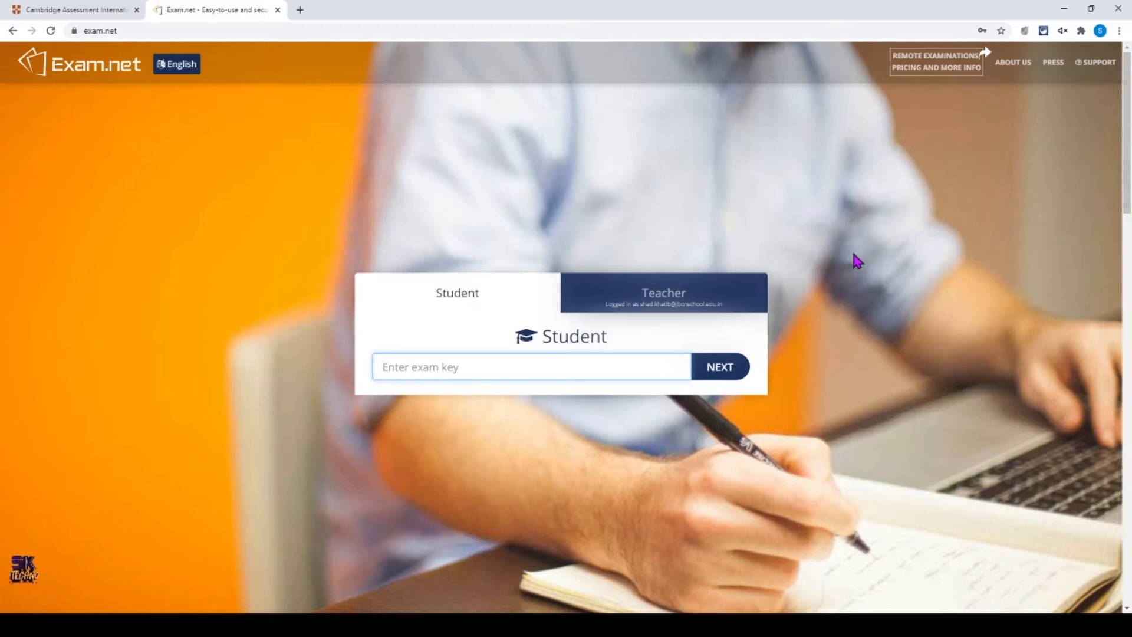
Step: Open the teacher area and look through the exam list, including the Demo, Temp, CS - A2 and shared exams
{"action": "left_click", "coordinate": [667, 300]}
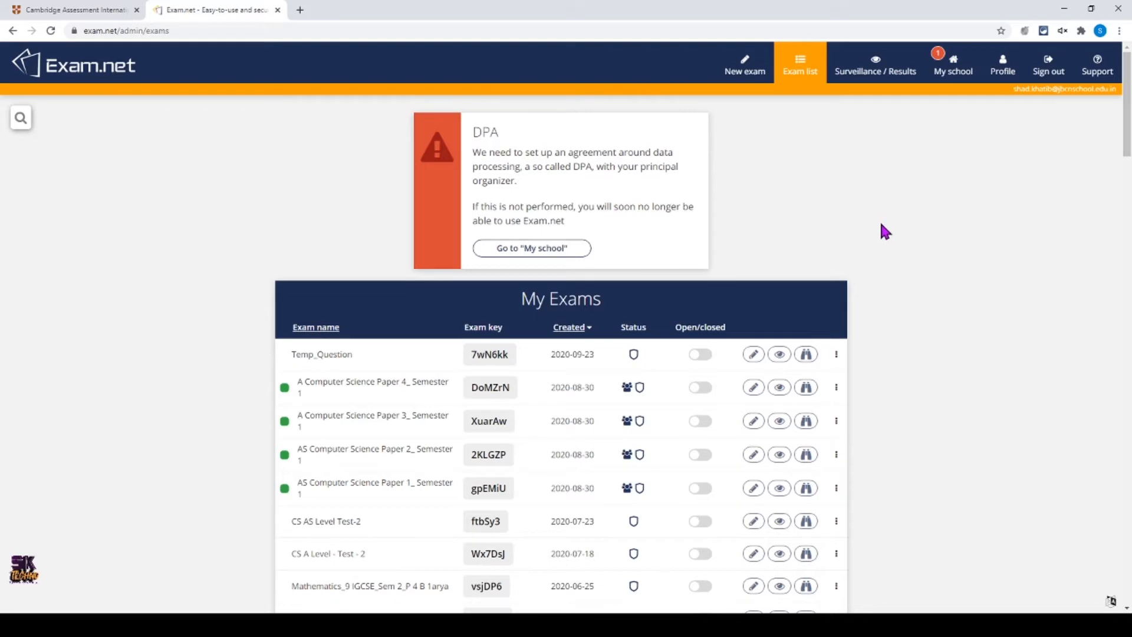
{"action": "scroll", "coordinate": [880, 223], "scroll_direction": "down", "scroll_amount": 3}
{"action": "scroll", "coordinate": [881, 225], "scroll_direction": "down", "scroll_amount": 15}
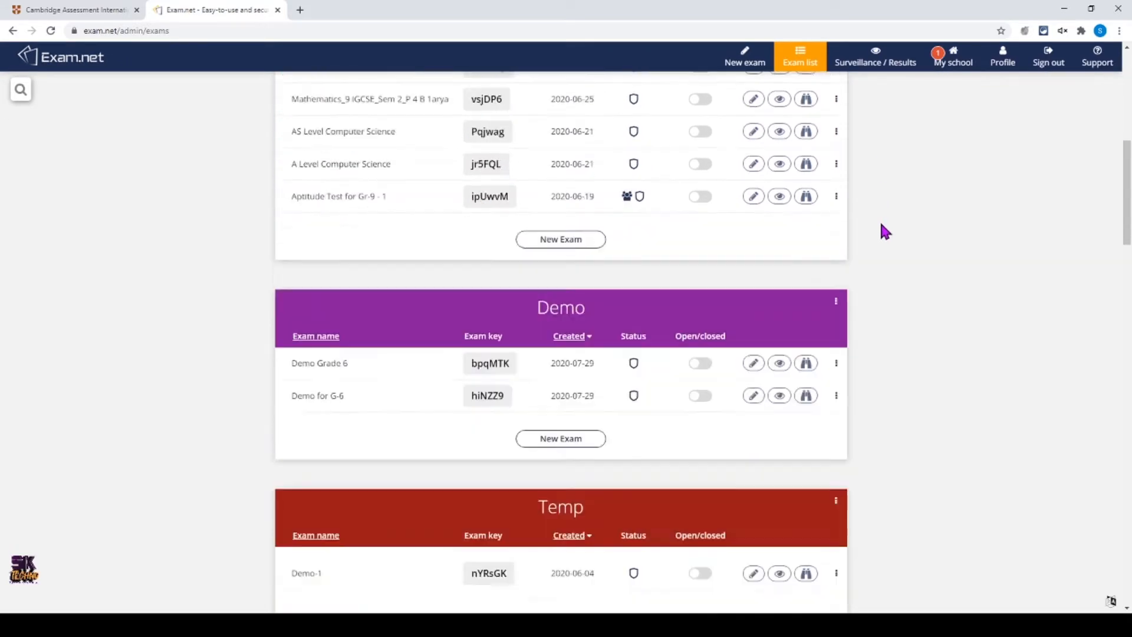
{"action": "scroll", "coordinate": [880, 225], "scroll_direction": "down", "scroll_amount": 15}
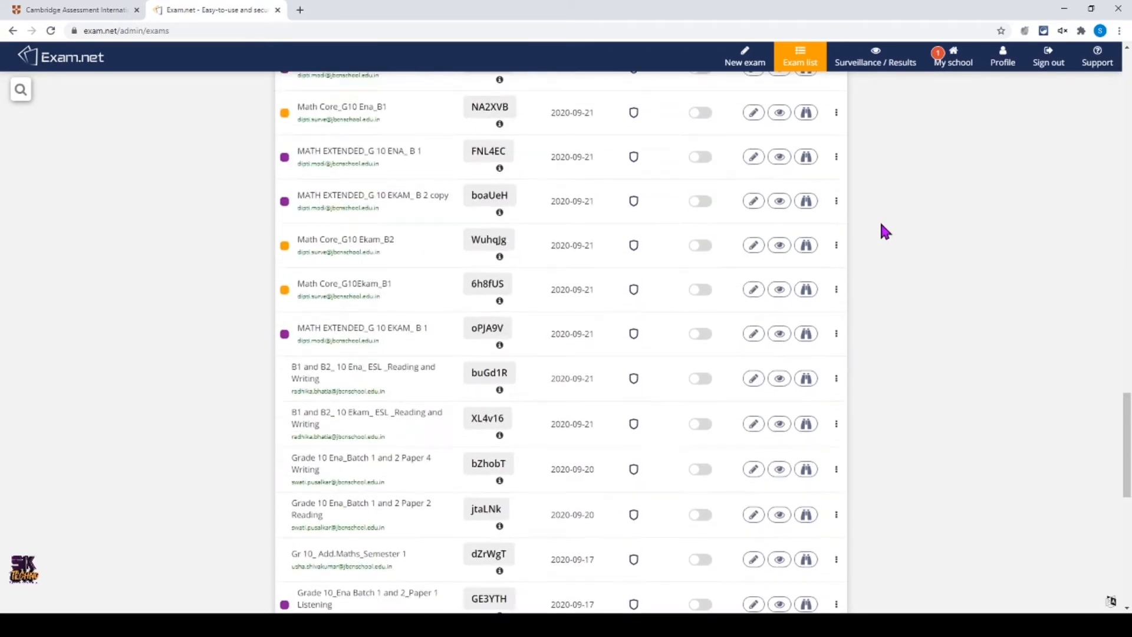
{"action": "scroll", "coordinate": [880, 226], "scroll_direction": "up", "scroll_amount": 20}
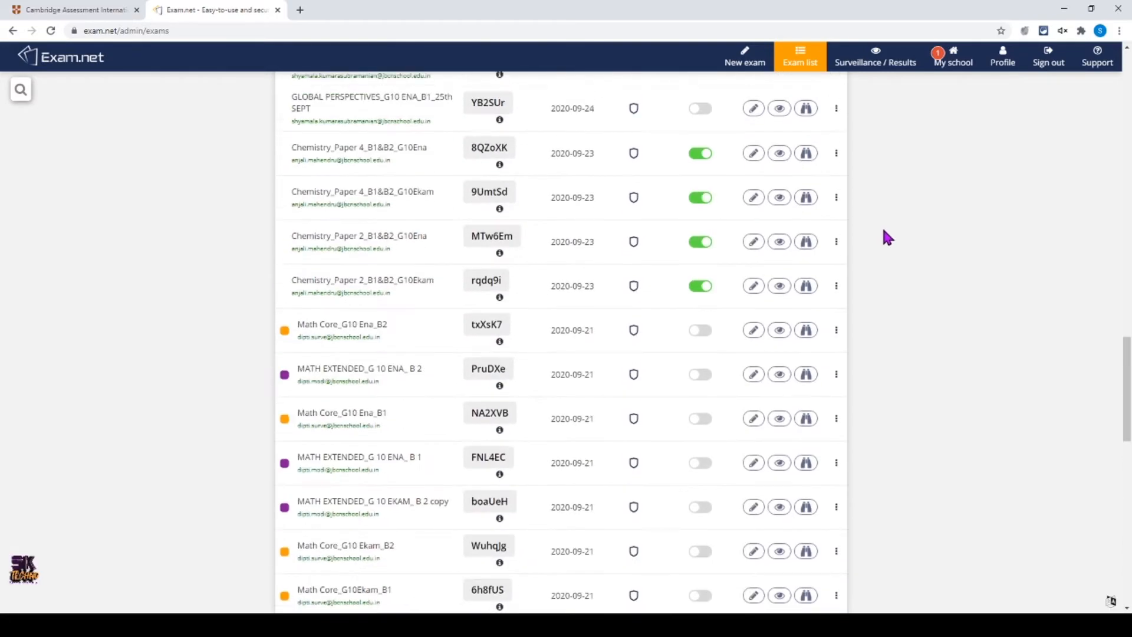
{"action": "scroll", "coordinate": [889, 337], "scroll_direction": "down", "scroll_amount": 10}
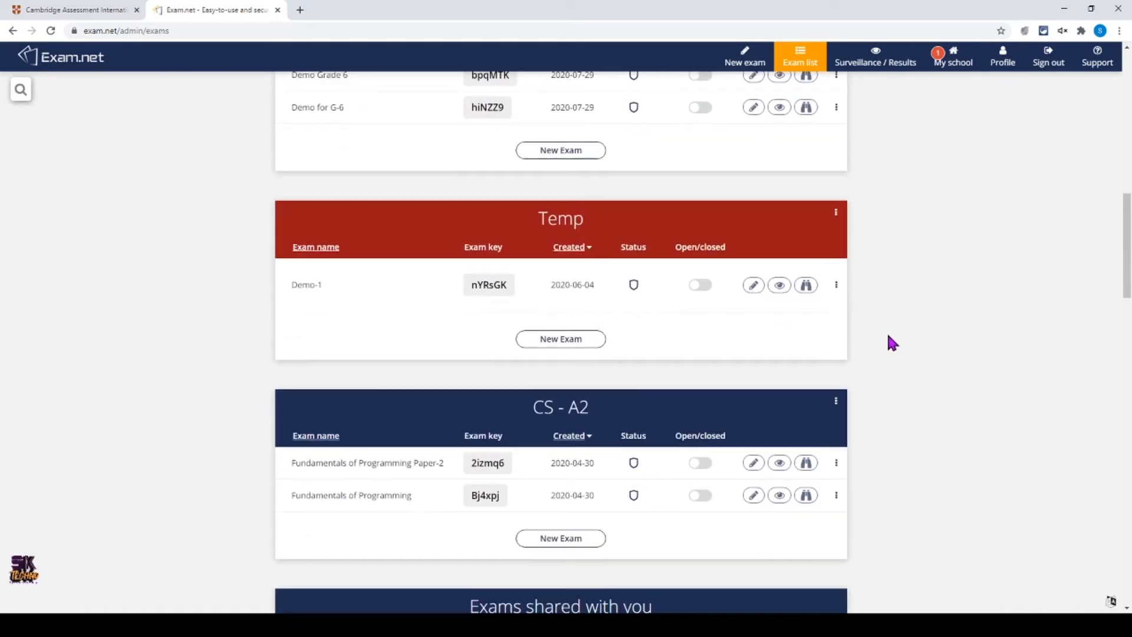
{"action": "scroll", "coordinate": [888, 337], "scroll_direction": "up", "scroll_amount": 20}
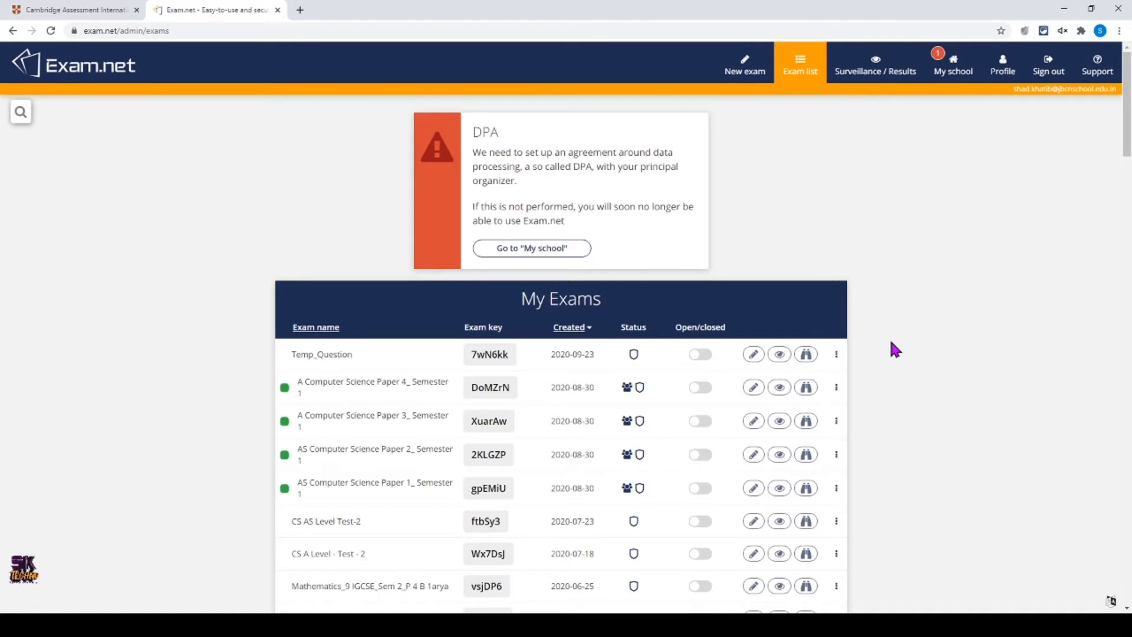
{"action": "scroll", "coordinate": [890, 343], "scroll_direction": "down", "scroll_amount": 2}
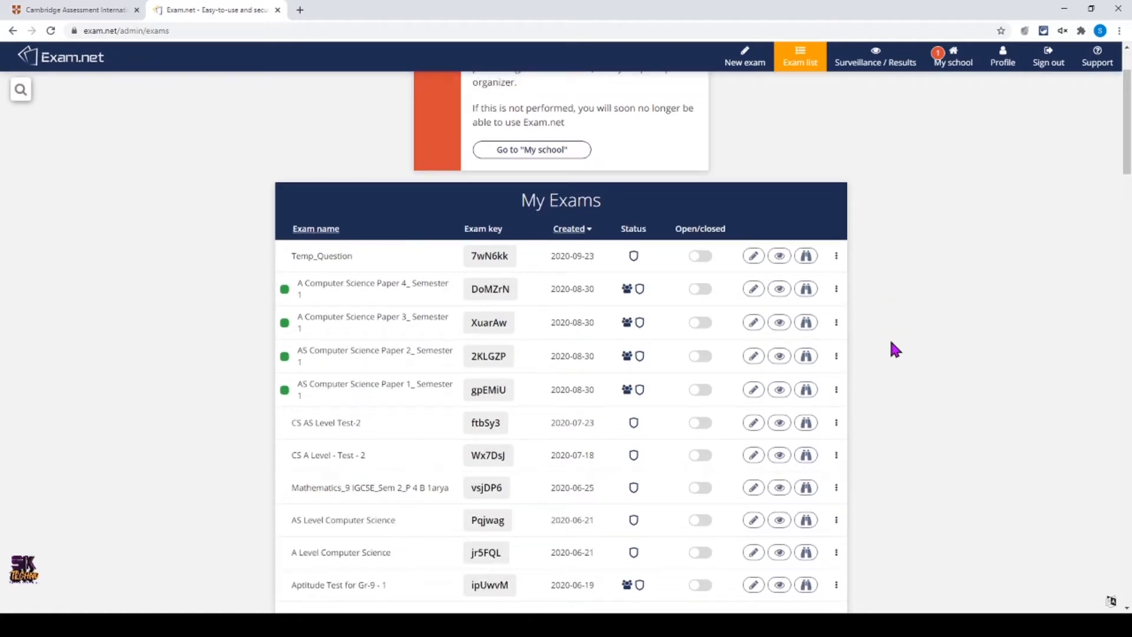
{"action": "scroll", "coordinate": [891, 343], "scroll_direction": "up", "scroll_amount": 2}
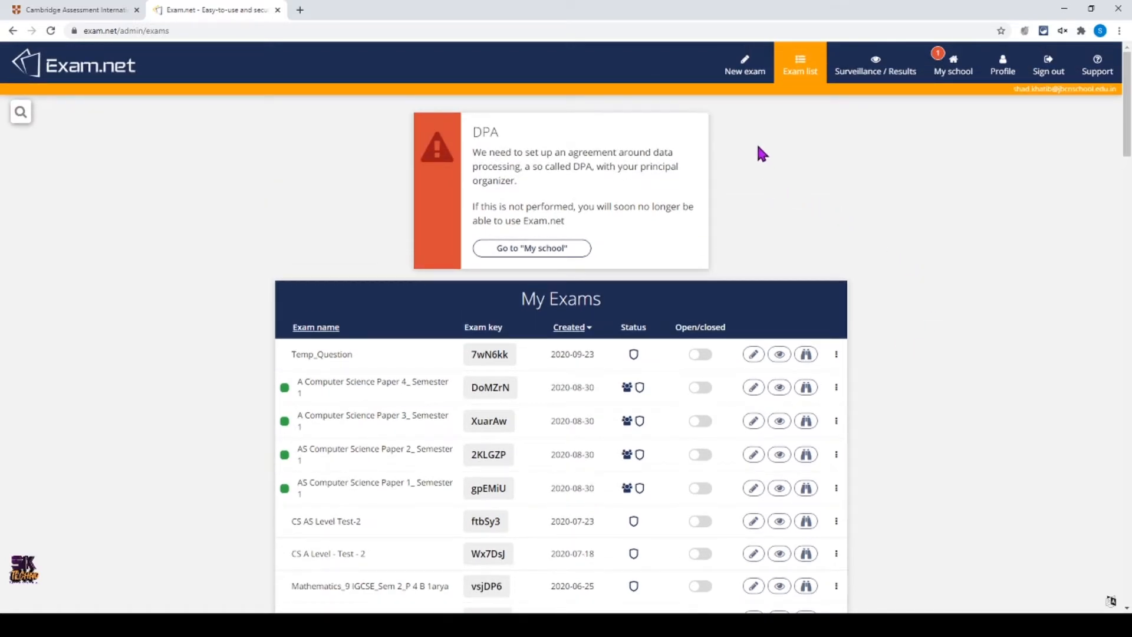
Step: Start a new exam and name it "Multiple Type Testing"
{"action": "left_click", "coordinate": [740, 68]}
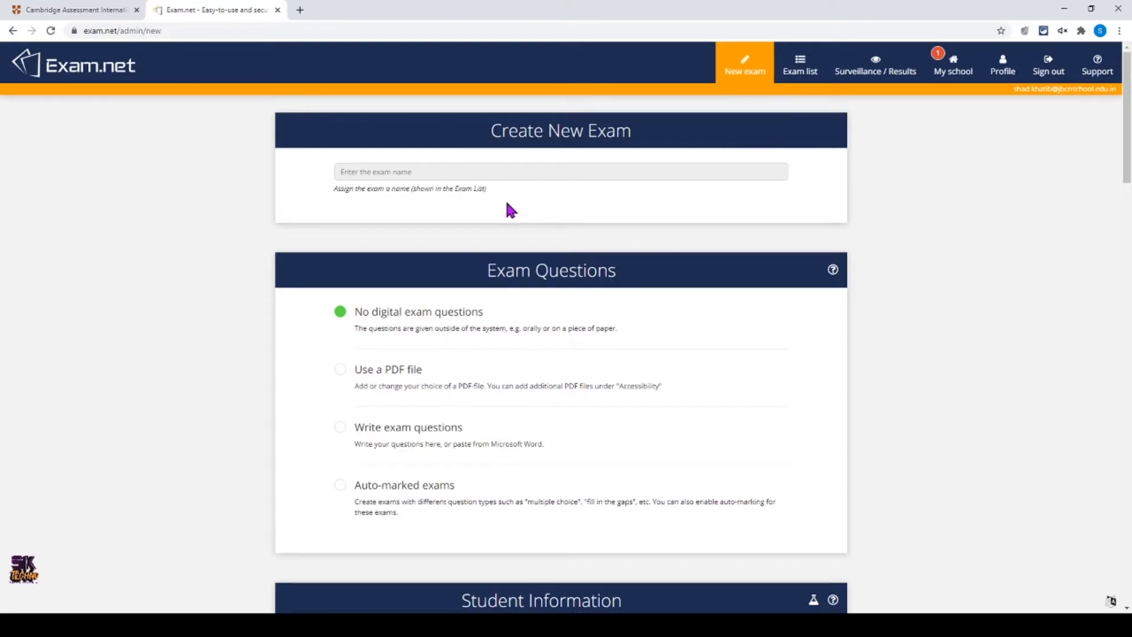
{"action": "left_click", "coordinate": [445, 171]}
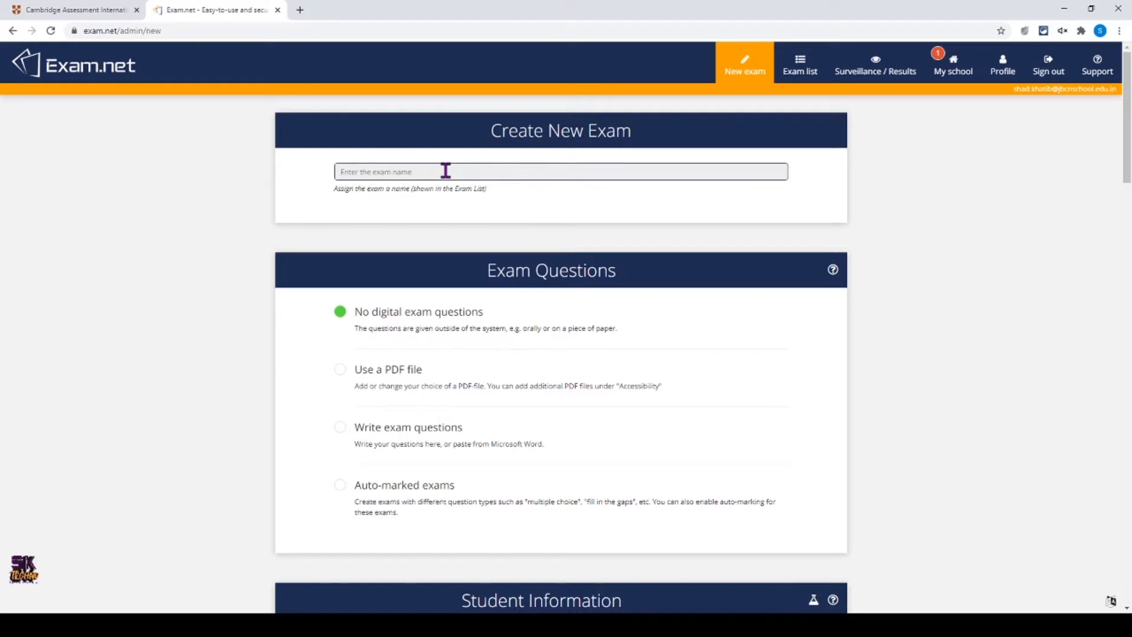
{"action": "type", "text": "Multiple Type Testing"}
Step: Preview the written-question editor and the PDF file option for the exam questions, closing each without adding content
{"action": "scroll", "coordinate": [492, 235], "scroll_direction": "down", "scroll_amount": 2}
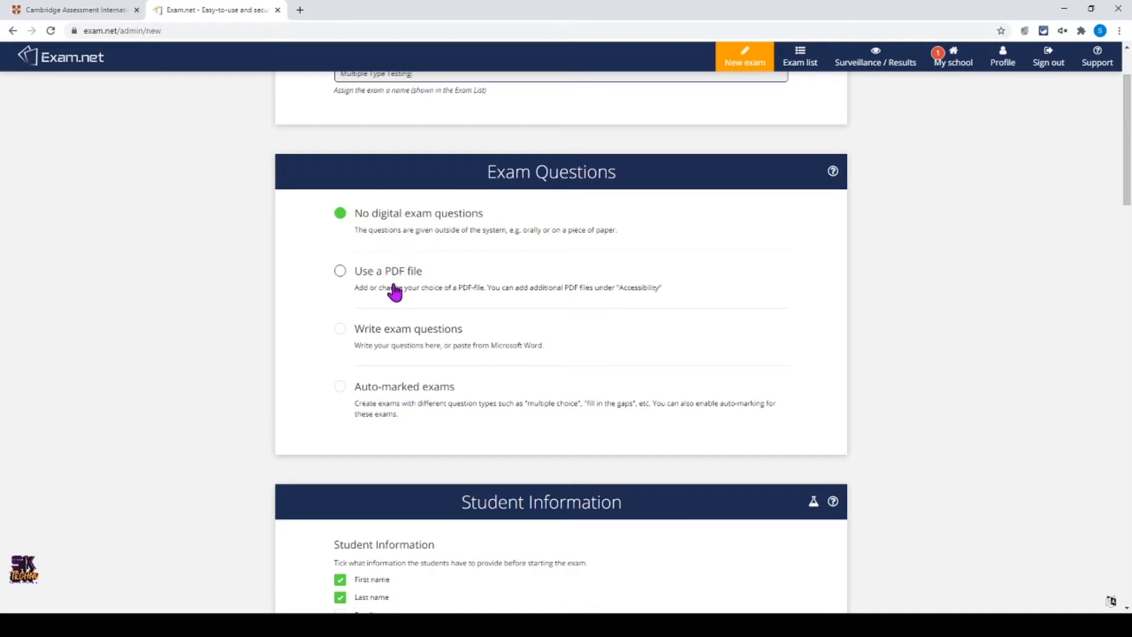
{"action": "left_click", "coordinate": [340, 328]}
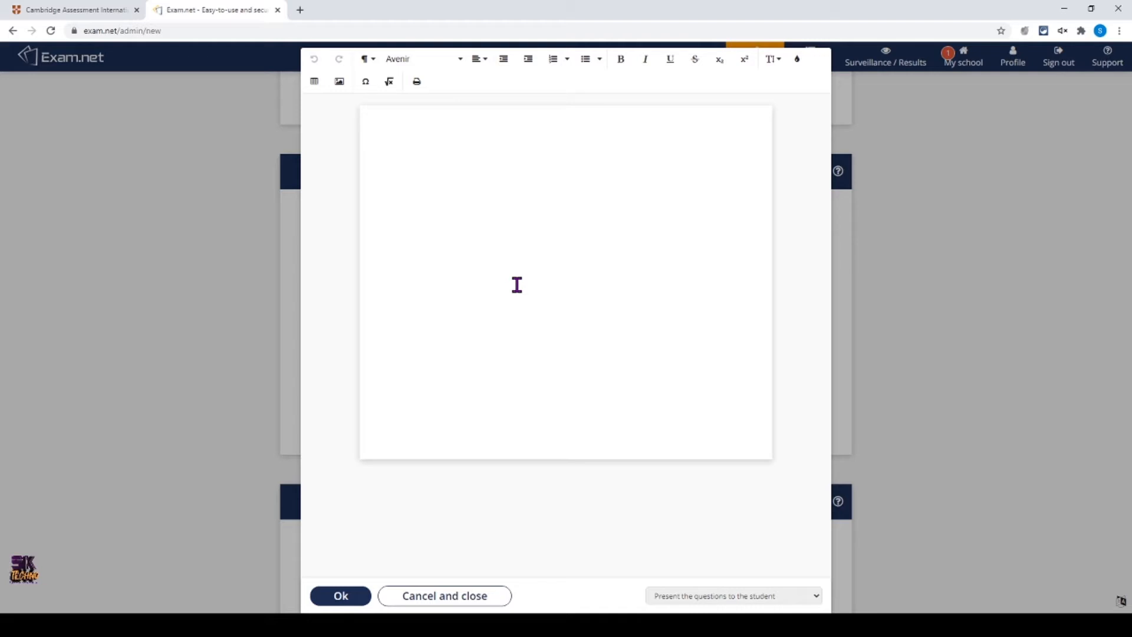
{"action": "left_click", "coordinate": [430, 596]}
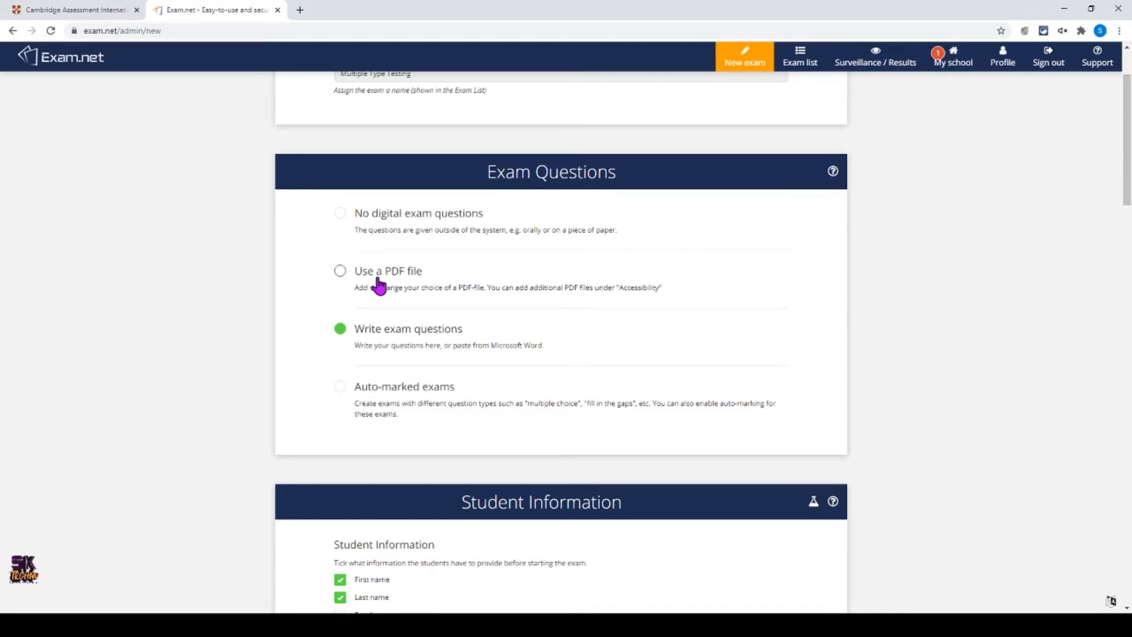
{"action": "left_click", "coordinate": [340, 271]}
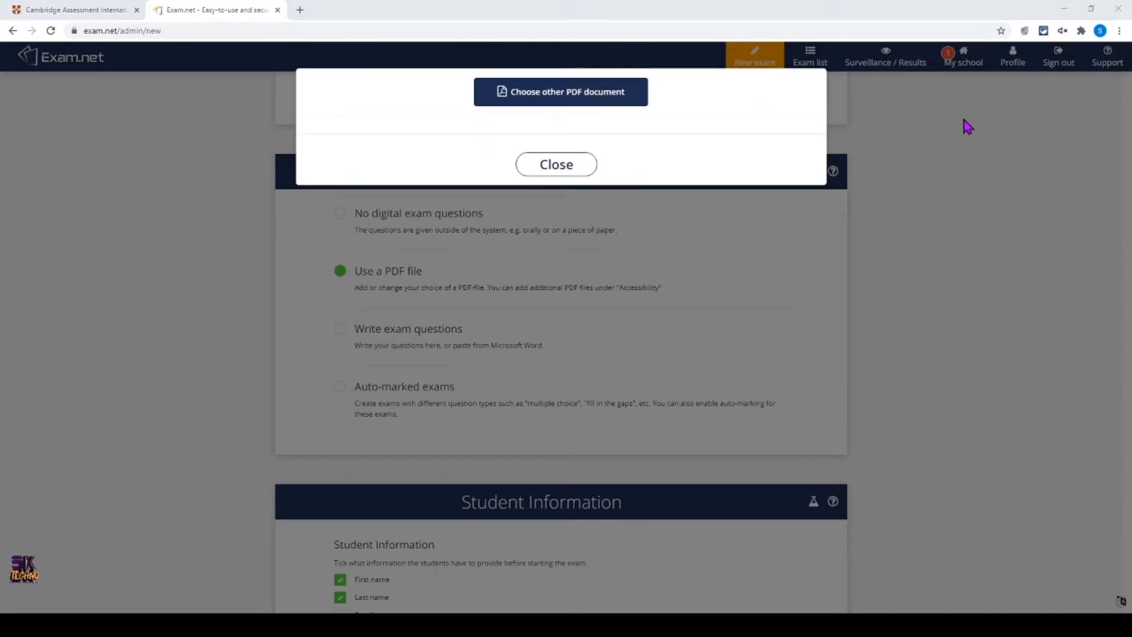
{"action": "left_click", "coordinate": [549, 167]}
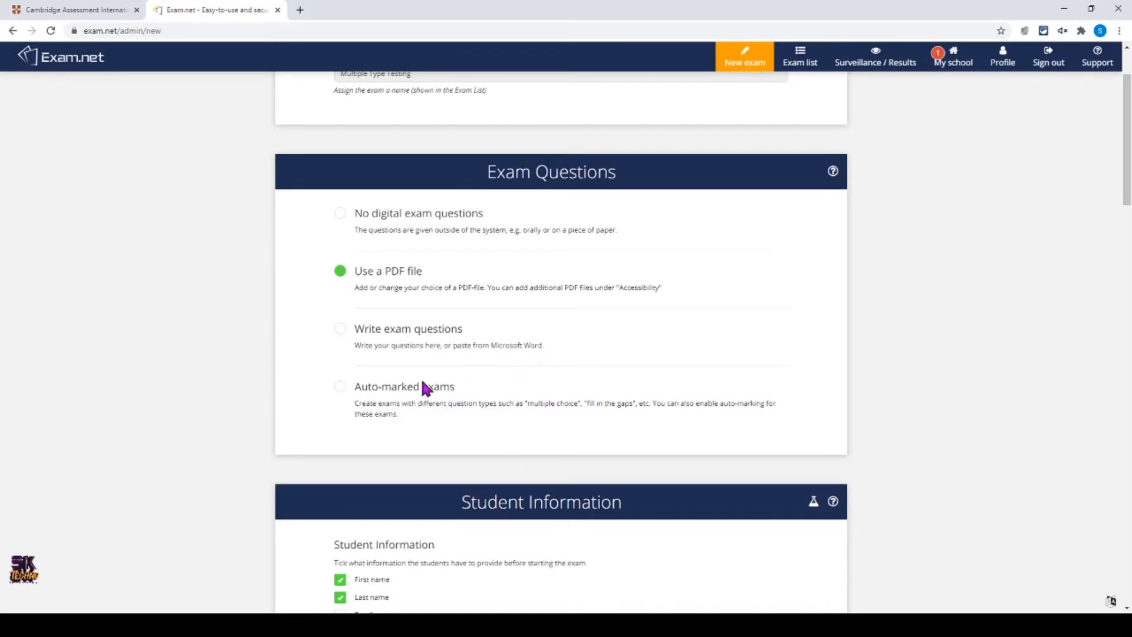
Step: Make the exam auto-marked and add a Match answers question reading "Match the columns from left side to the right side"
{"action": "left_click", "coordinate": [341, 386]}
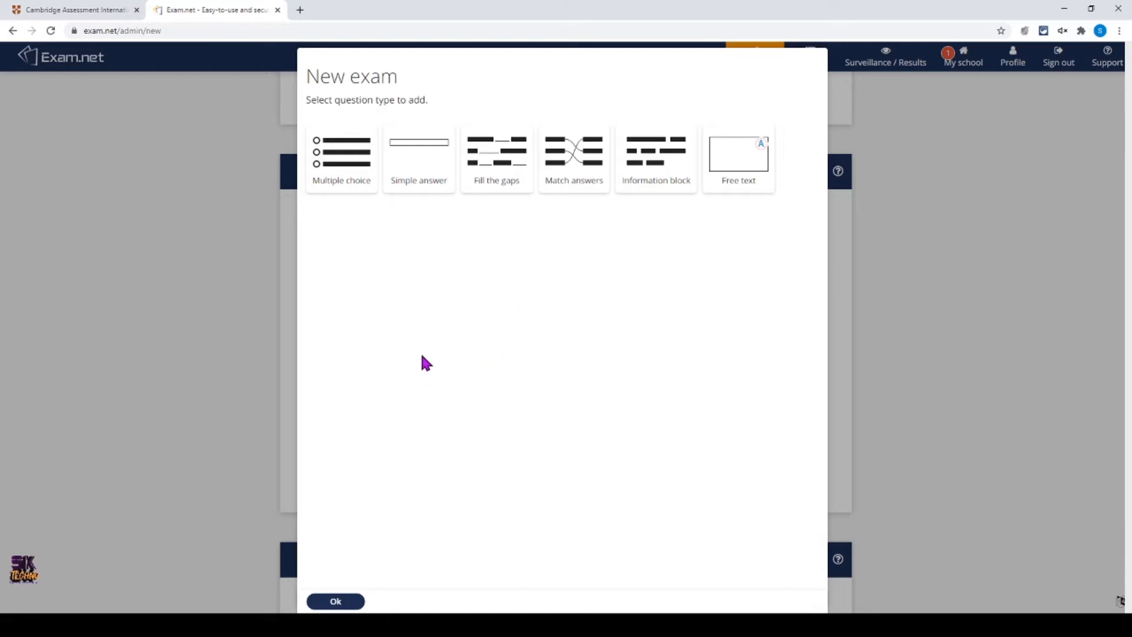
{"action": "left_click", "coordinate": [567, 171]}
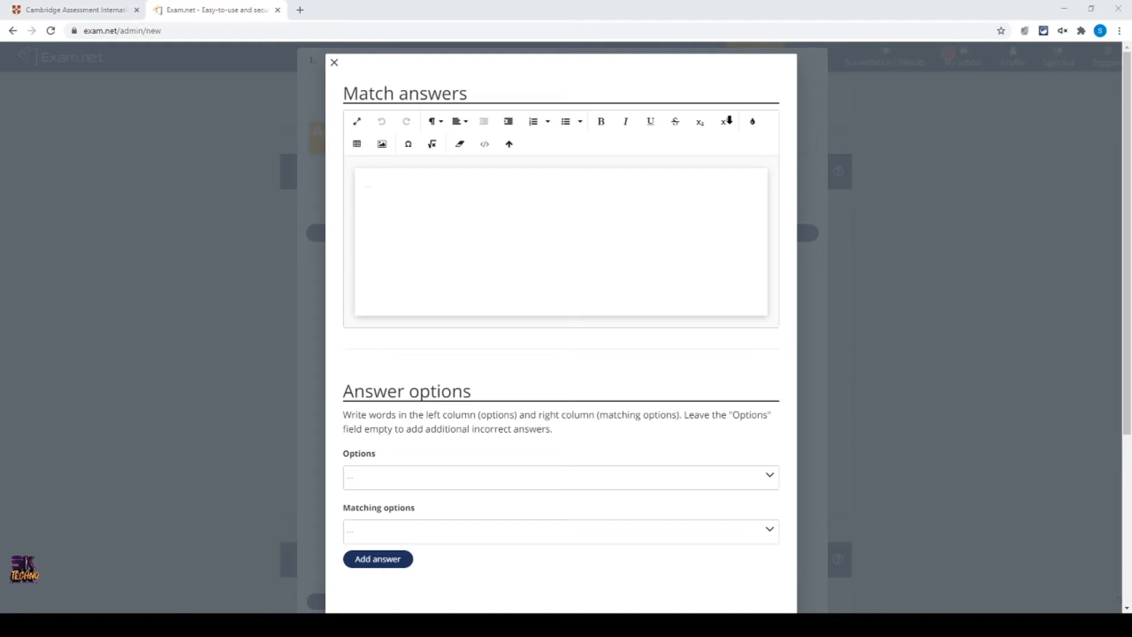
{"action": "left_click", "coordinate": [417, 194]}
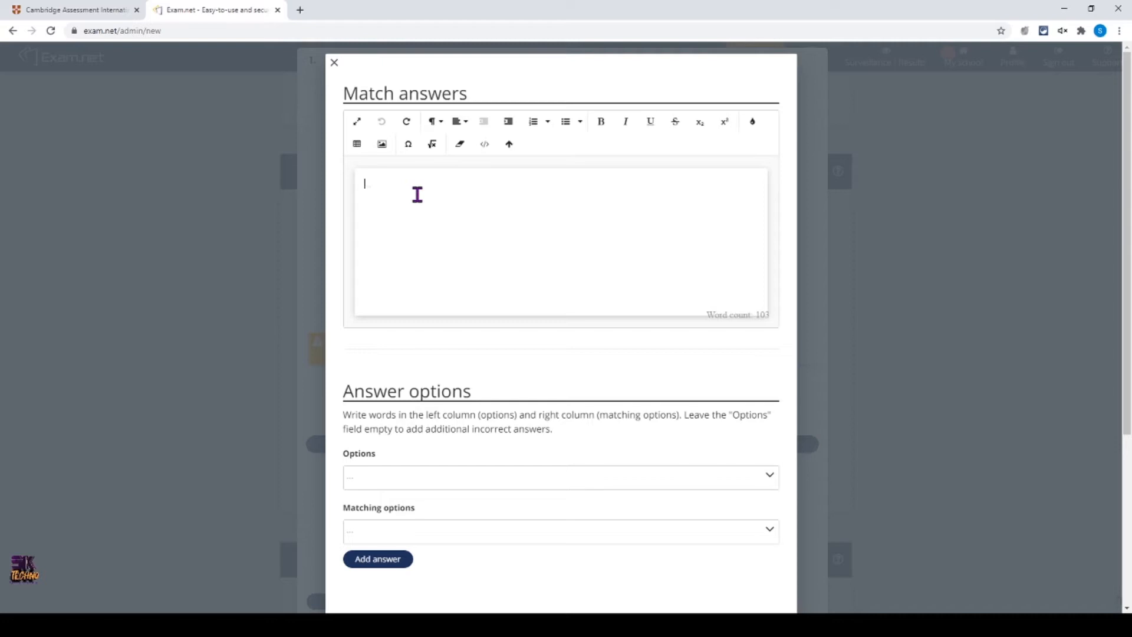
{"action": "type", "text": "Match the columns from left side to t"}
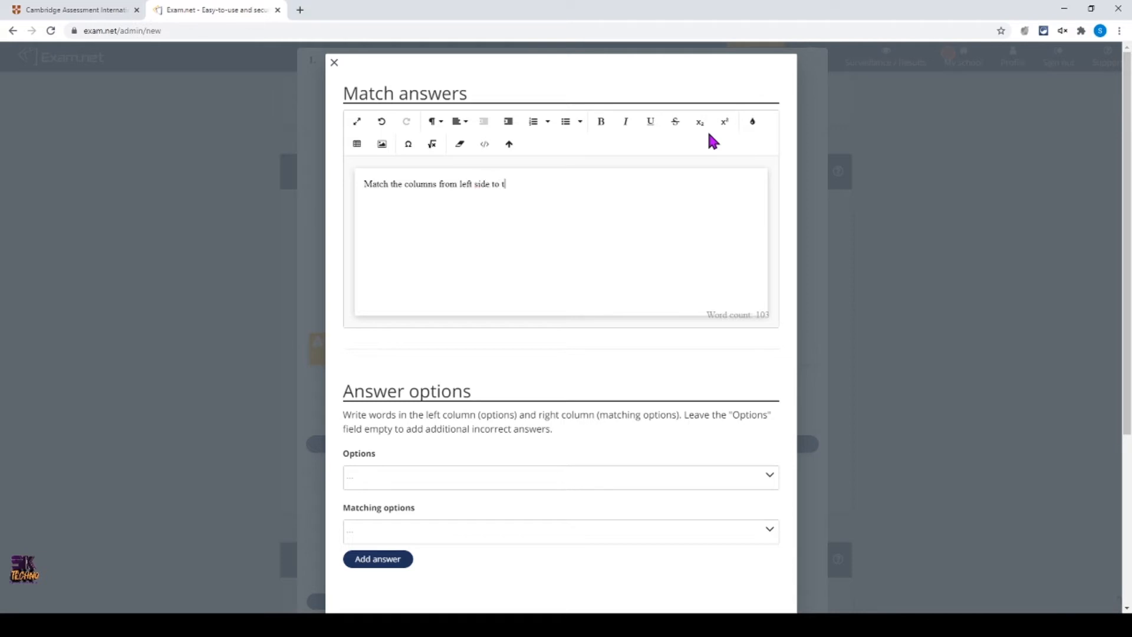
{"action": "type", "text": "he right side"}
Step: Add answer pairs matching the definition of sending data to another system with "Search Engine" and the cellular antenna site definition with "E-mail"
{"action": "left_click", "coordinate": [377, 478]}
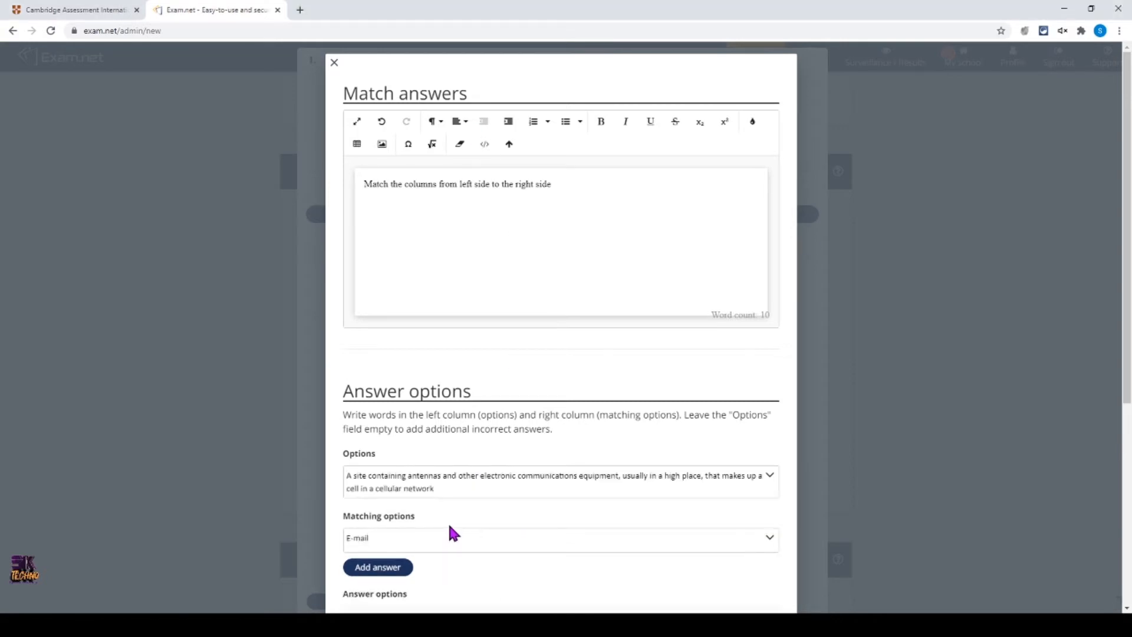
{"action": "left_click", "coordinate": [380, 560]}
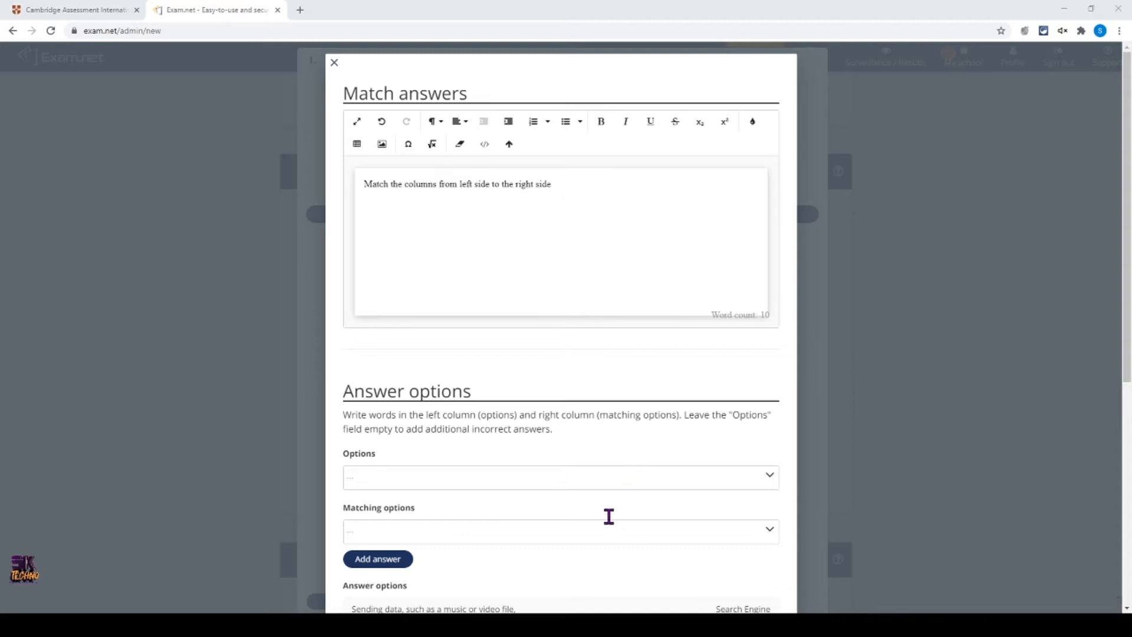
Step: Add the option "A highly portable computer shaped like slate or pad of paper, featuring a touchscreen" with the matching option "Service Provider"
{"action": "left_click", "coordinate": [418, 476]}
{"action": "type", "text": "A highly portable computer shaped like slate or pad of paper, featuring a touchscreen"}
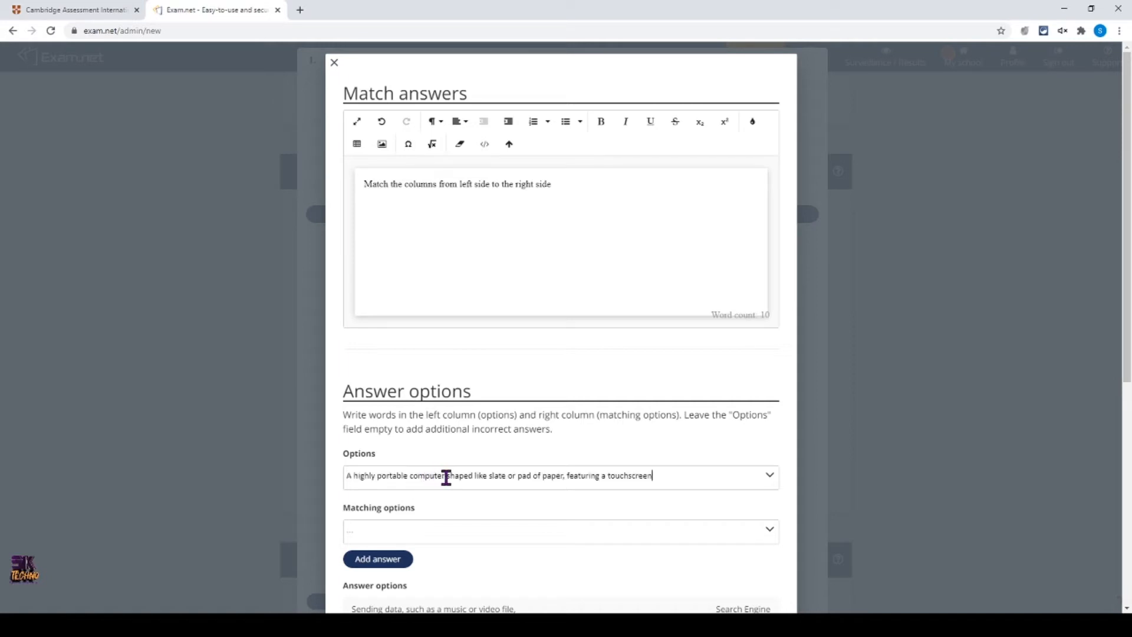
{"action": "left_click", "coordinate": [443, 527]}
{"action": "type", "text": "Search Engine"}
{"action": "left_click", "coordinate": [391, 572]}
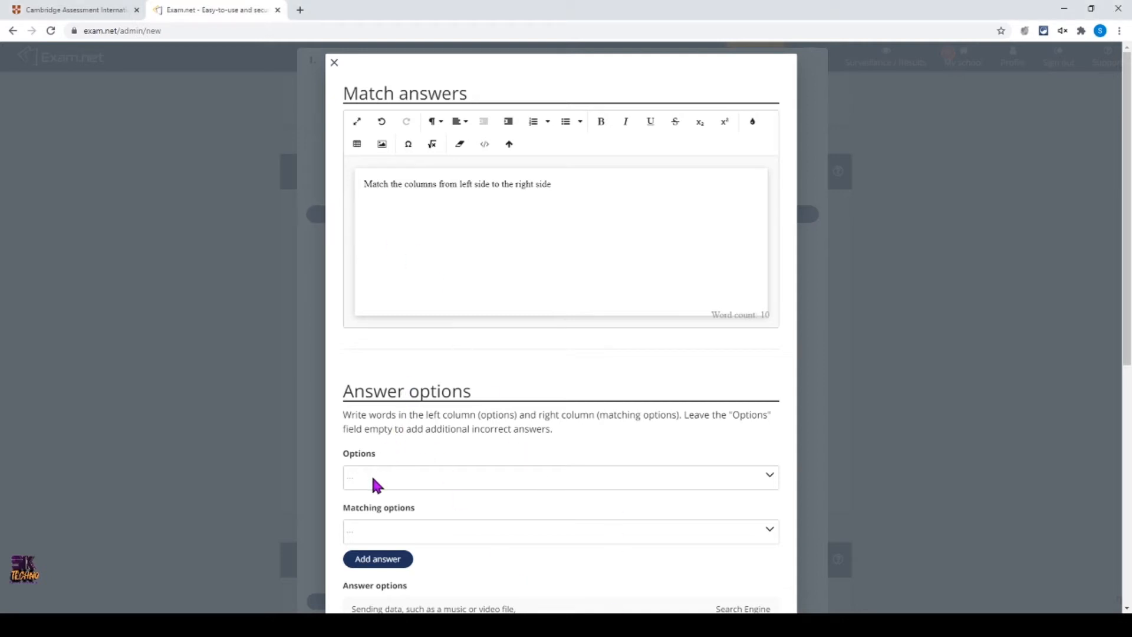
Step: Add an answer pair matching the definition of a two-dimensional bar code that holds a large amount of any kind of data with "Digitizer"
{"action": "type", "text": "a type of two-dimensional bar code, consisting of black modules in a square pattern on a white background, that can hold a large amount of any kind of data"}
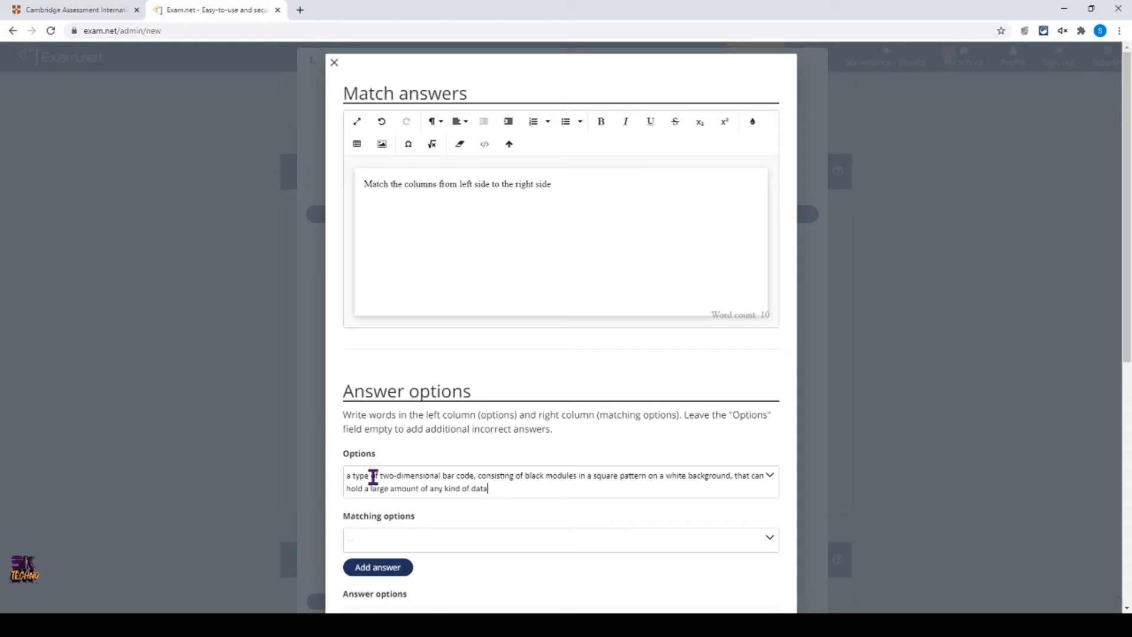
{"action": "left_click", "coordinate": [407, 546]}
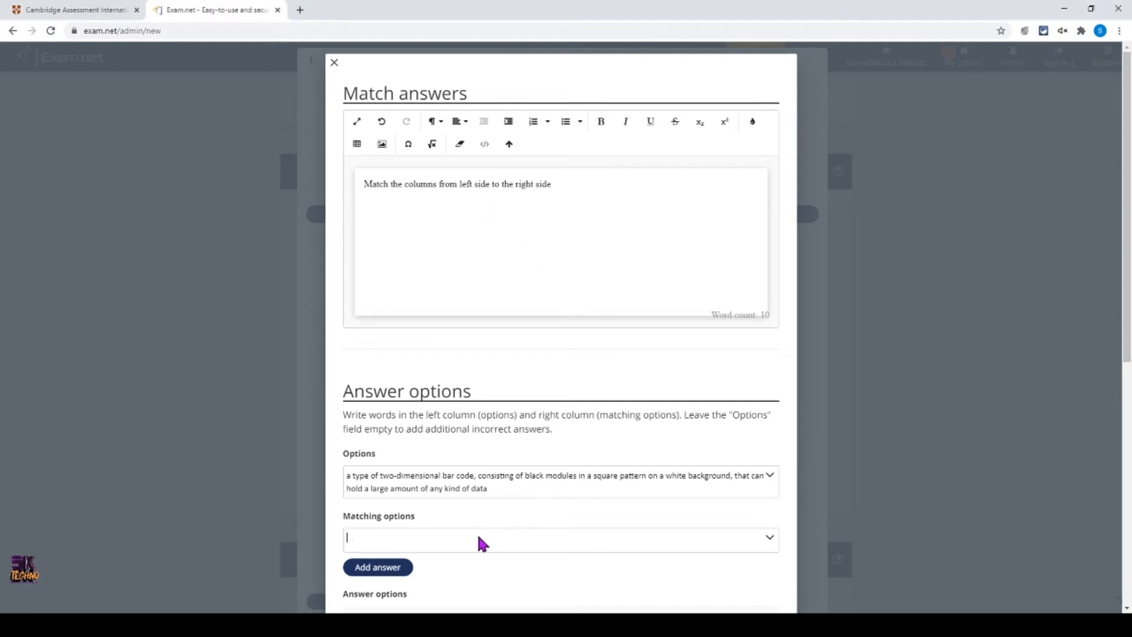
{"action": "type", "text": "QR code"}
{"action": "left_click", "coordinate": [389, 567]}
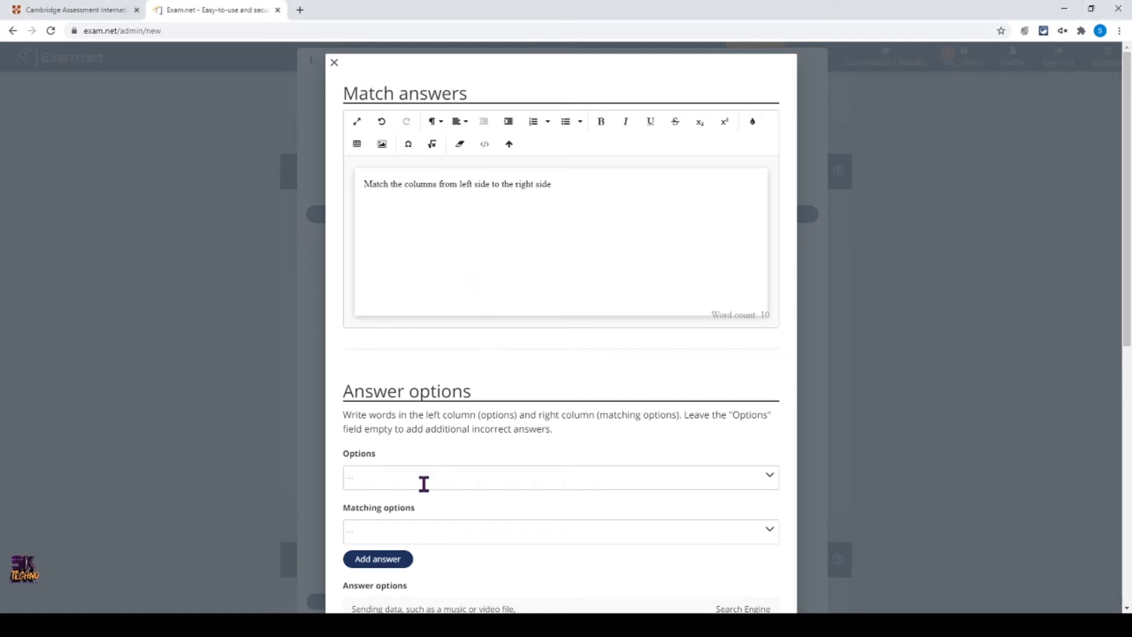
Step: Add the option "A computer program that locates information on the web" with the matching option "QR Code"
{"action": "type", "text": "A computer program that locates information on the web"}
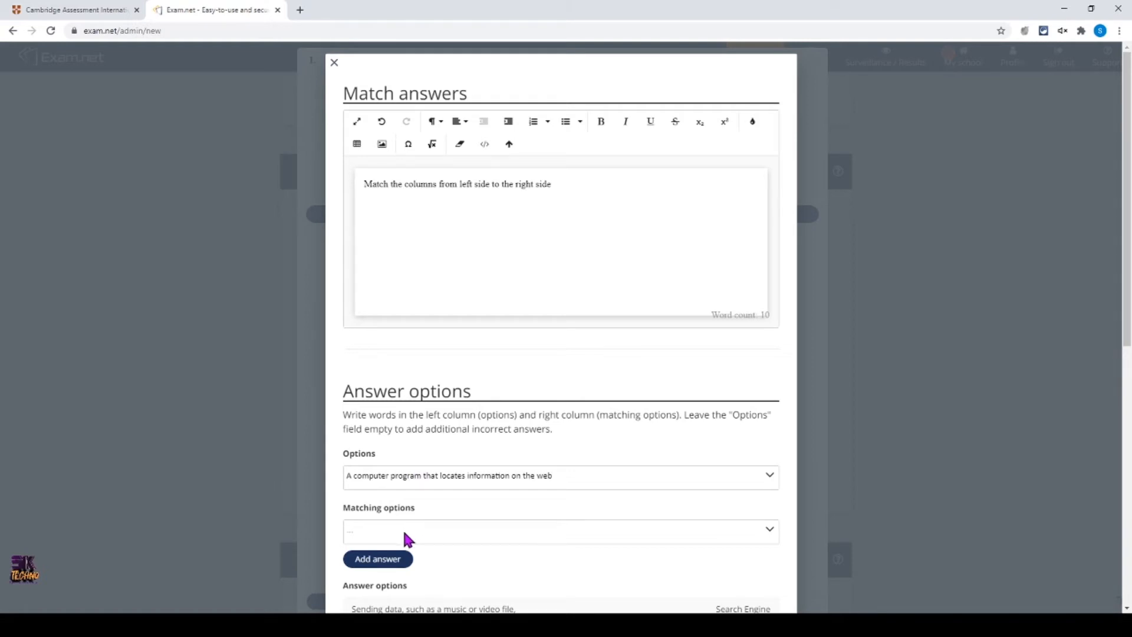
{"action": "type", "text": "QR Code"}
{"action": "left_click", "coordinate": [381, 561]}
Step: Set the points in the grading rule for all correct and at most 0 wrong to 5
{"action": "scroll", "coordinate": [465, 495], "scroll_direction": "down", "scroll_amount": 3}
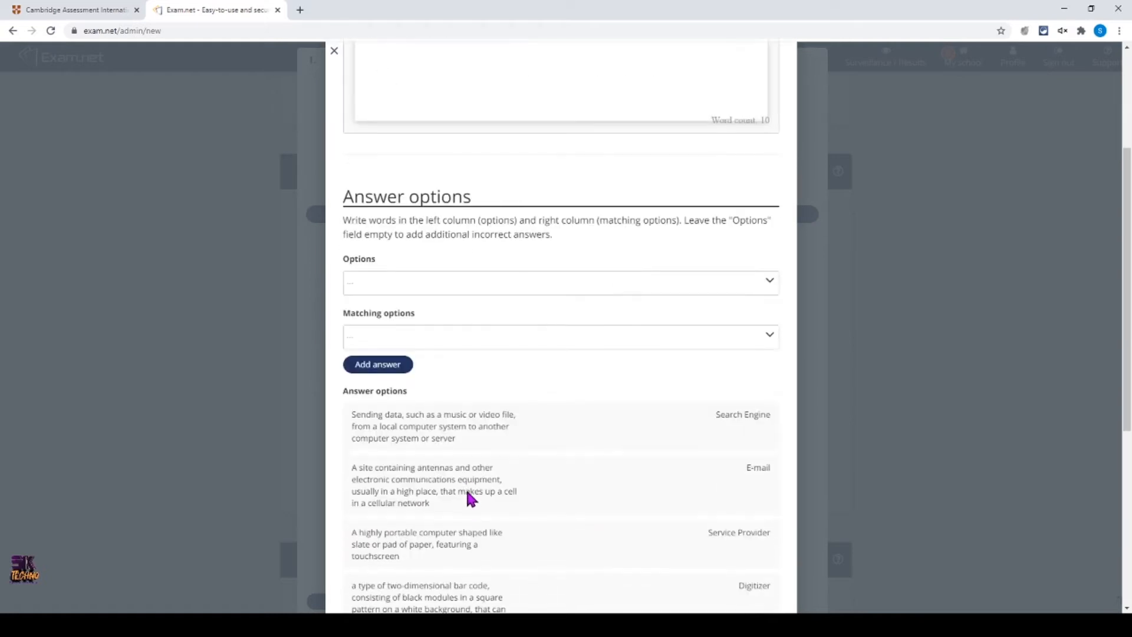
{"action": "scroll", "coordinate": [554, 493], "scroll_direction": "down", "scroll_amount": 3}
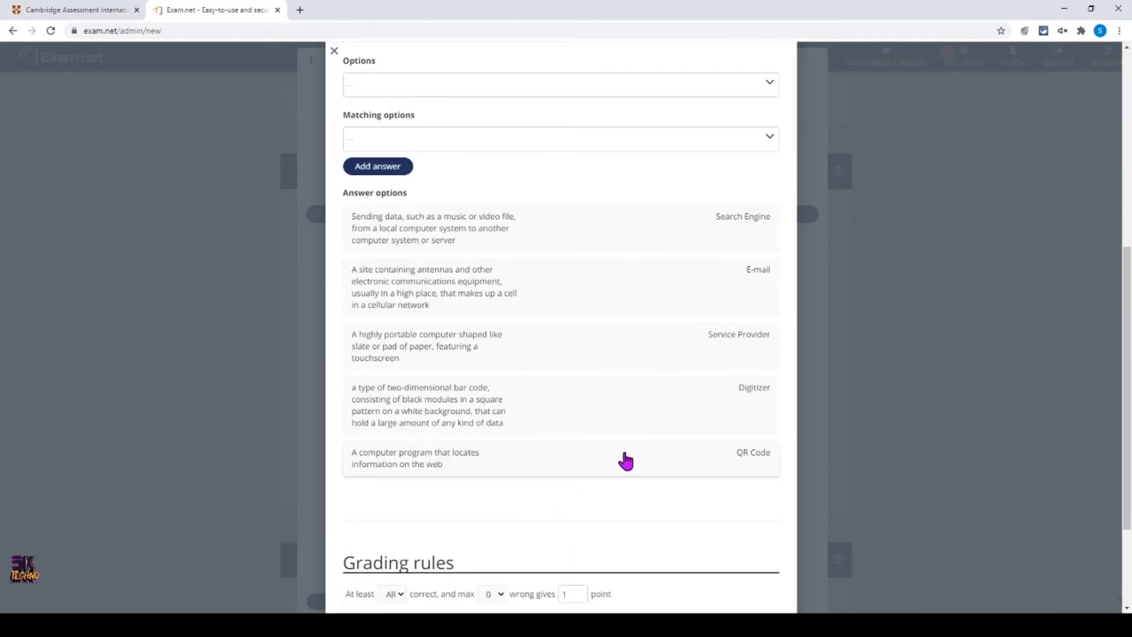
{"action": "scroll", "coordinate": [622, 459], "scroll_direction": "down", "scroll_amount": 2}
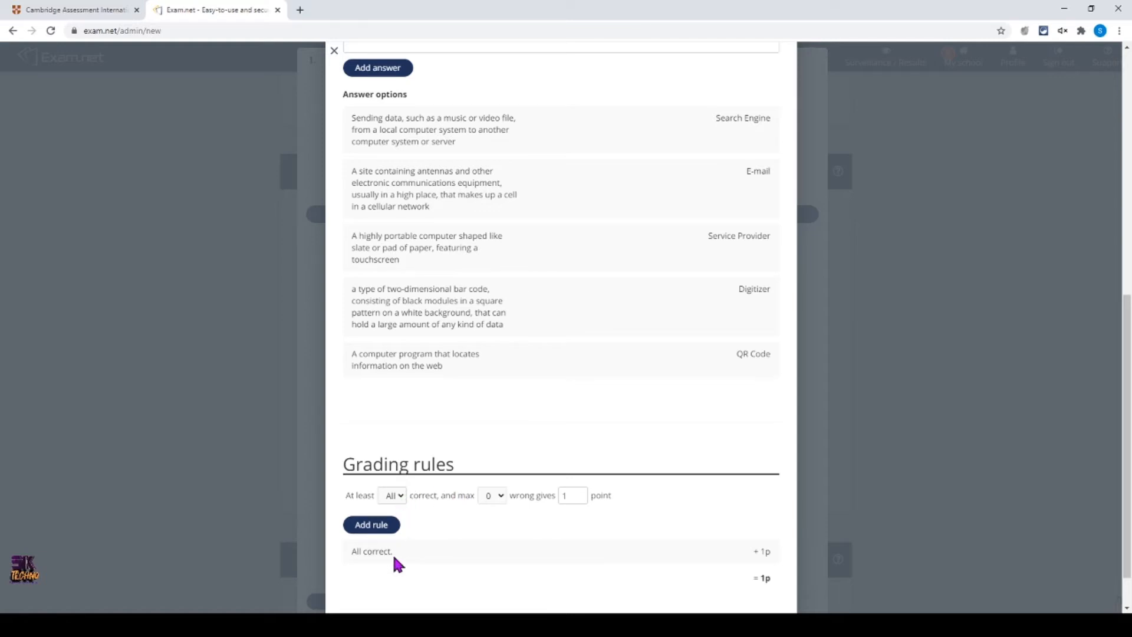
{"action": "left_click", "coordinate": [571, 496]}
{"action": "left_click", "coordinate": [580, 493]}
{"action": "left_click", "coordinate": [579, 493]}
{"action": "left_click", "coordinate": [580, 493]}
{"action": "left_click", "coordinate": [542, 524]}
Step: Delete the whole question text of the Match answers question
{"action": "scroll", "coordinate": [626, 522], "scroll_direction": "up", "scroll_amount": 8}
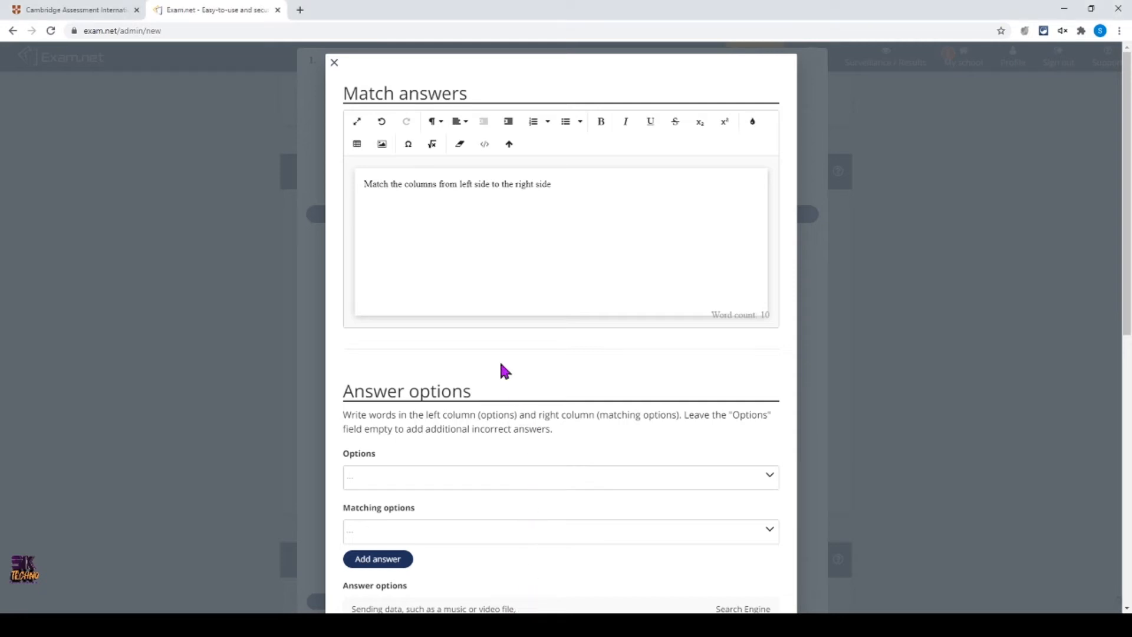
{"action": "left_click_drag", "start_coordinate": [558, 184], "coordinate": [334, 186]}
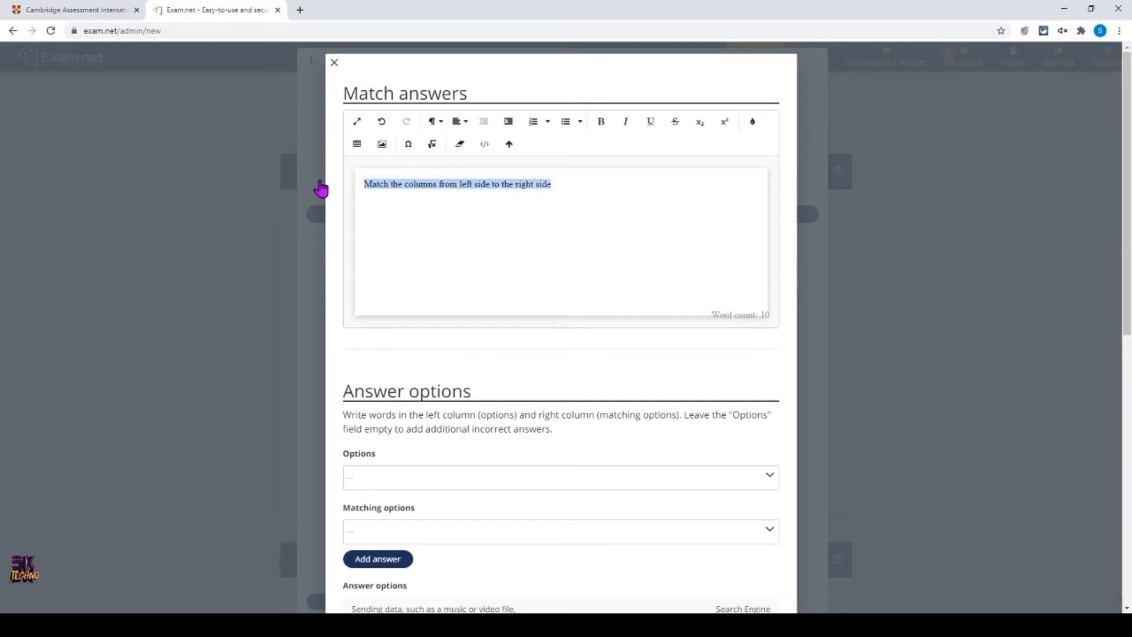
{"action": "key", "text": "BackSpace"}
Step: Delete all five existing answer pairs from the Match answers question
{"action": "scroll", "coordinate": [586, 405], "scroll_direction": "down", "scroll_amount": 3}
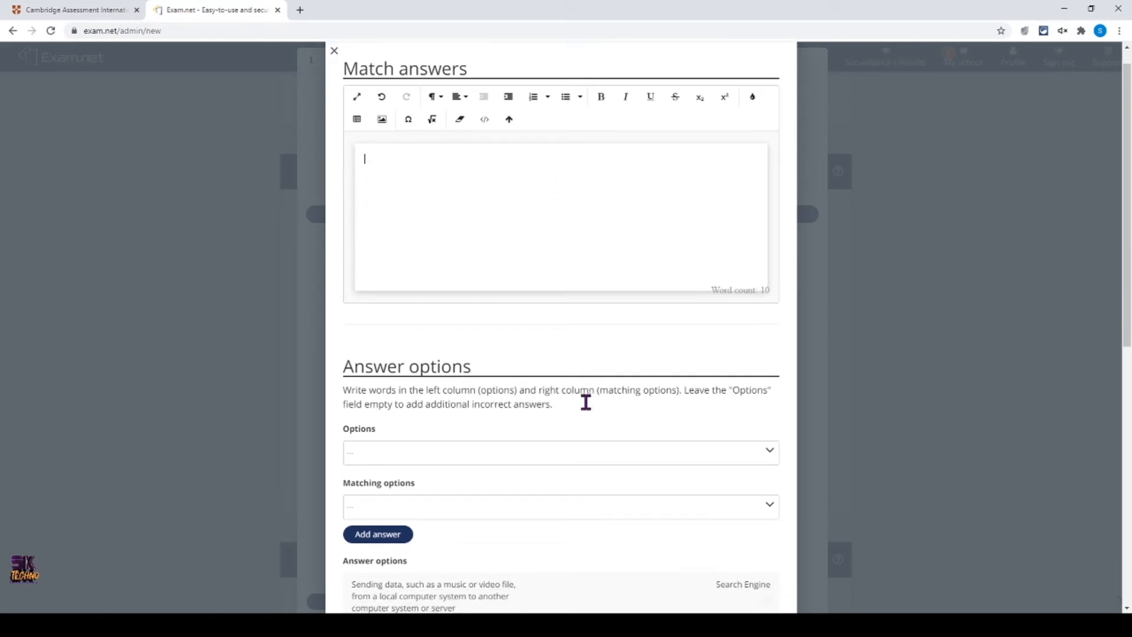
{"action": "scroll", "coordinate": [527, 449], "scroll_direction": "down", "scroll_amount": 5}
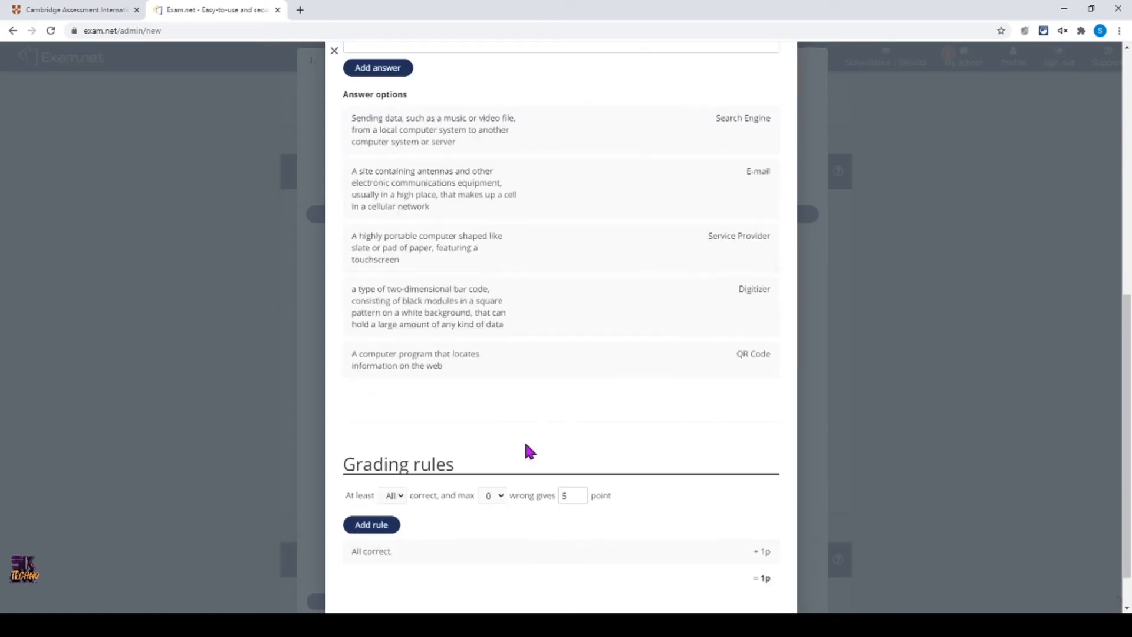
{"action": "left_click", "coordinate": [354, 360]}
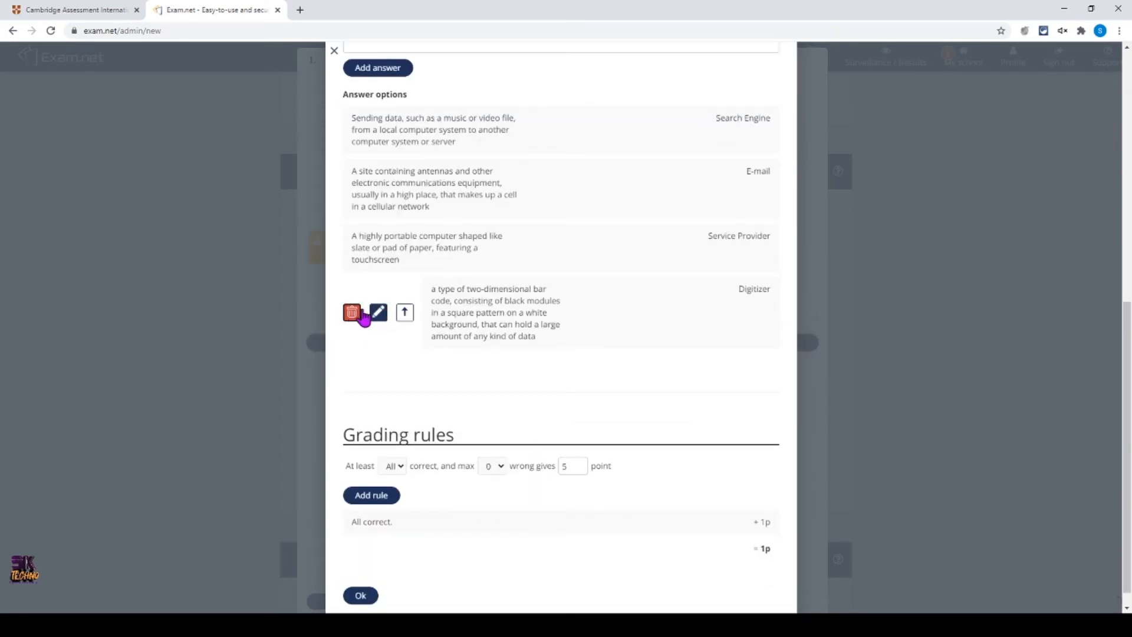
{"action": "left_click", "coordinate": [354, 310]}
{"action": "left_click", "coordinate": [354, 303]}
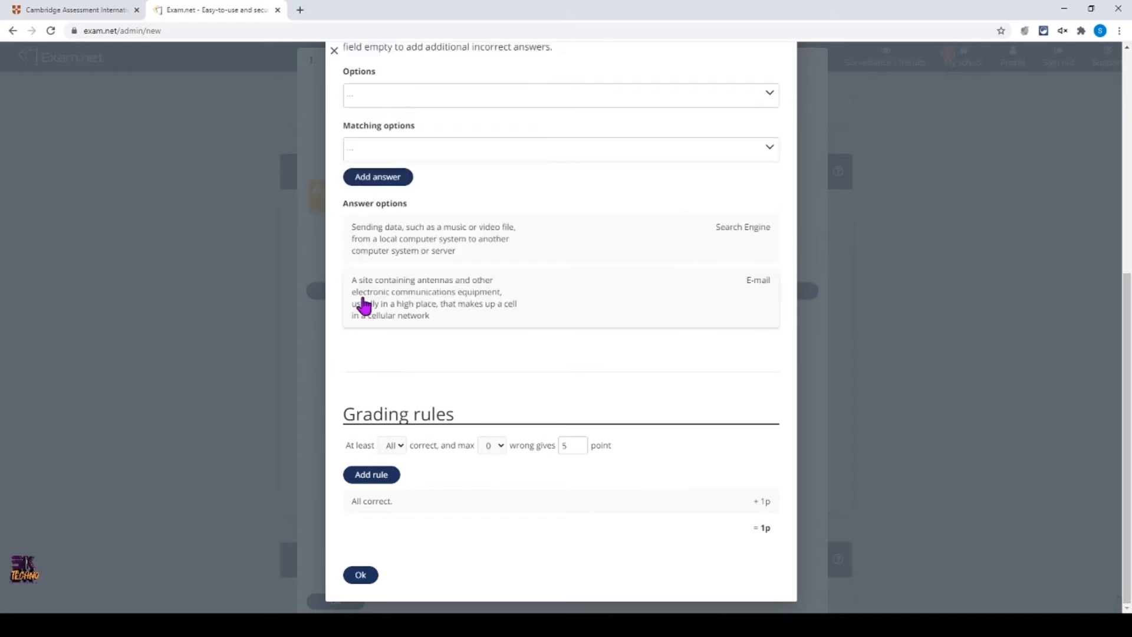
{"action": "left_click", "coordinate": [352, 303]}
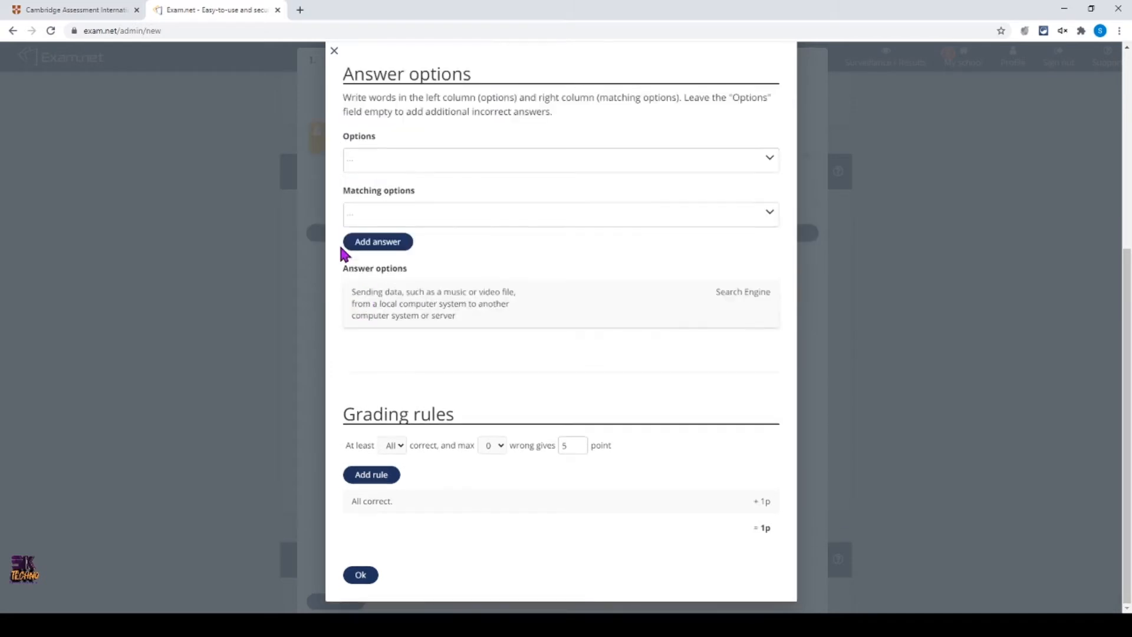
{"action": "left_click", "coordinate": [353, 306]}
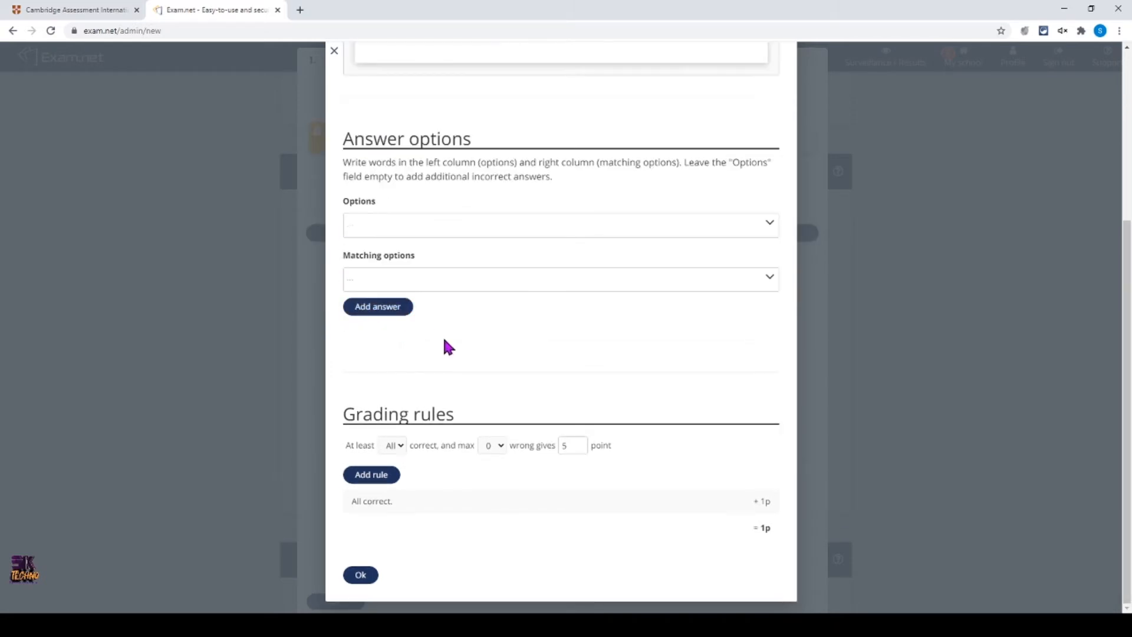
Step: Paste the table of definitions and terms as question text, and enter its first definition, about sending data to another computer system or server, as an option
{"action": "scroll", "coordinate": [445, 343], "scroll_direction": "up", "scroll_amount": 4}
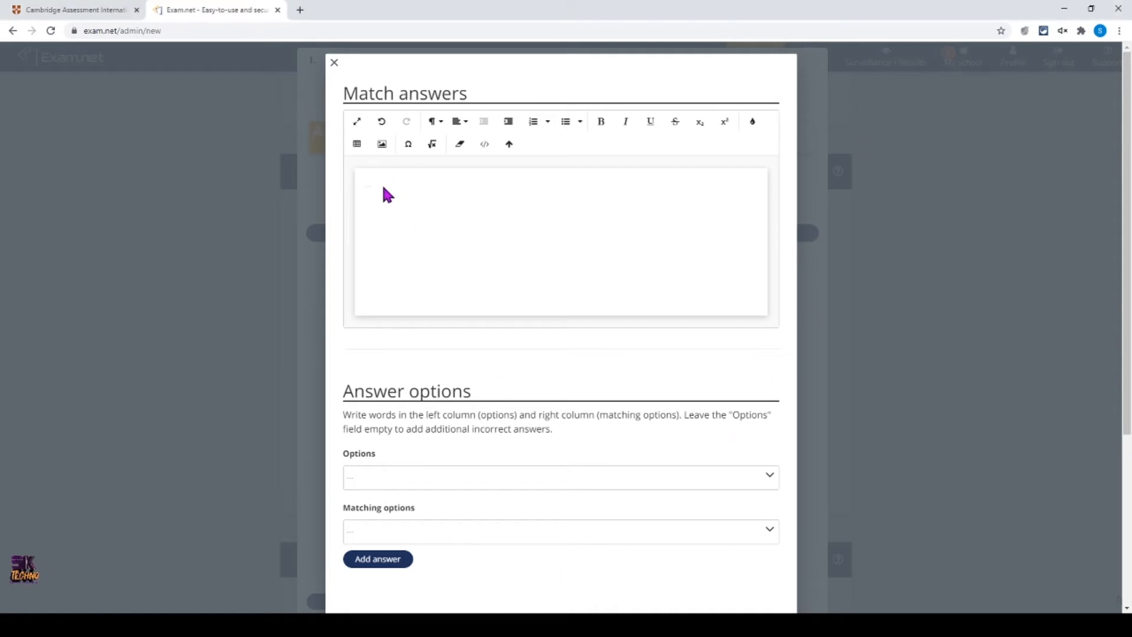
{"action": "type", "text": "Sending data, such as a music or video file, from a local computer system to another computer system or server\tE-mail A site containing antennas and other electronic communications equipment, usually in a high place, that makes up a cell in a cellular network\tService Provider A highly portable computer shaped like slate or pad of paper, featuring a touchscreen\tDigitizer a type of two-dimensional bar code, consisting of black modules in a square pattern on a white background, that can hold a large amount of any kind of data\tQR Code A computer program that locates information on the web\tSearch Engine"}
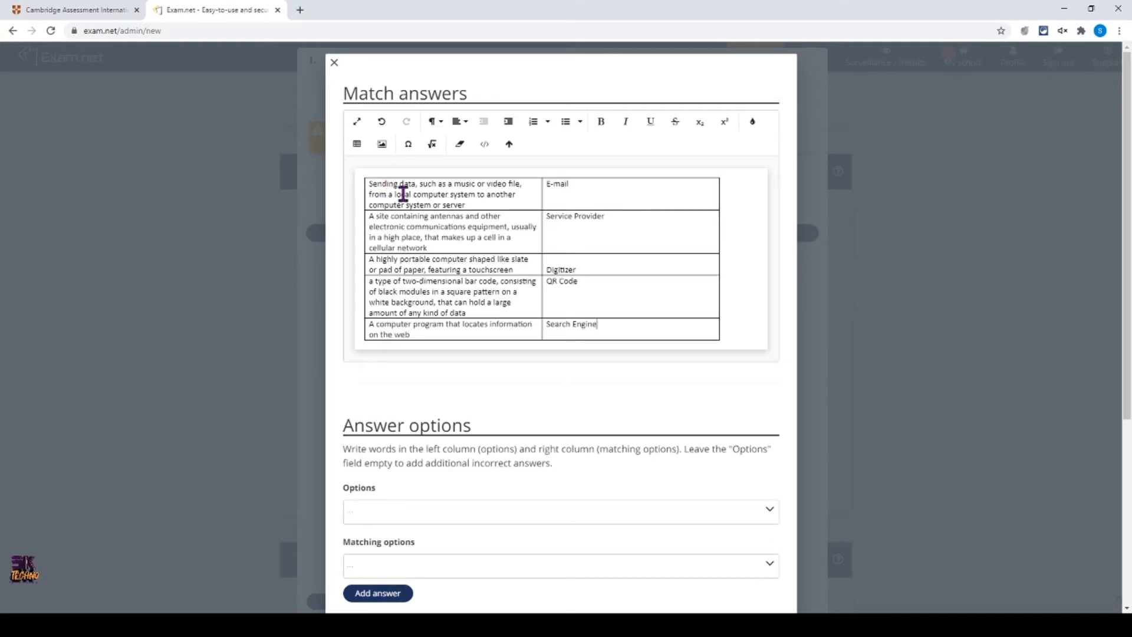
{"action": "left_click_drag", "start_coordinate": [370, 185], "coordinate": [482, 203]}
{"action": "key", "text": "ctrl+c"}
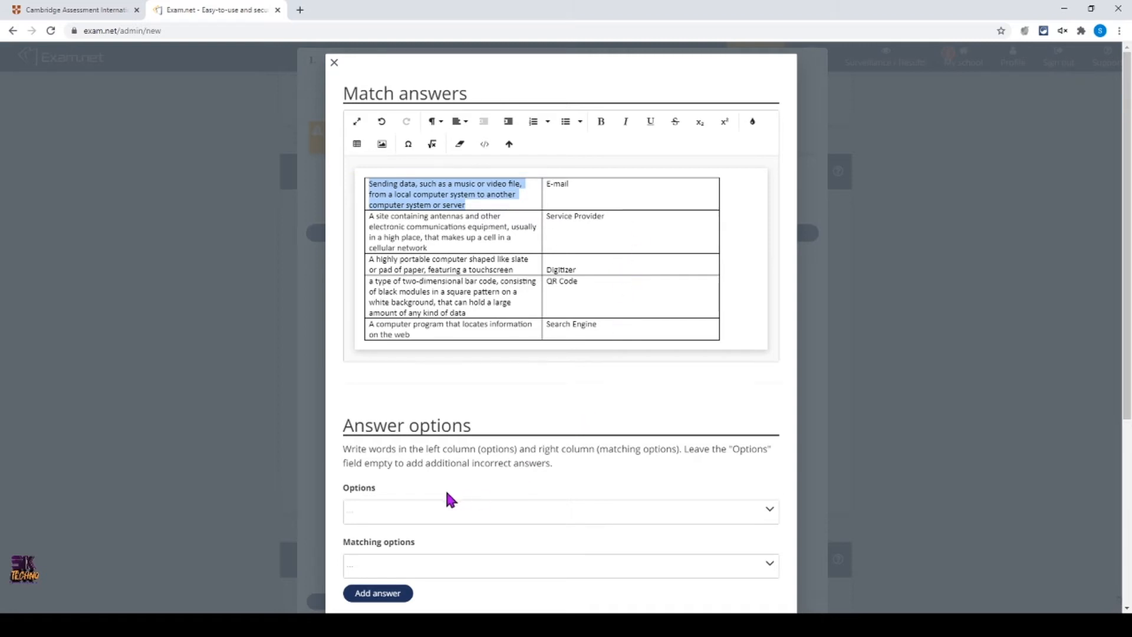
{"action": "left_click", "coordinate": [407, 519]}
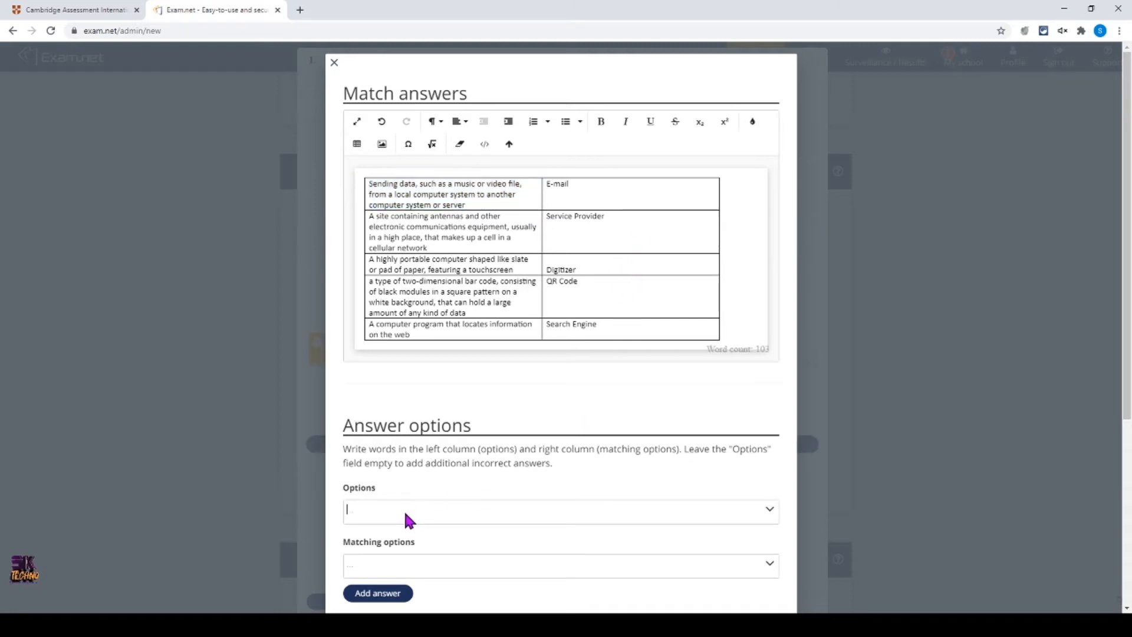
{"action": "key", "text": "ctrl+v"}
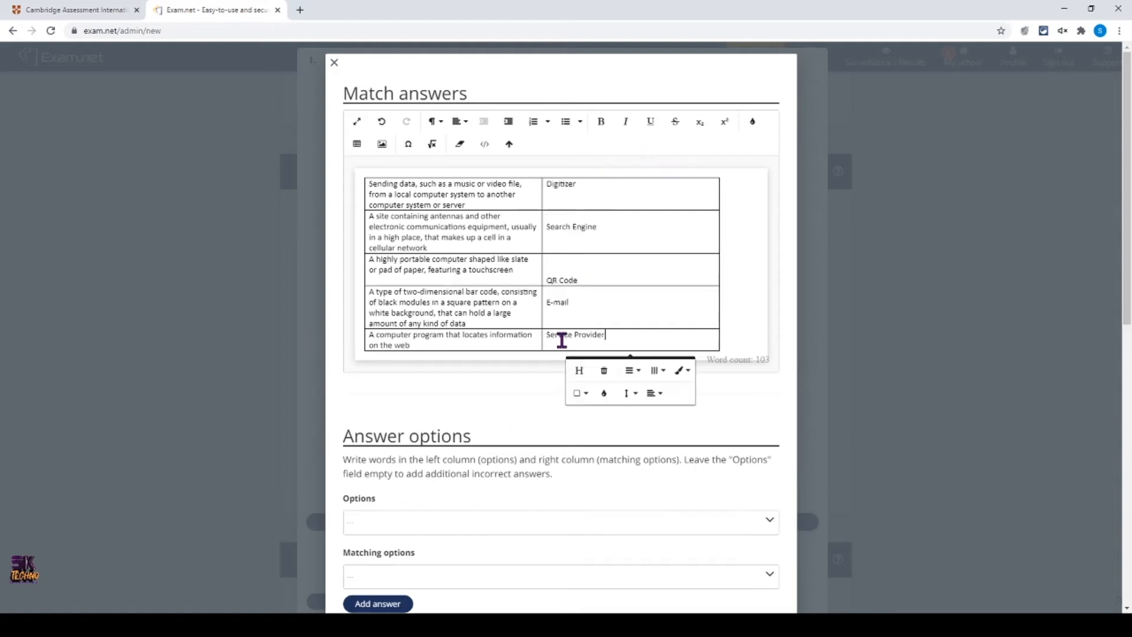
Step: Save the match answers question with its table of definitions and its matching answer pairs
{"action": "left_click", "coordinate": [518, 391]}
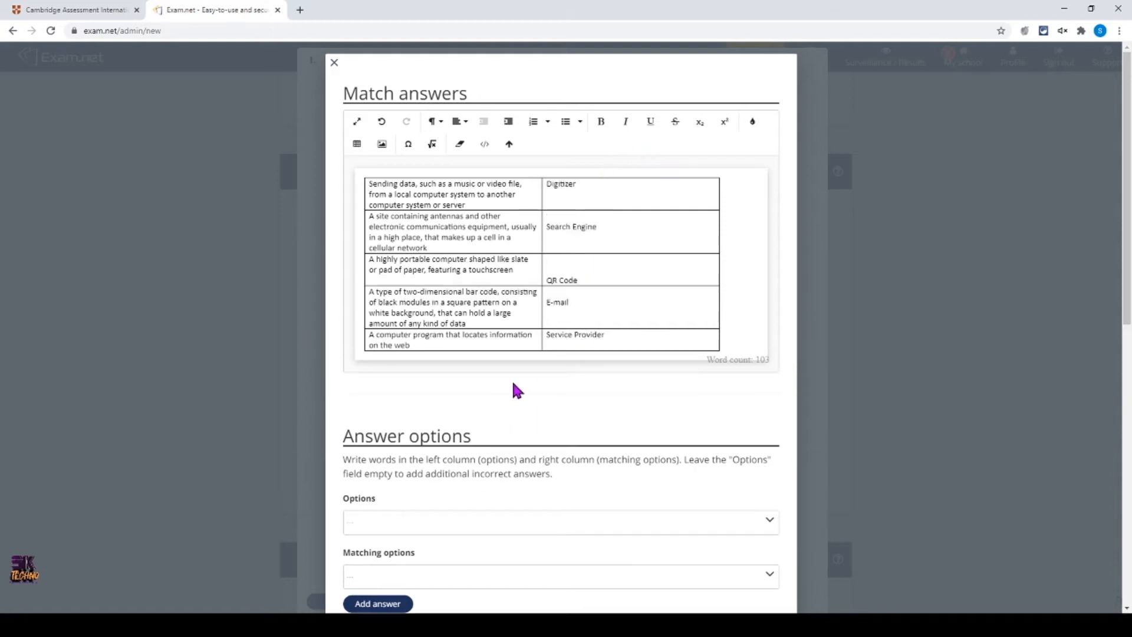
{"action": "scroll", "coordinate": [512, 383], "scroll_direction": "down", "scroll_amount": 3}
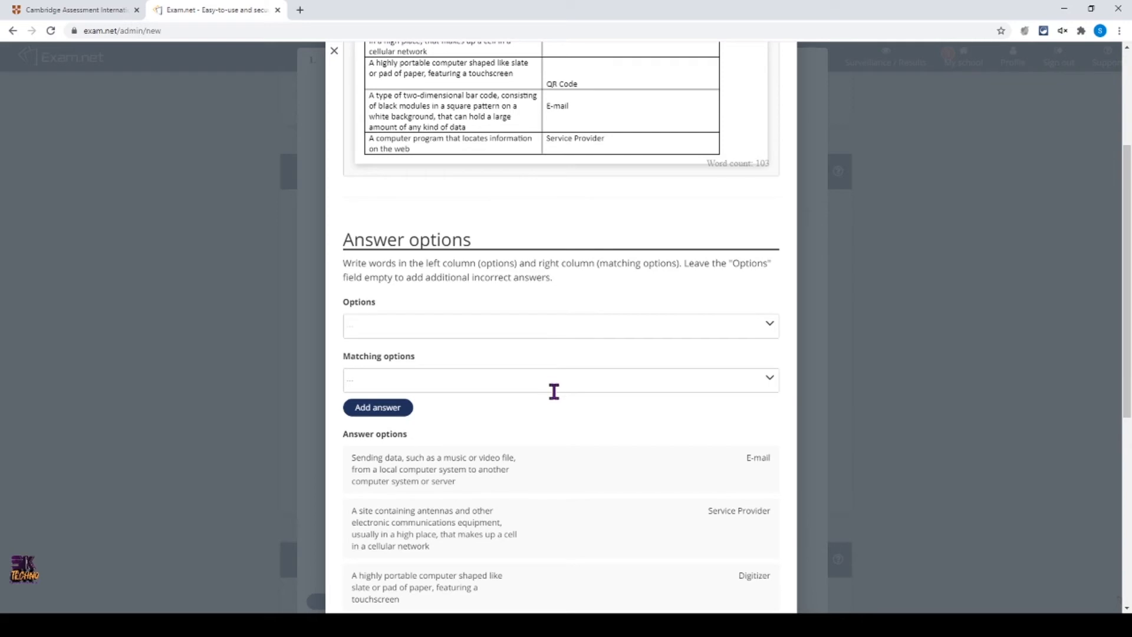
{"action": "scroll", "coordinate": [564, 375], "scroll_direction": "down", "scroll_amount": 6}
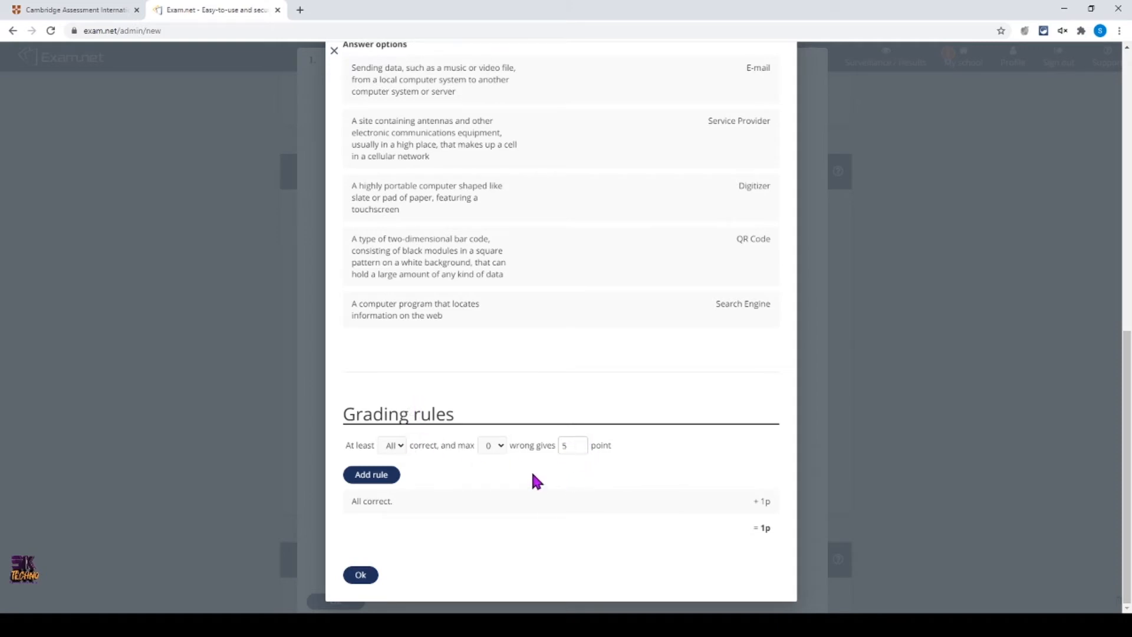
{"action": "left_click", "coordinate": [360, 575]}
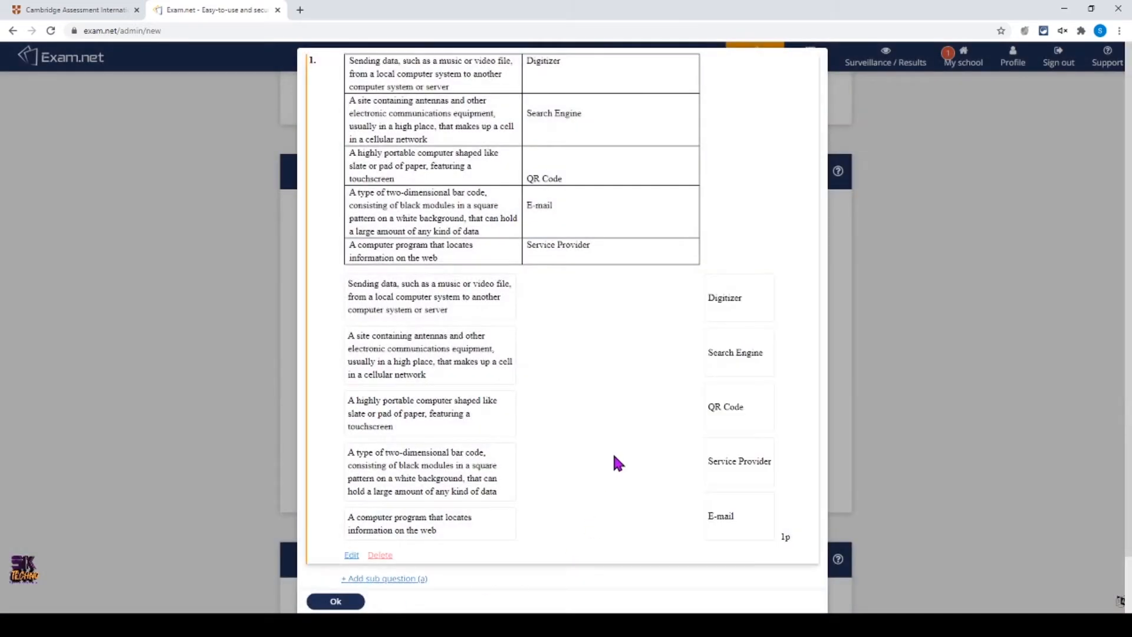
Step: Add a simple answer sub question "What are Routers?" accepting the definition of a network device that connects two or more network segments
{"action": "scroll", "coordinate": [616, 463], "scroll_direction": "down", "scroll_amount": 1}
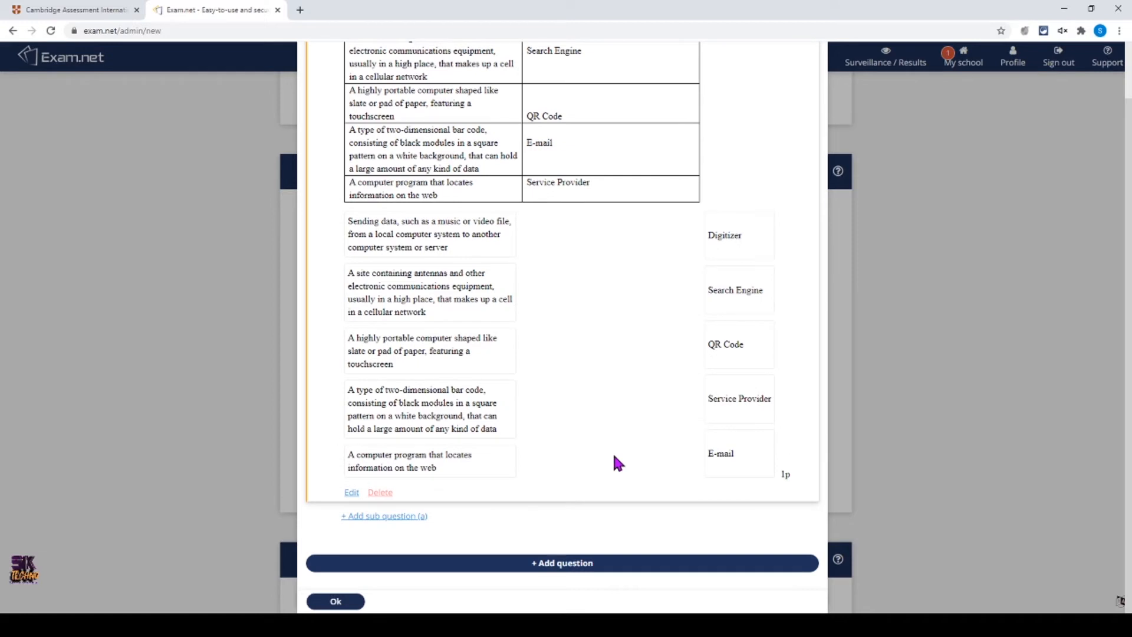
{"action": "left_click", "coordinate": [378, 517]}
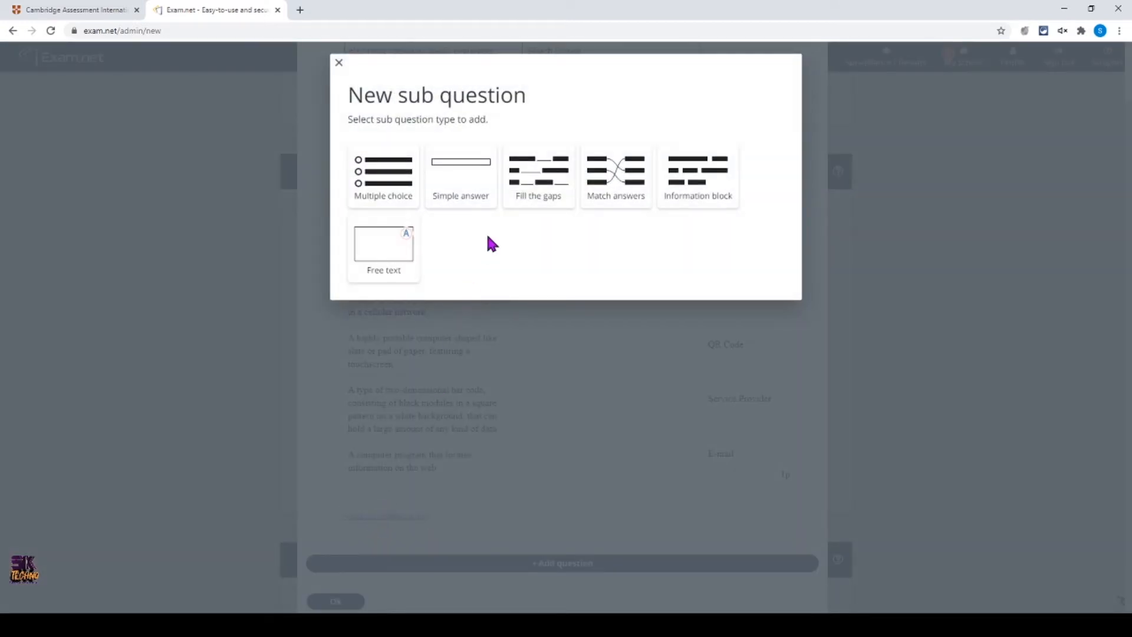
{"action": "left_click", "coordinate": [460, 204]}
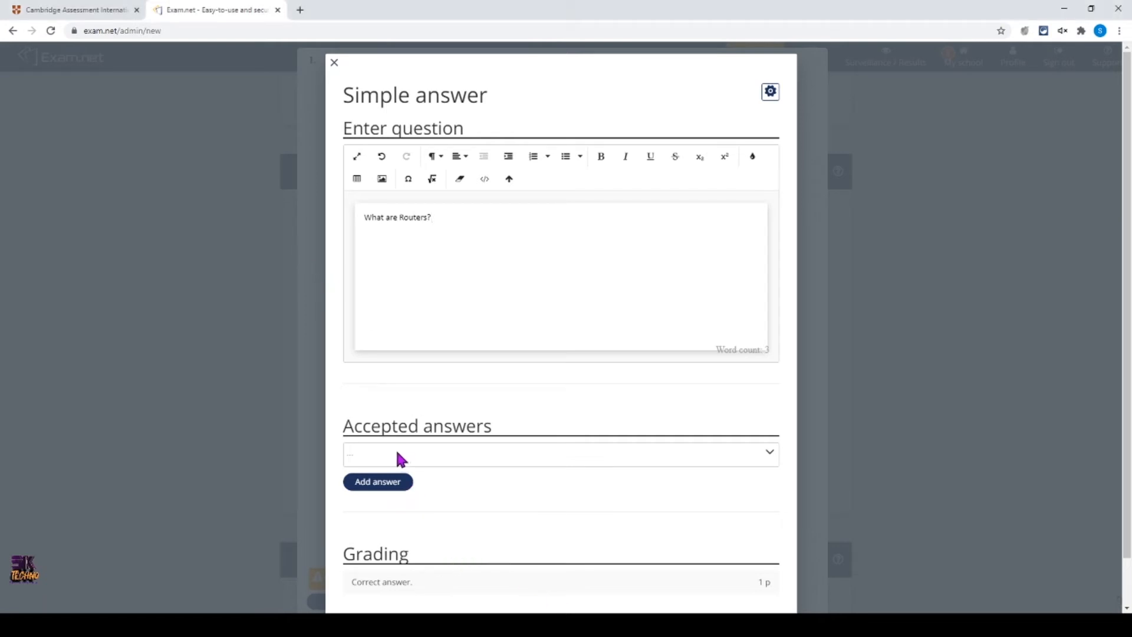
{"action": "type", "text": "The router is a network device that connects two or more network segments. It is used to transfer information from the source to the destination."}
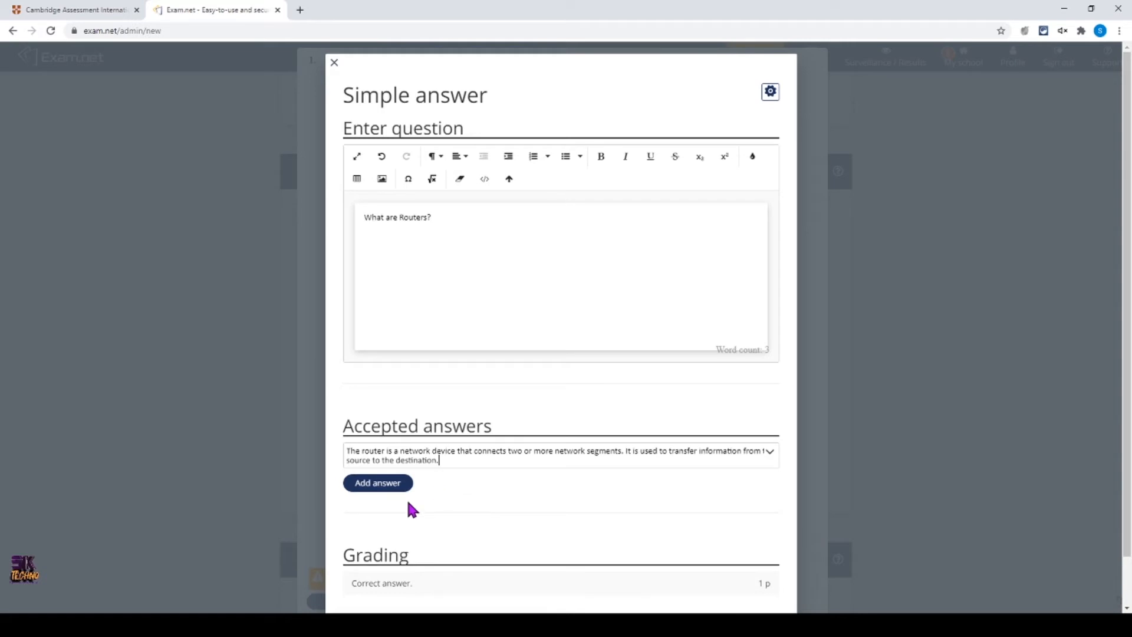
{"action": "left_click", "coordinate": [382, 494]}
{"action": "scroll", "coordinate": [518, 560], "scroll_direction": "down", "scroll_amount": 2}
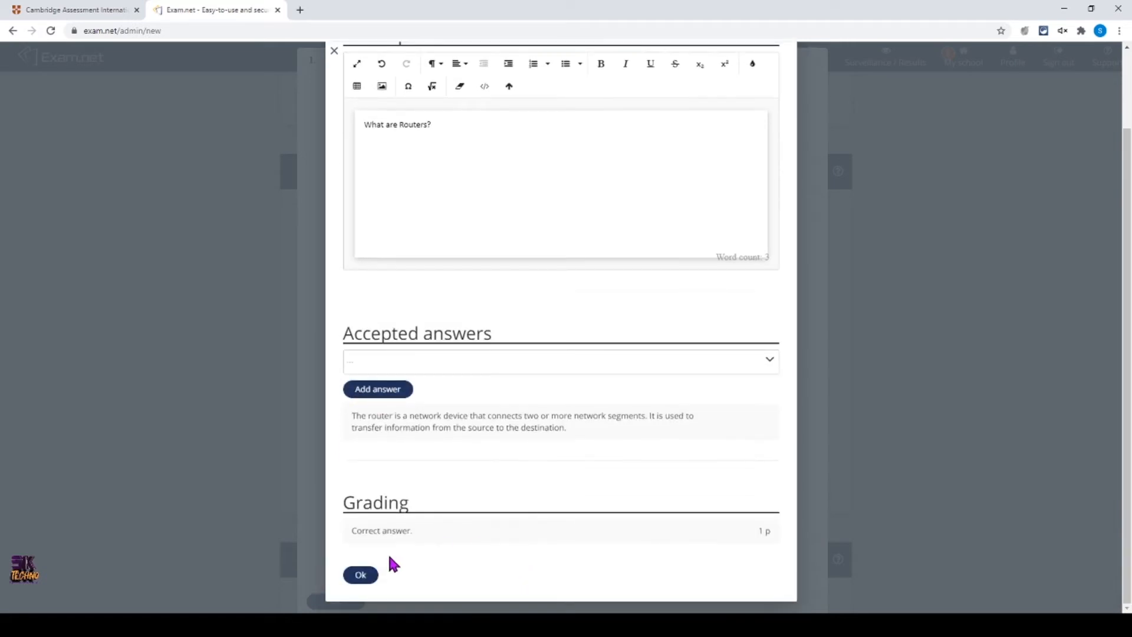
Step: Set the correct answer of the routers sub question to 2 points and save the sub question
{"action": "left_click", "coordinate": [627, 539]}
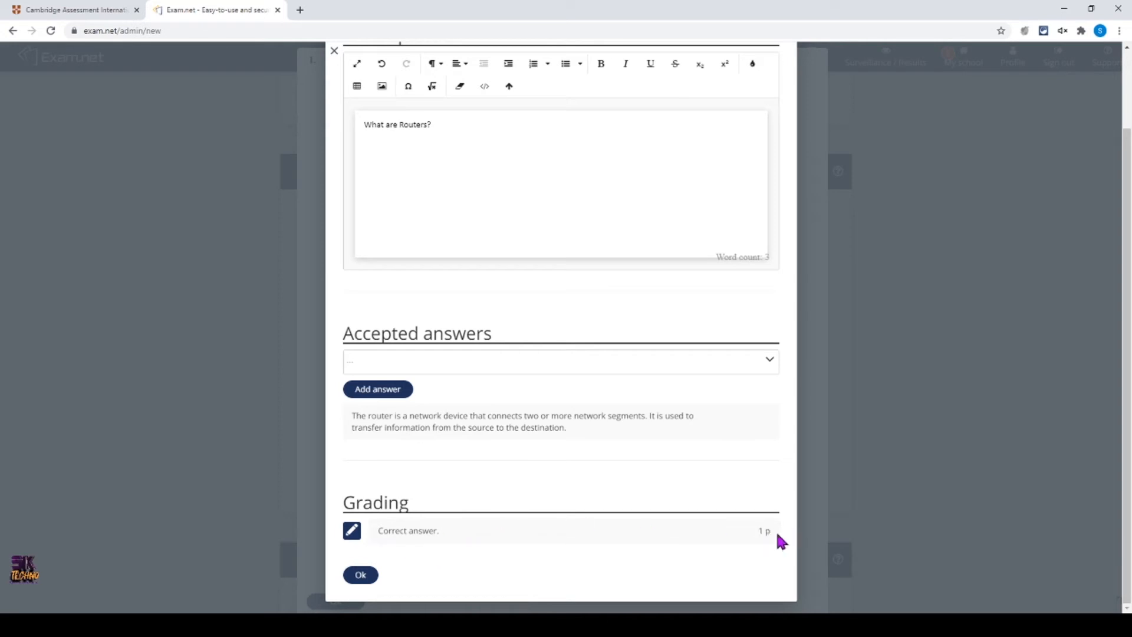
{"action": "left_click", "coordinate": [641, 536]}
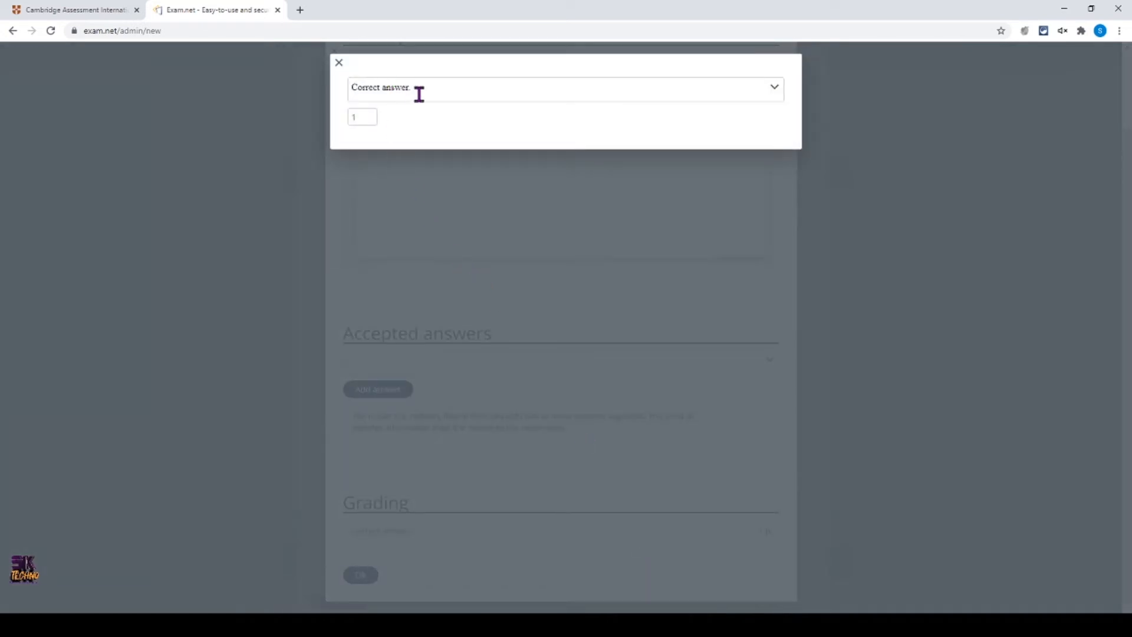
{"action": "left_click", "coordinate": [369, 114]}
{"action": "left_click", "coordinate": [337, 63]}
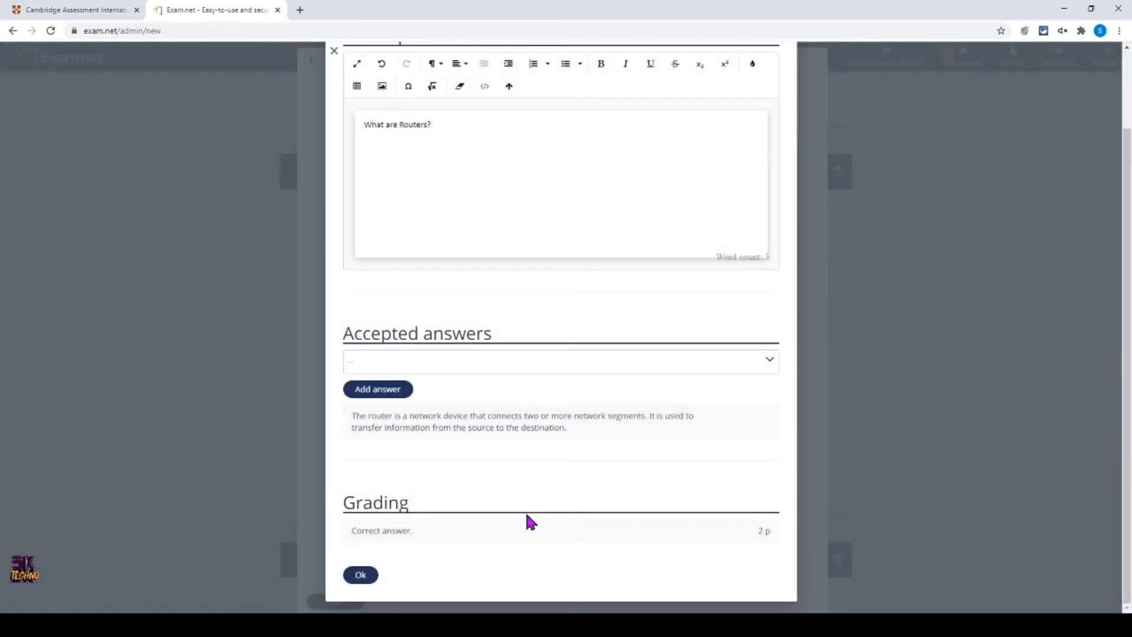
{"action": "scroll", "coordinate": [538, 493], "scroll_direction": "up", "scroll_amount": 2}
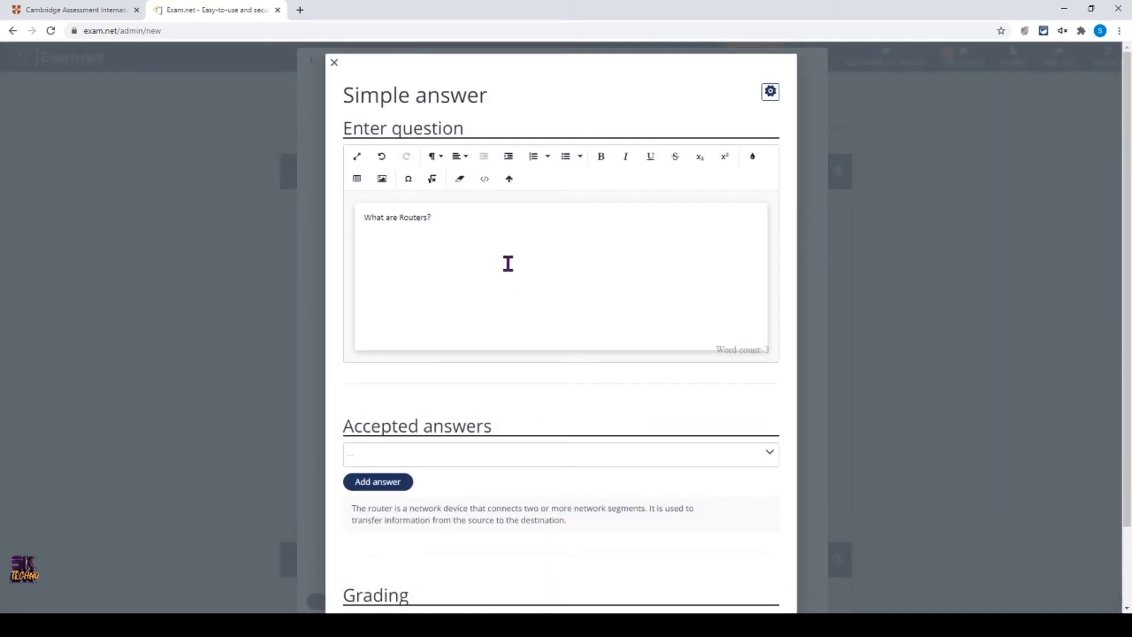
{"action": "scroll", "coordinate": [654, 372], "scroll_direction": "down", "scroll_amount": 2}
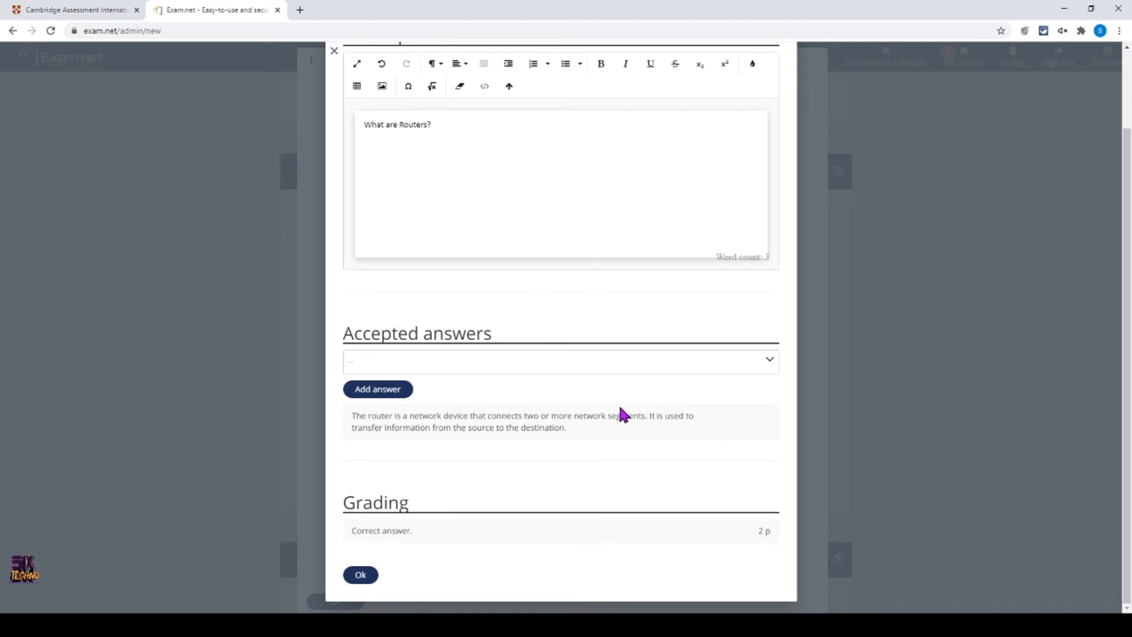
{"action": "left_click", "coordinate": [360, 574]}
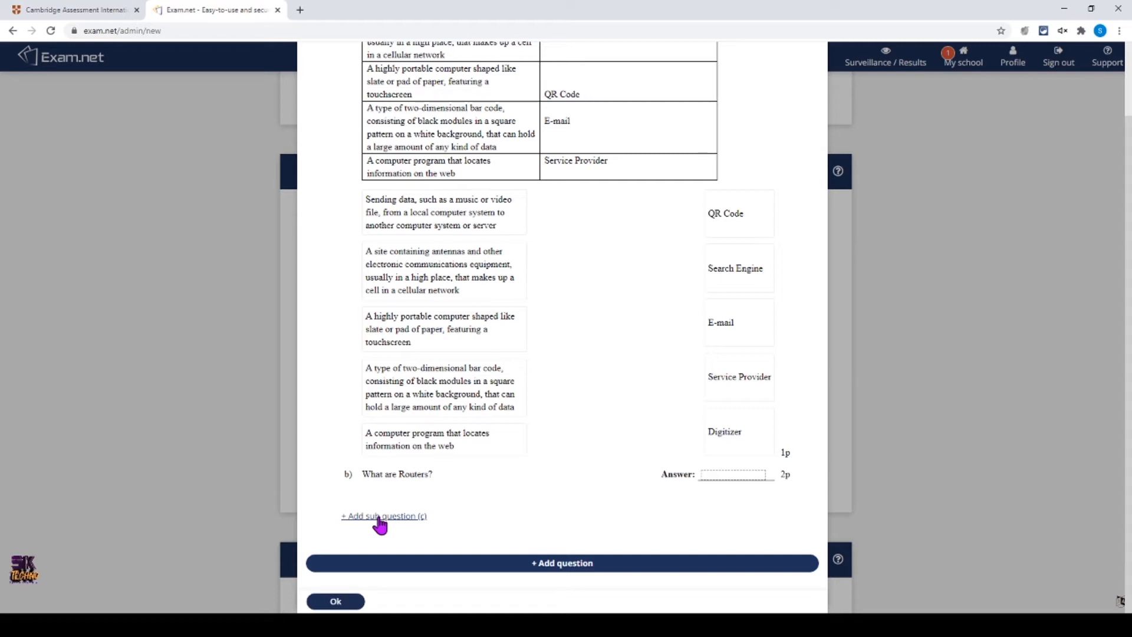
Step: Change the text of sub question b to "How many layers are in OSI model?"
{"action": "left_click", "coordinate": [380, 519]}
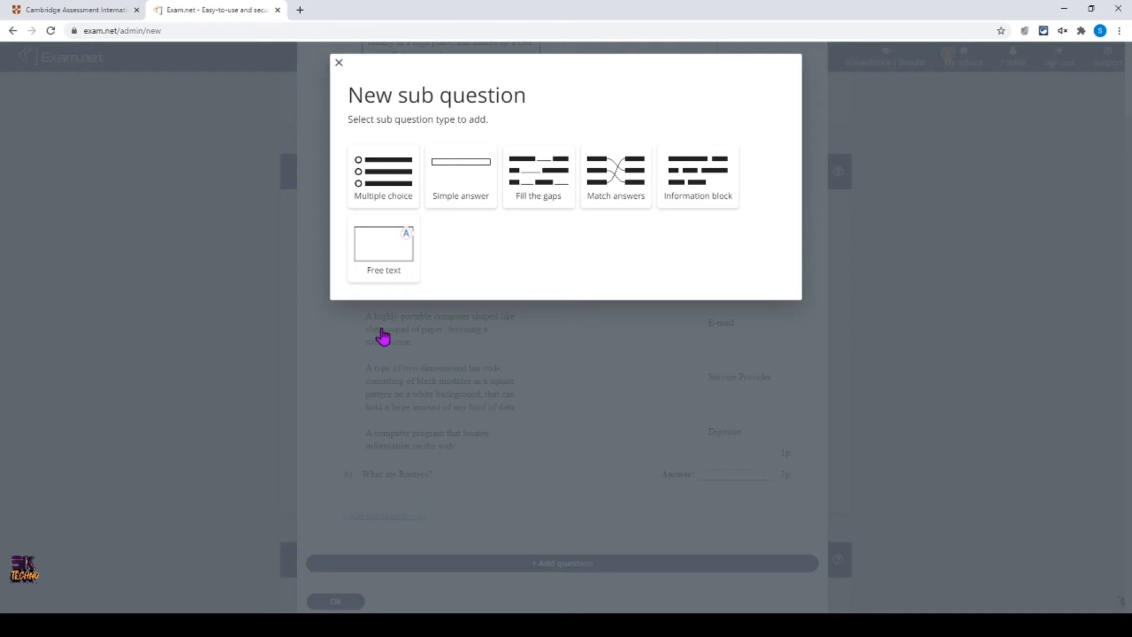
{"action": "left_click", "coordinate": [338, 63]}
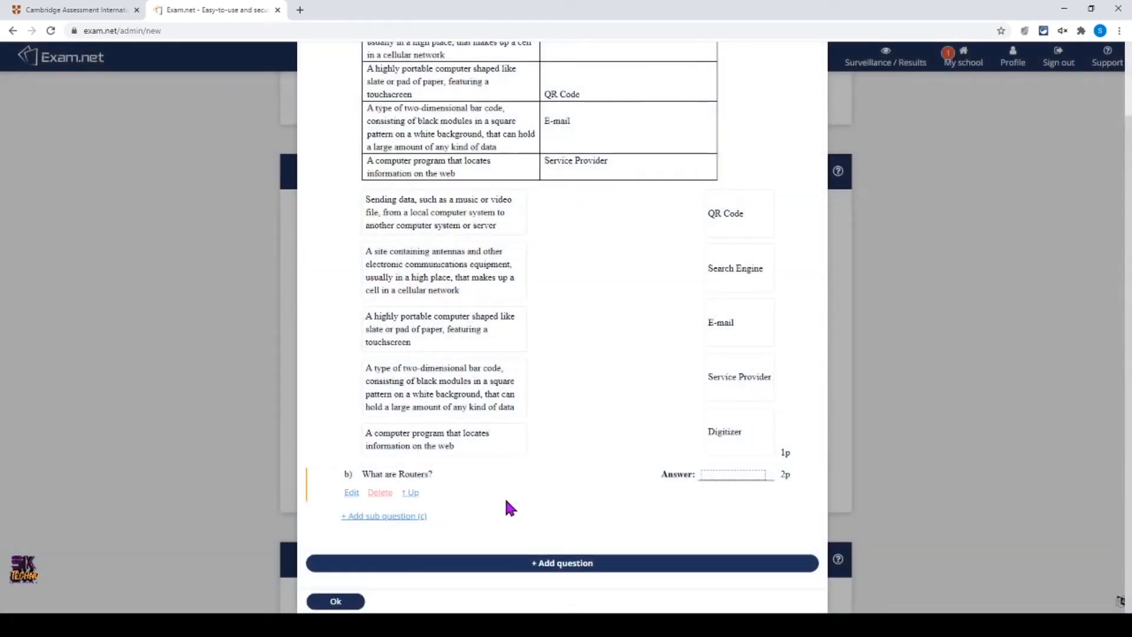
{"action": "left_click", "coordinate": [352, 492]}
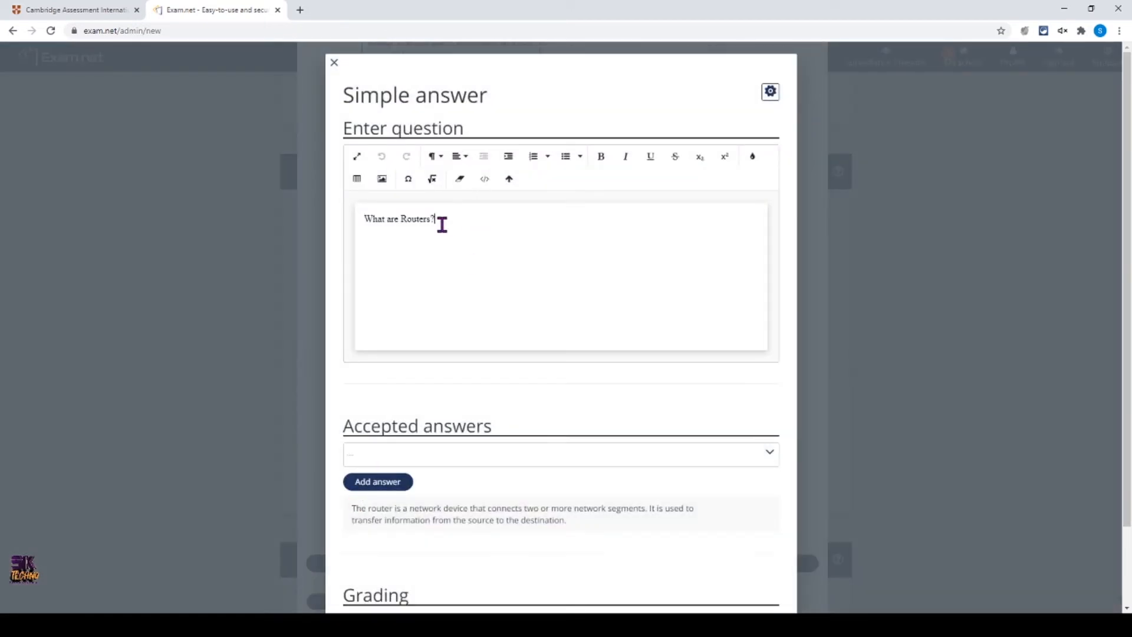
{"action": "left_click_drag", "start_coordinate": [441, 220], "coordinate": [357, 221]}
{"action": "type", "text": "How "}
{"action": "type", "text": "many "}
{"action": "type", "text": "layers ar"}
{"action": "type", "text": "e i OS"}
{"action": "type", "text": "n"}
{"action": "key", "text": "End"}
{"action": "type", "text": "model"}
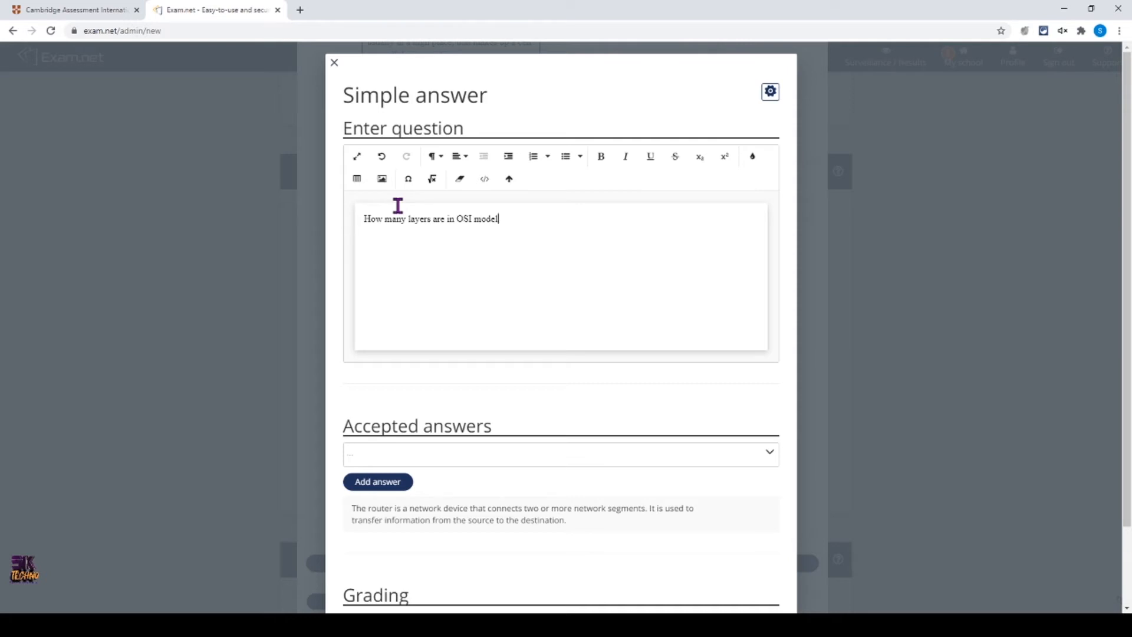
{"action": "type", "text": "?"}
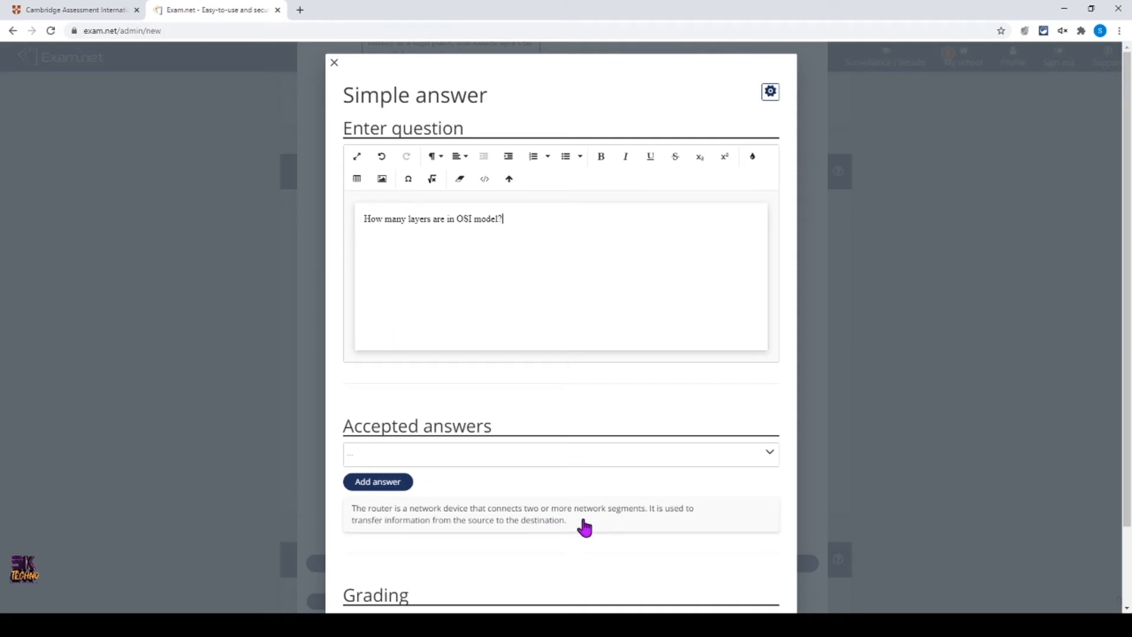
Step: Replace the text of the accepted router answer with "7" and update it
{"action": "left_click", "coordinate": [377, 515]}
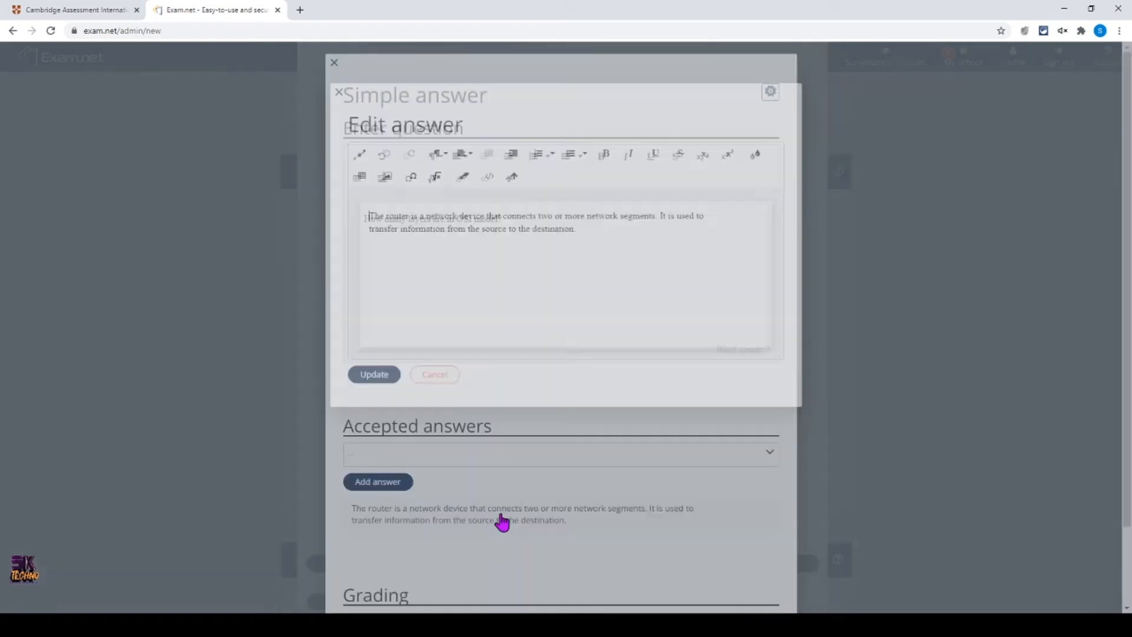
{"action": "left_click_drag", "start_coordinate": [579, 203], "coordinate": [322, 183]}
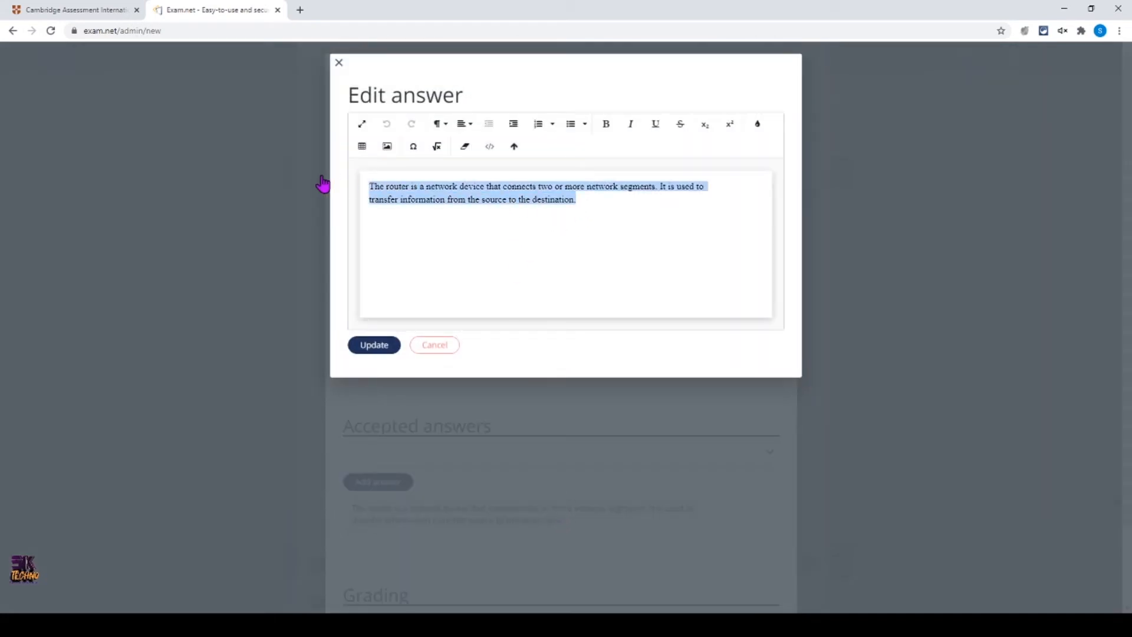
{"action": "type", "text": "7"}
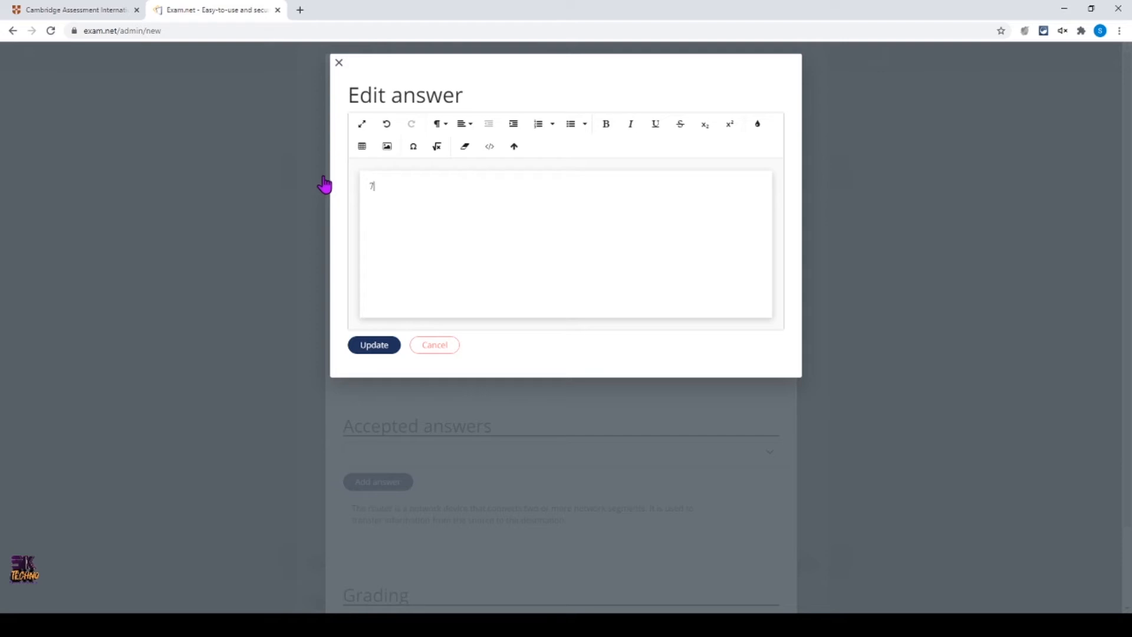
{"action": "left_click", "coordinate": [374, 345]}
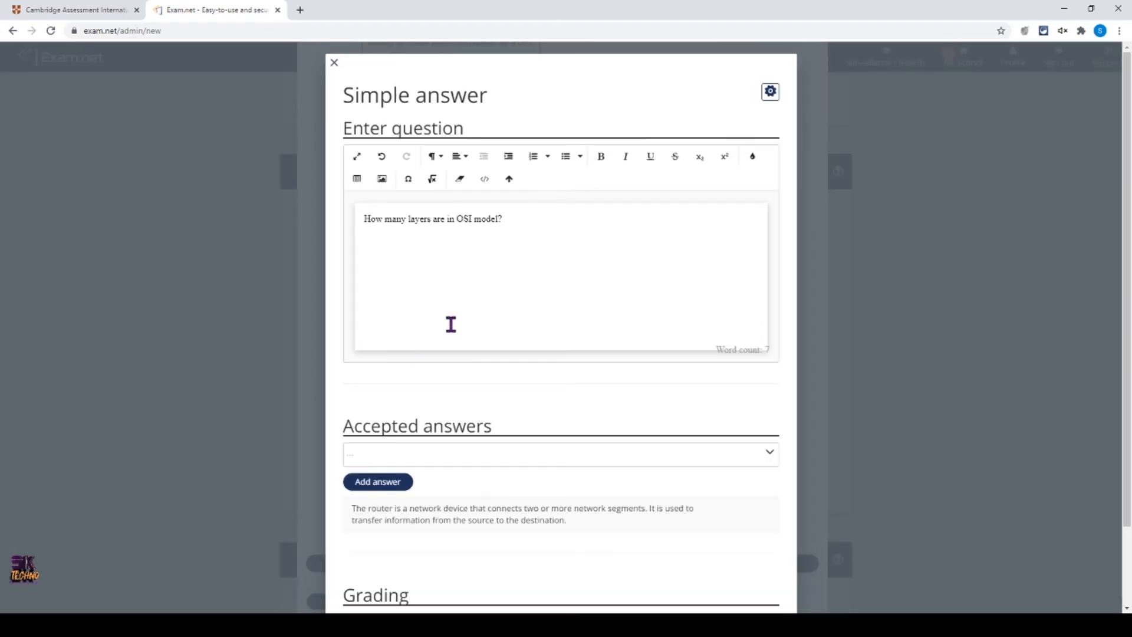
Step: Open the accepted router answer for editing
{"action": "left_click", "coordinate": [351, 515]}
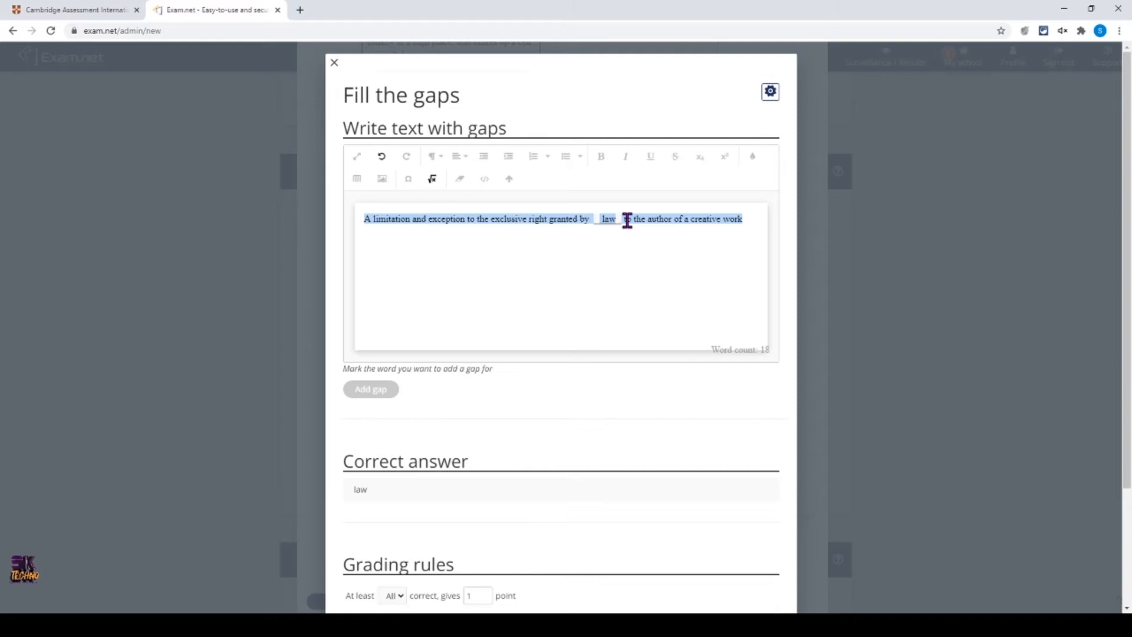
Step: Replace the fill-the-gaps text with "A limitation and exception to the exclusive right granted by copyright law to the author of a creative work"
{"action": "key", "text": "BackSpace"}
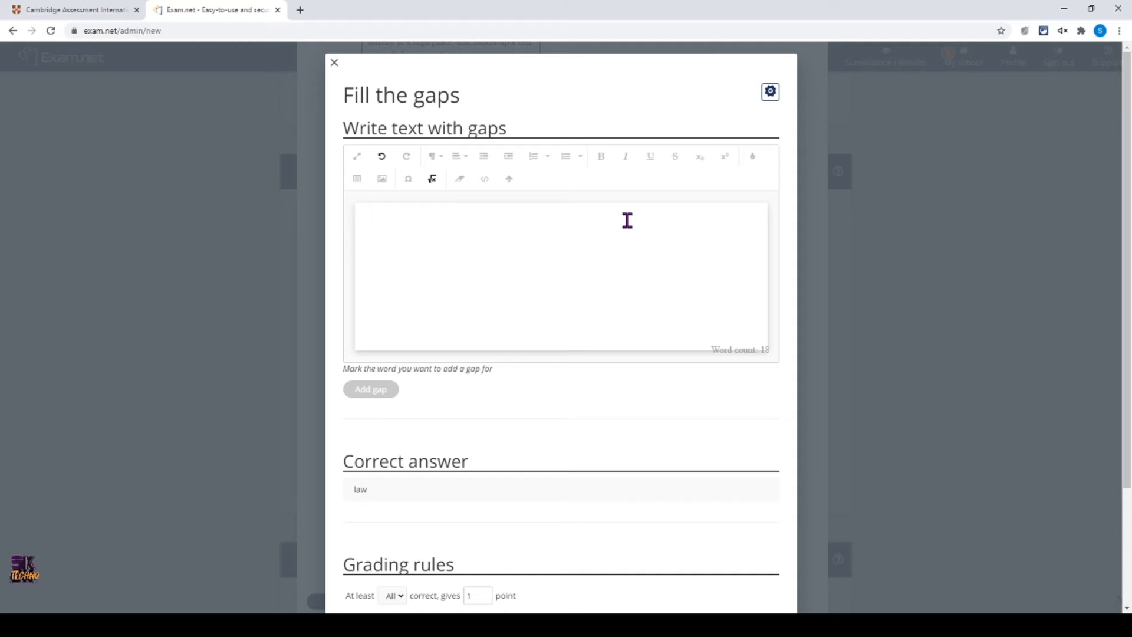
{"action": "type", "text": "copyright"}
{"action": "key", "text": "BackSpace"}
{"action": "key", "text": "BackSpace"}
{"action": "key", "text": "BackSpace"}
{"action": "key", "text": "BackSpace"}
{"action": "key", "text": "BackSpace"}
{"action": "key", "text": "BackSpace"}
{"action": "key", "text": "BackSpace"}
{"action": "key", "text": "BackSpace"}
{"action": "key", "text": "BackSpace"}
{"action": "key", "text": "BackSpace"}
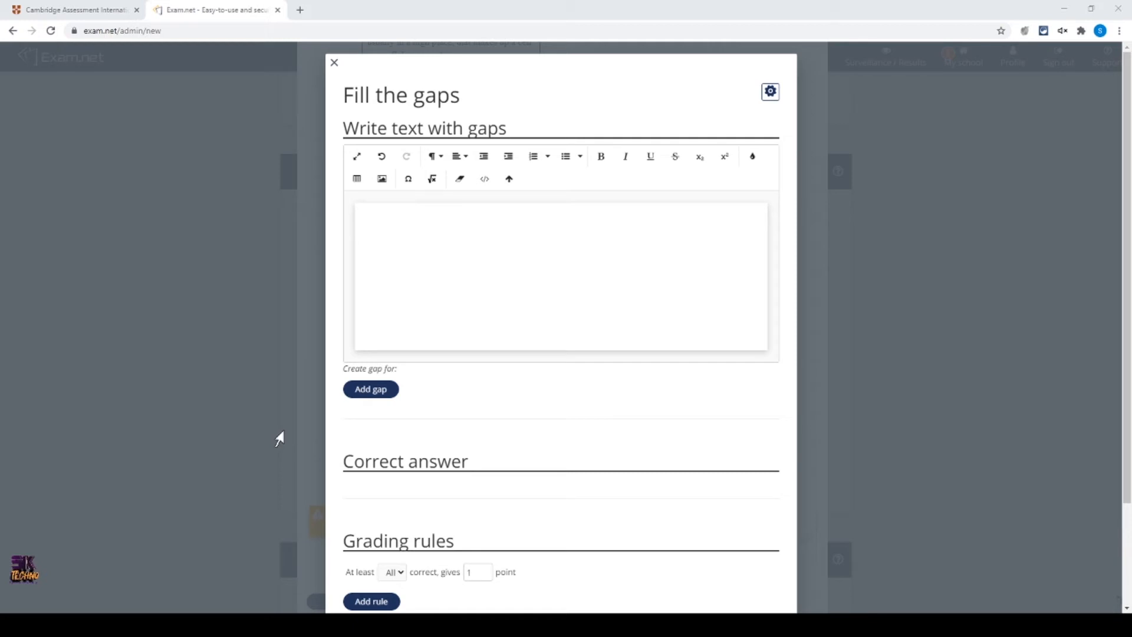
{"action": "left_click", "coordinate": [505, 617]}
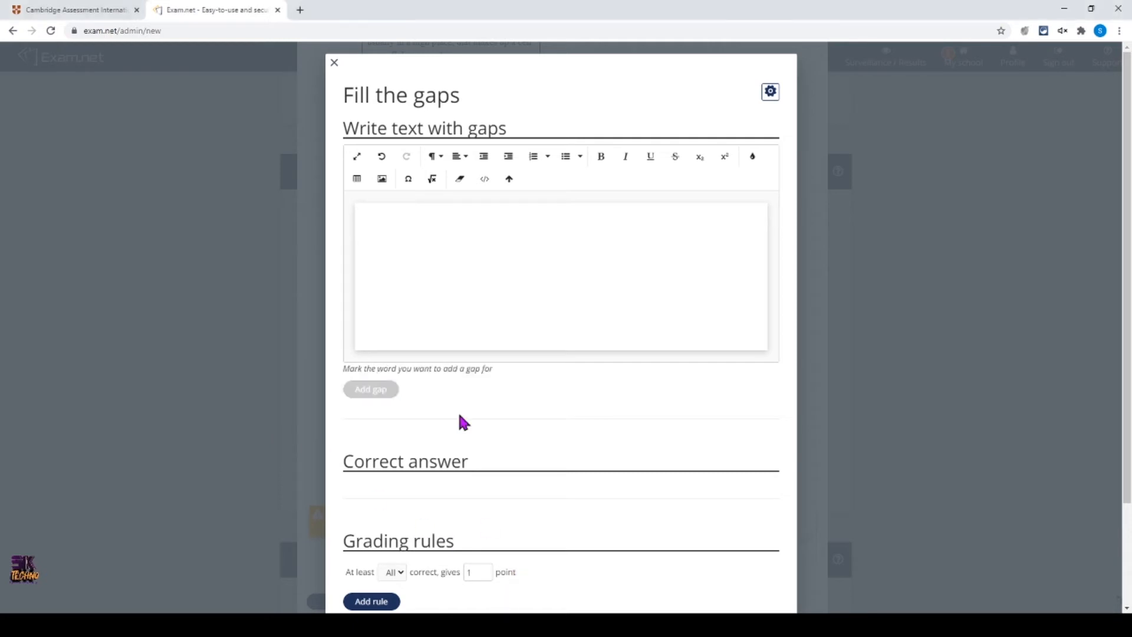
{"action": "left_click", "coordinate": [380, 208]}
{"action": "type", "text": "A limitation and exception to the exclusive right granted by copyright law to the author of a creative work"}
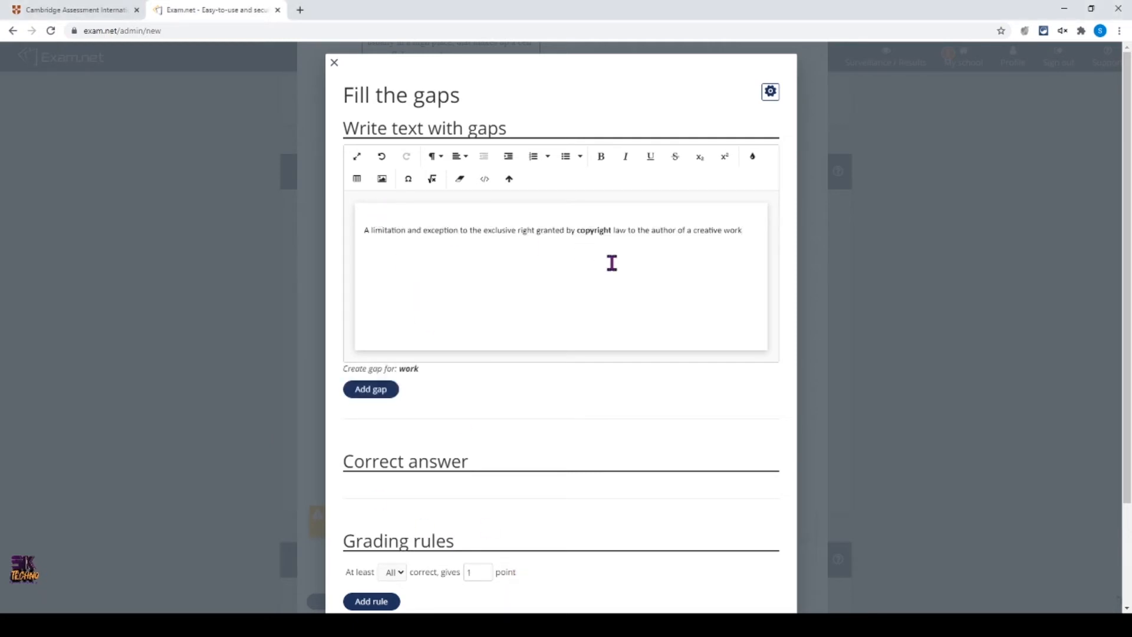
Step: Turn the word "copyright" in the fill-the-gaps text into a gap
{"action": "double_click", "coordinate": [593, 230]}
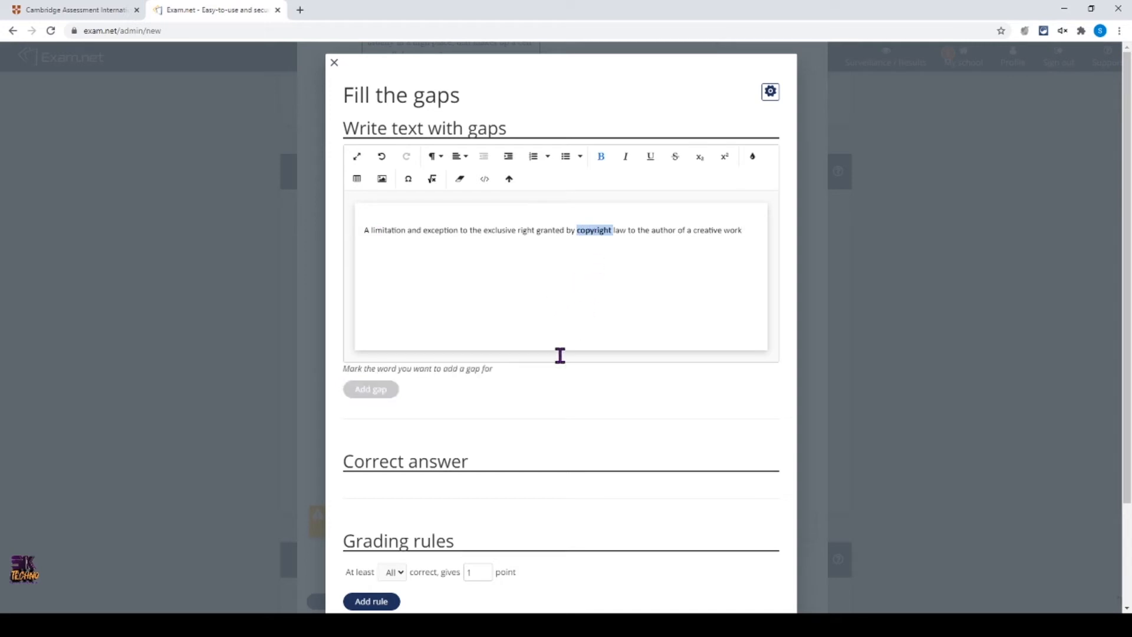
{"action": "double_click", "coordinate": [581, 231]}
{"action": "left_click", "coordinate": [577, 232]}
{"action": "left_click", "coordinate": [613, 231]}
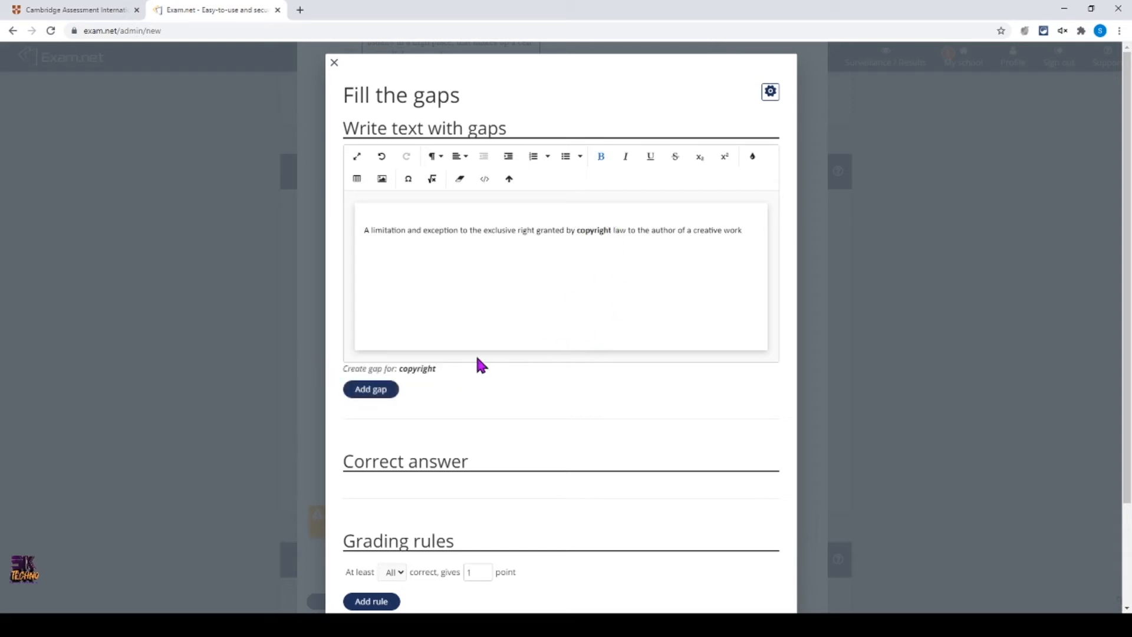
{"action": "left_click", "coordinate": [380, 391]}
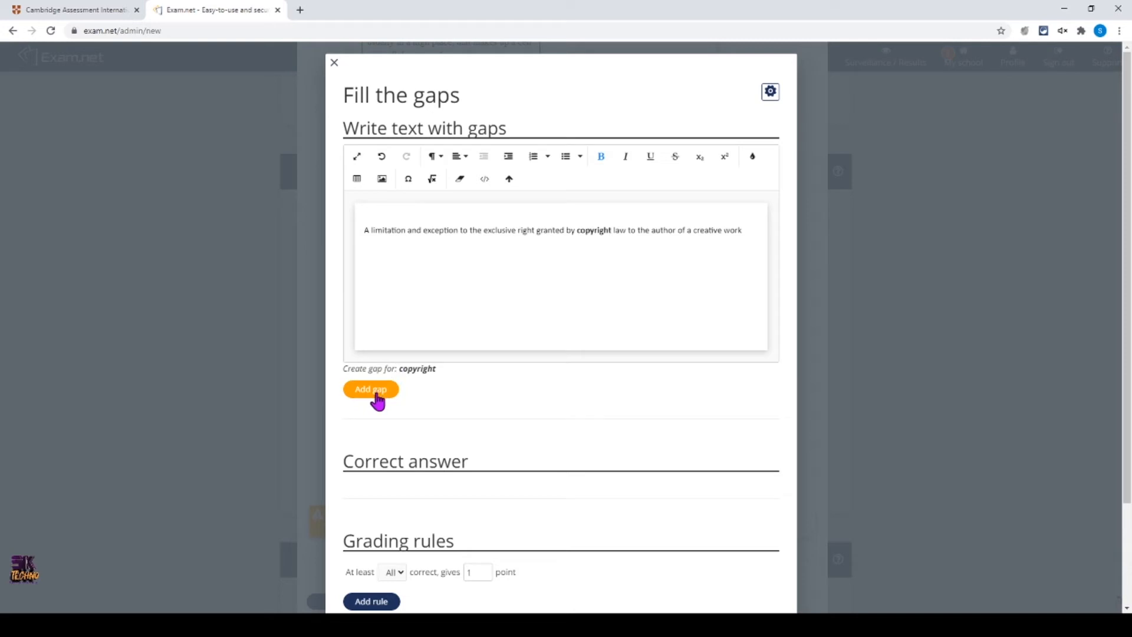
{"action": "left_click", "coordinate": [376, 395]}
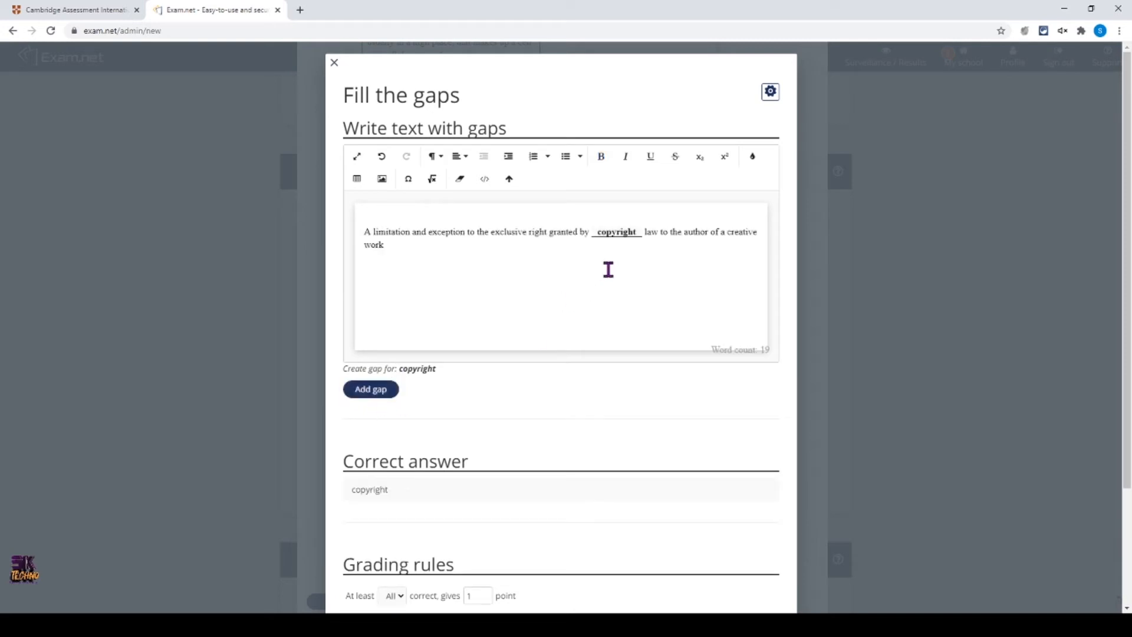
Step: Open the copyright gap's answer, update it as it is, and save the fill-the-gaps sub question
{"action": "left_click", "coordinate": [638, 239]}
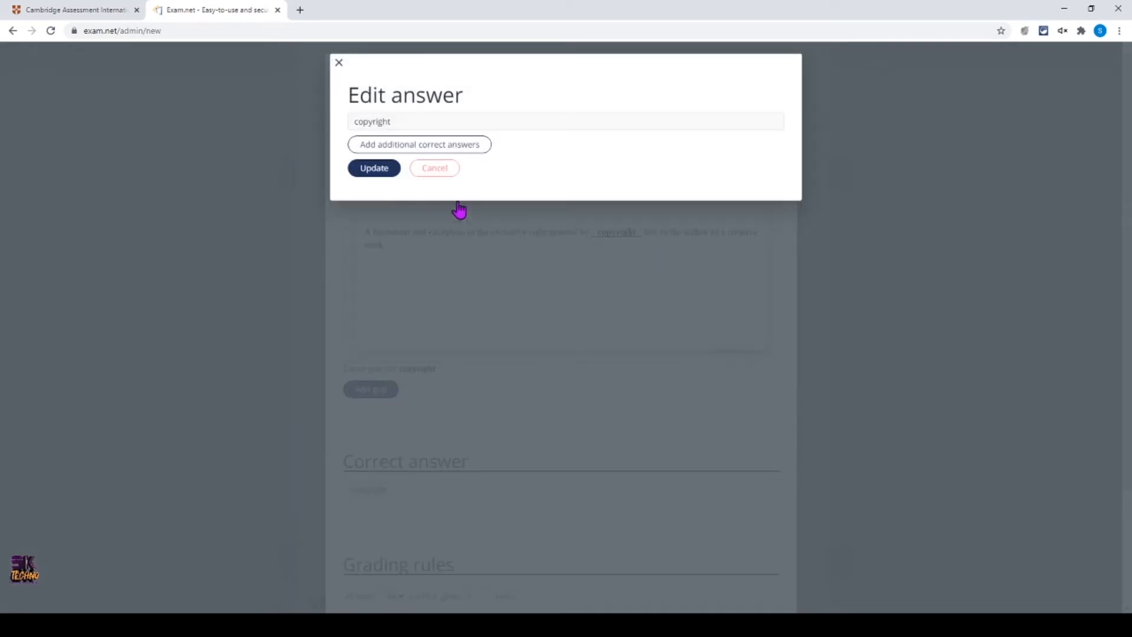
{"action": "left_click", "coordinate": [375, 170]}
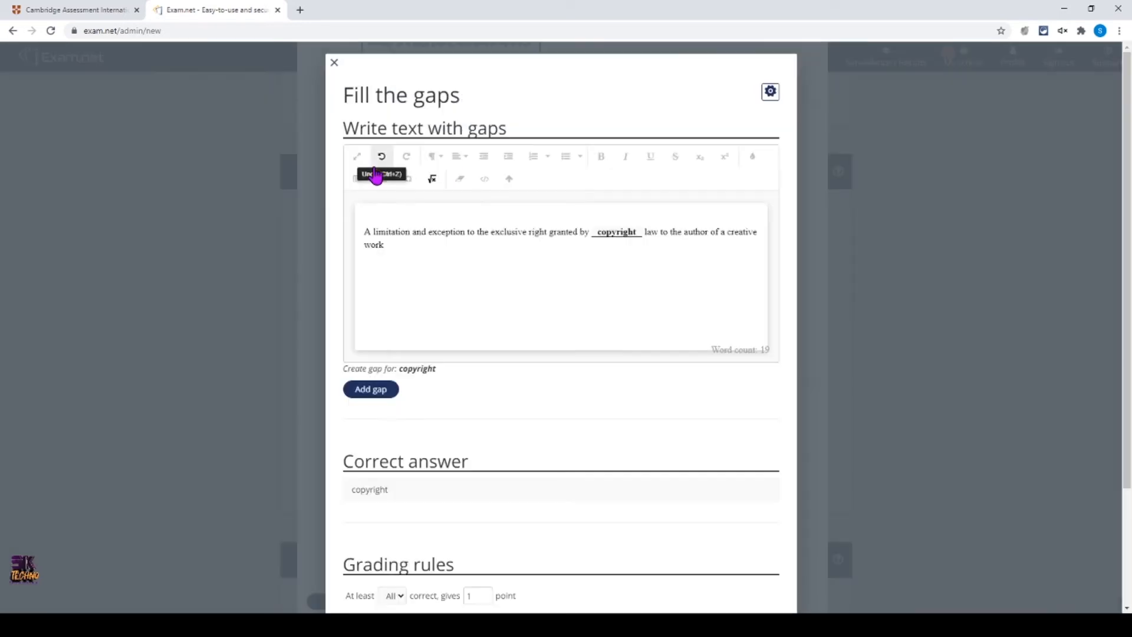
{"action": "left_click", "coordinate": [619, 245]}
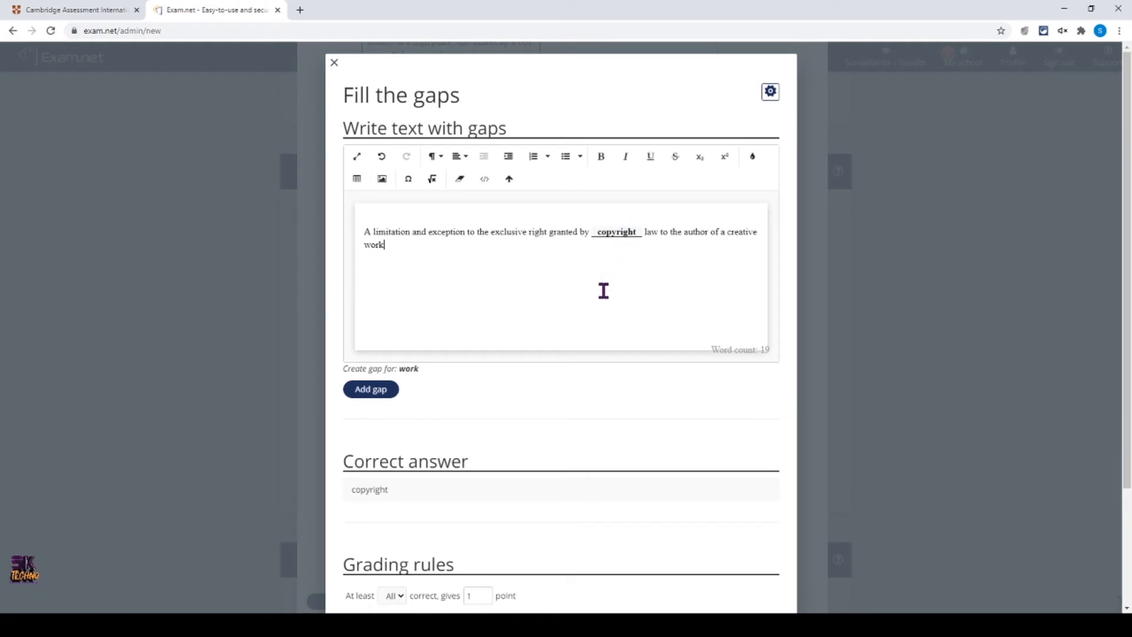
{"action": "scroll", "coordinate": [595, 300], "scroll_direction": "down", "scroll_amount": 3}
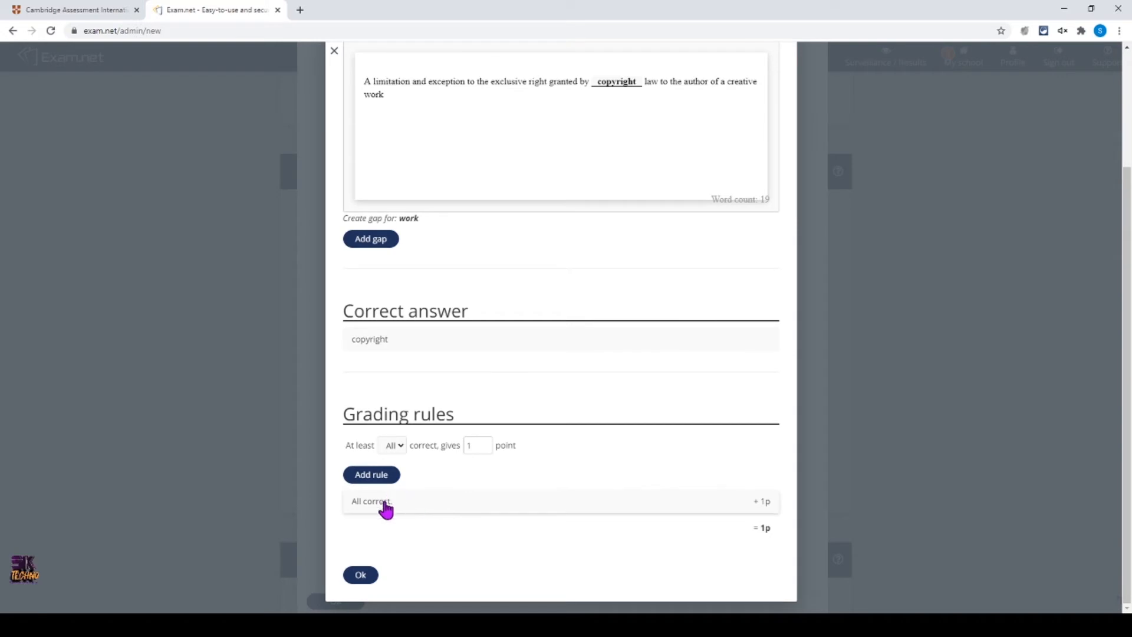
{"action": "left_click", "coordinate": [360, 575]}
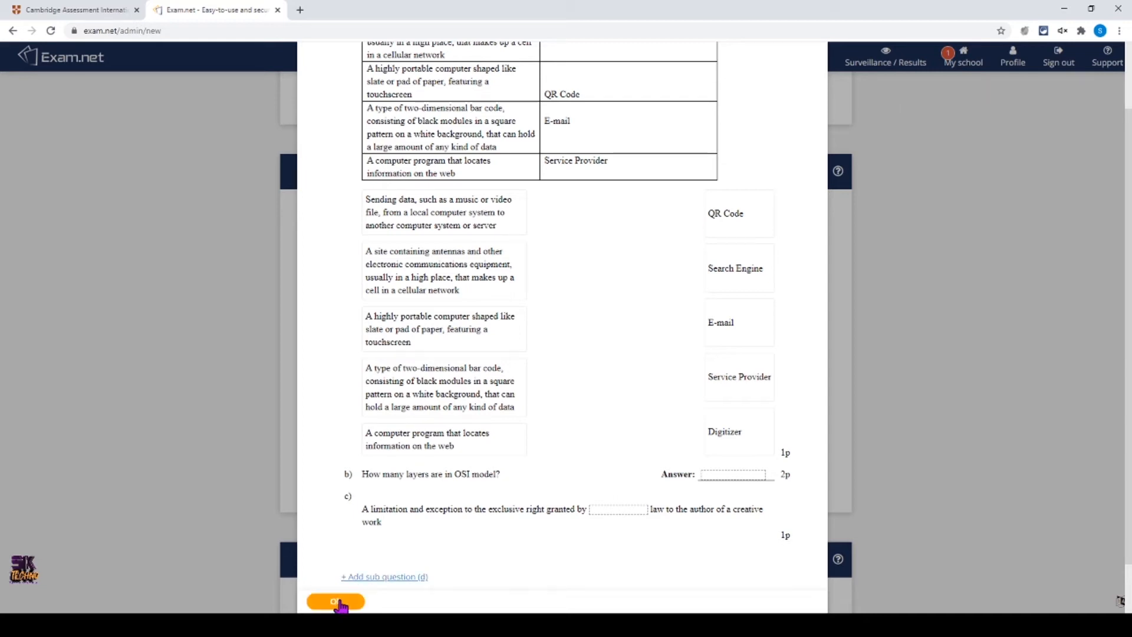
Step: Add a fill-the-gaps sub question "A site containing antennas and other electronic communications equipment, usually in a high place, that makes up a cell in a cellular network"
{"action": "left_click", "coordinate": [392, 577]}
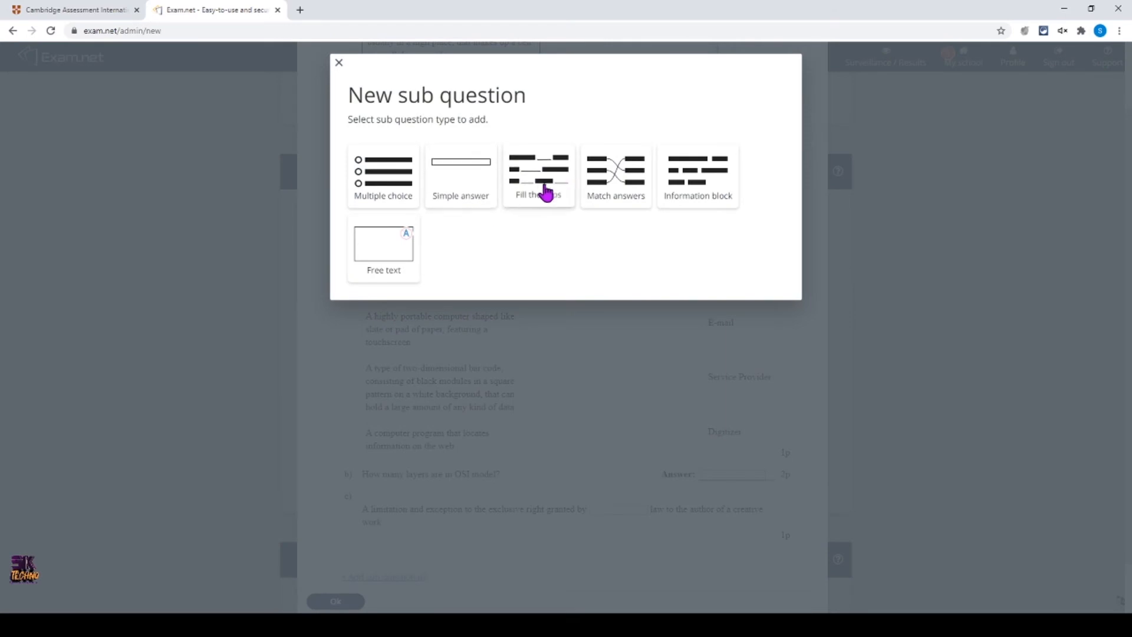
{"action": "left_click", "coordinate": [541, 191]}
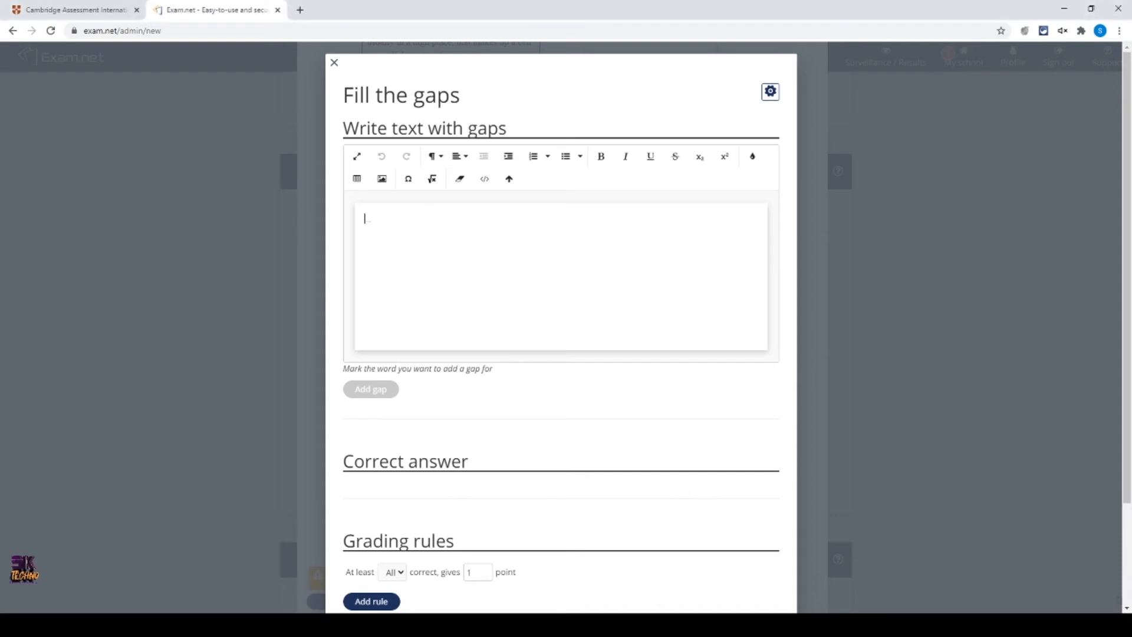
{"action": "double_click", "coordinate": [398, 222]}
{"action": "left_click", "coordinate": [397, 223]}
{"action": "key", "text": "ctrl+v"}
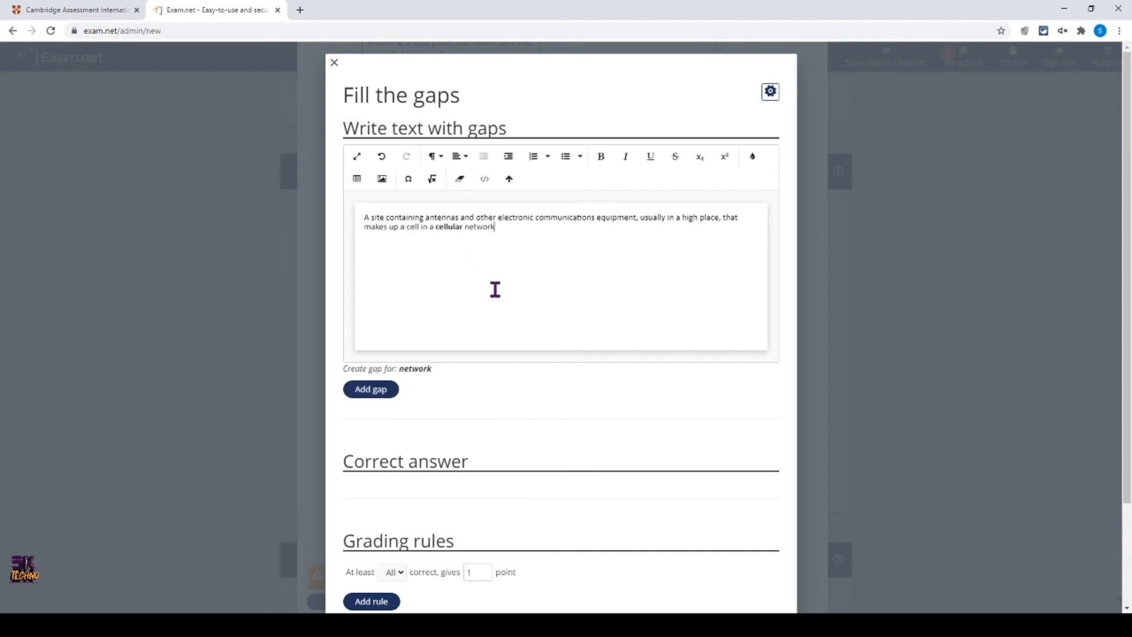
Step: Turn the word "cellular" into a gap and save the antenna site sub question
{"action": "left_click", "coordinate": [436, 229]}
{"action": "left_click", "coordinate": [367, 391]}
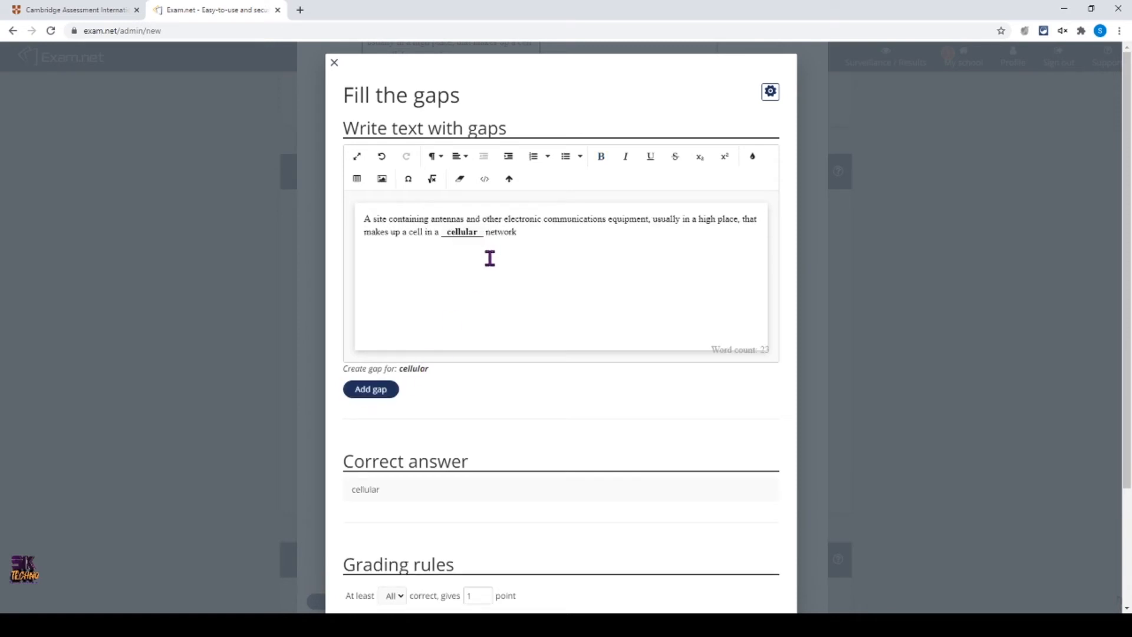
{"action": "scroll", "coordinate": [544, 421], "scroll_direction": "down", "scroll_amount": 3}
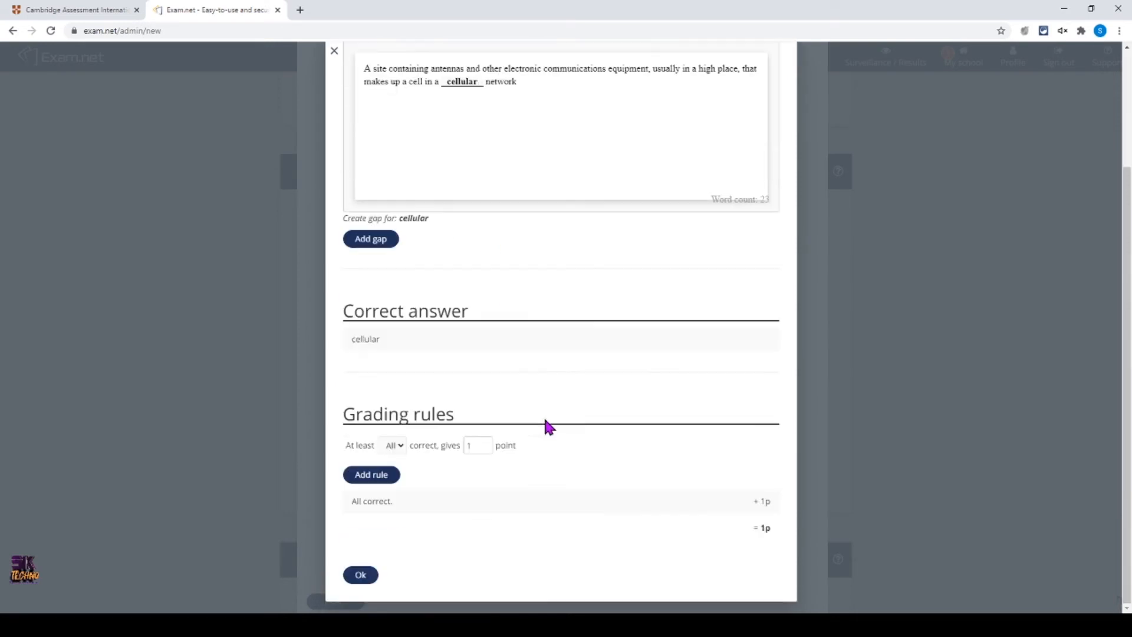
{"action": "left_click", "coordinate": [363, 576]}
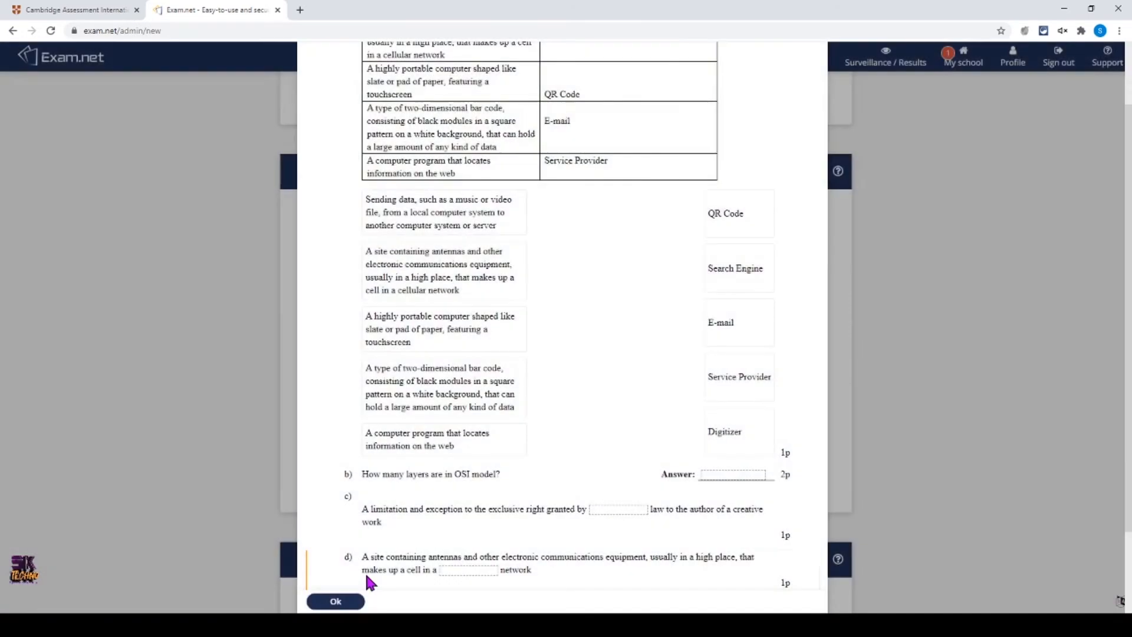
Step: Add a multiple choice sub question "An abbreviation for Secure Sockets Layer; it is a protocol that provides security when communicating on the Internet."
{"action": "scroll", "coordinate": [436, 572], "scroll_direction": "down", "scroll_amount": 2}
{"action": "left_click", "coordinate": [406, 521]}
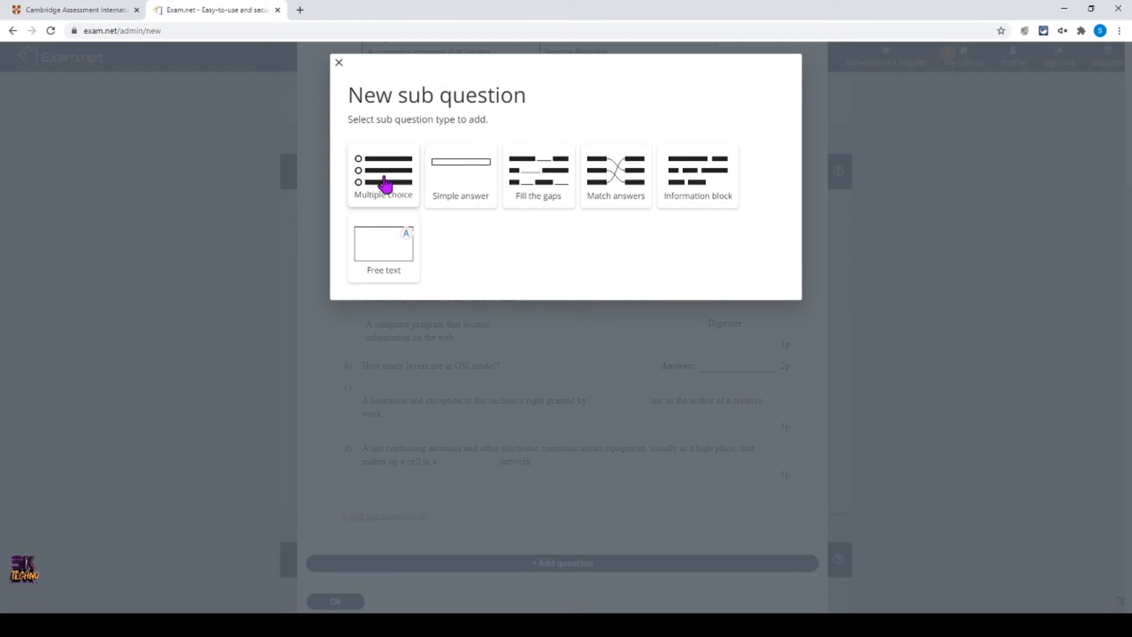
{"action": "left_click", "coordinate": [385, 184]}
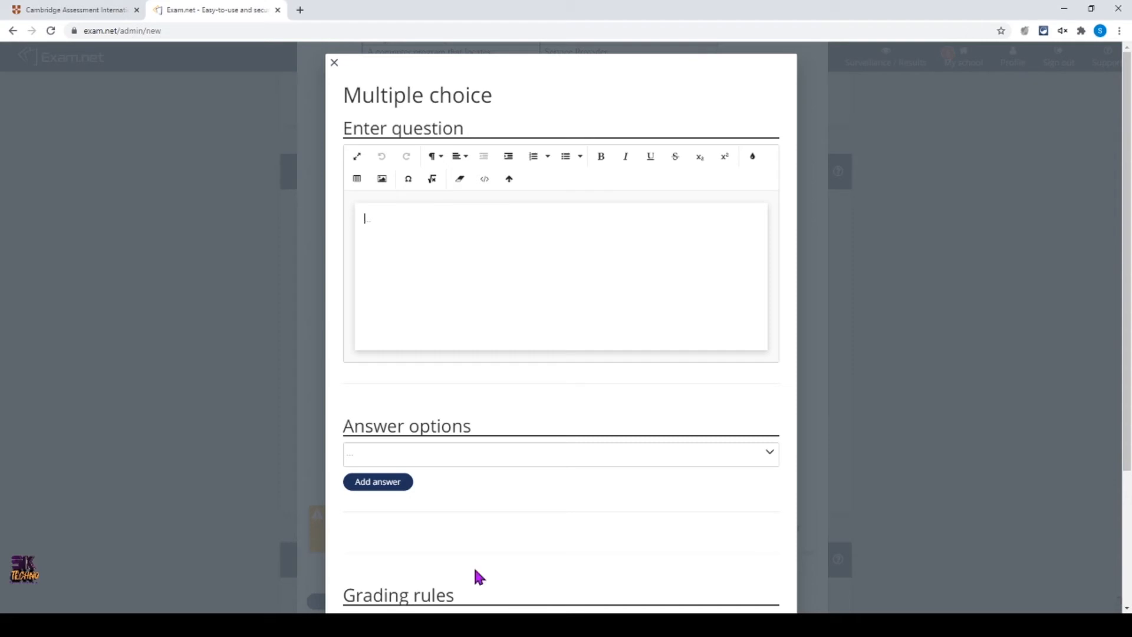
{"action": "type", "text": "An abbreviation for Secure Sockets Layer; it is a protocol that provides security when communicating on the internet."}
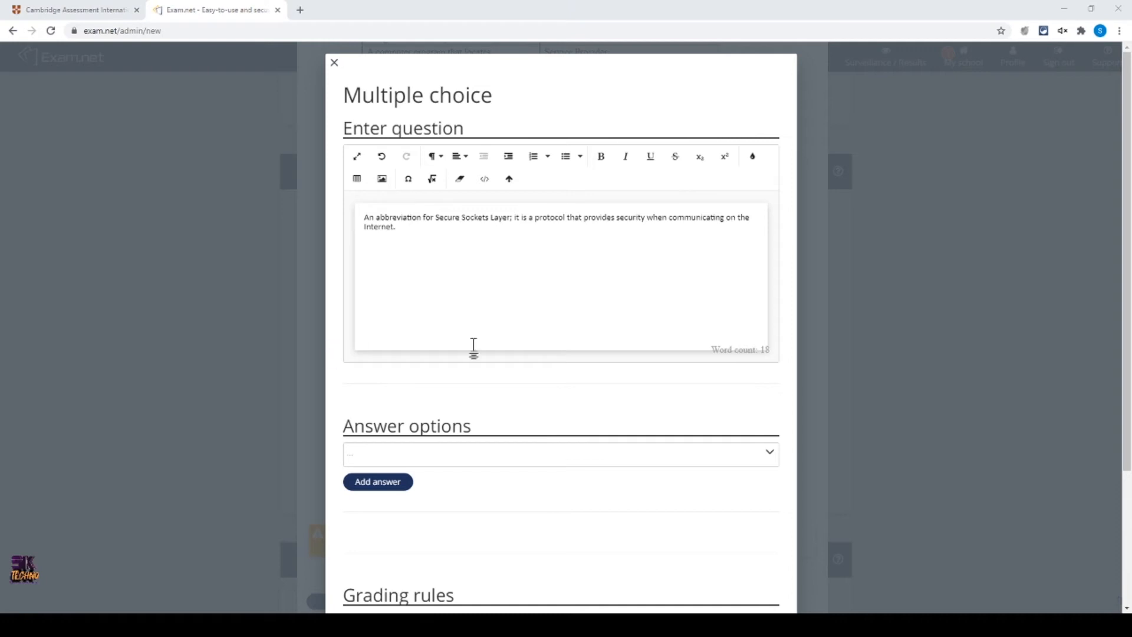
Step: Add the answer options Spam, SSL, MMS and URL to the multiple choice question
{"action": "left_click", "coordinate": [411, 463]}
{"action": "type", "text": "SSL"}
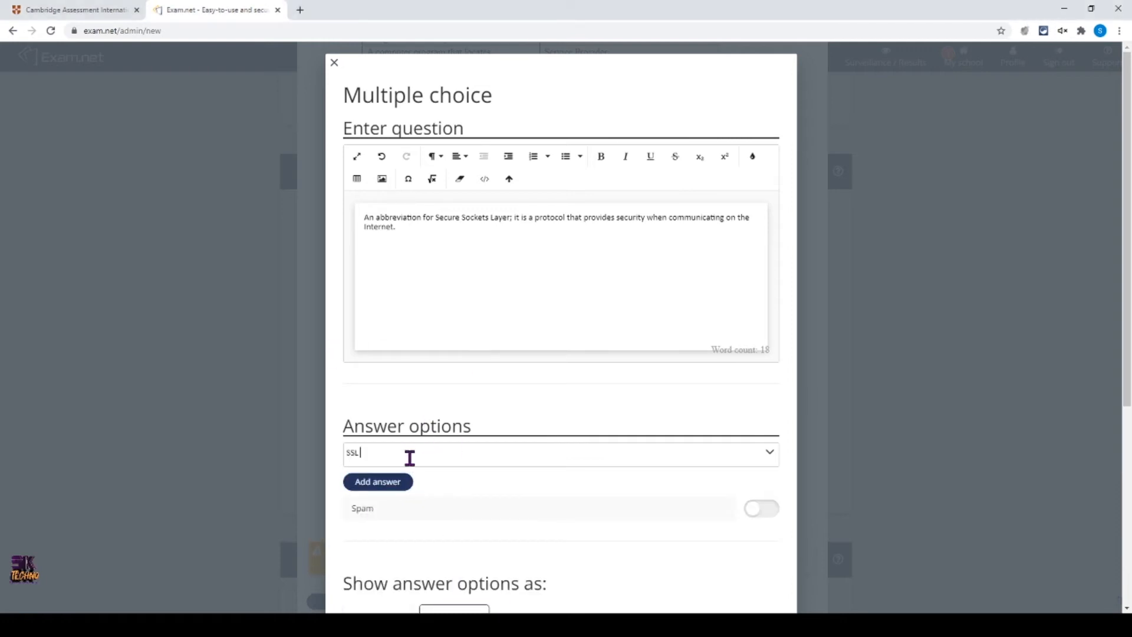
{"action": "left_click", "coordinate": [385, 482]}
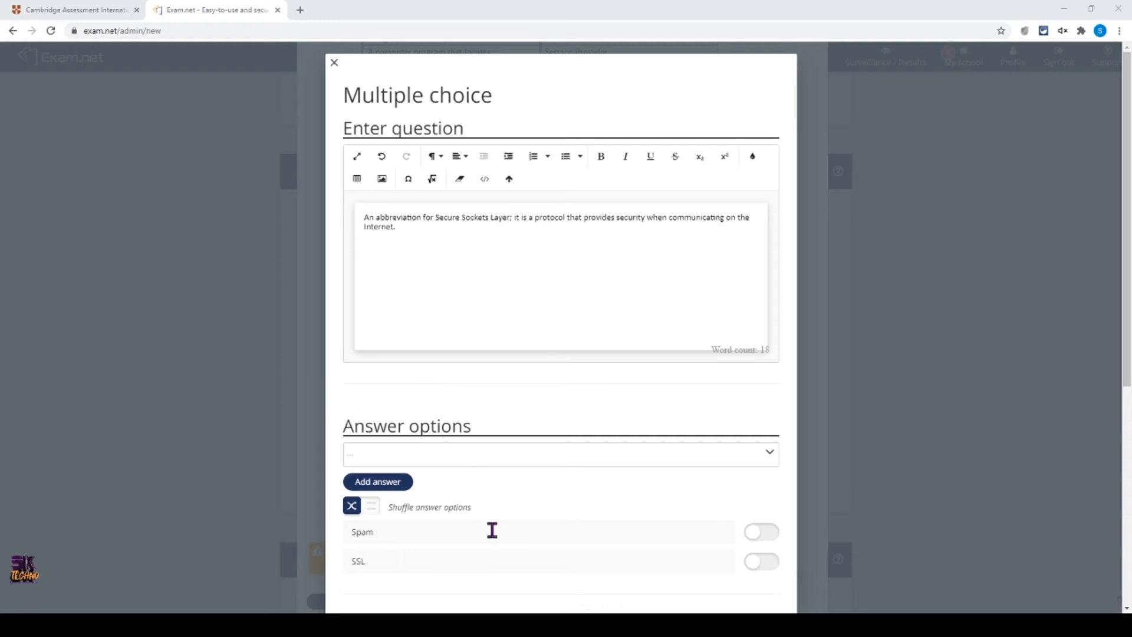
{"action": "left_click", "coordinate": [388, 459]}
{"action": "type", "text": "MMS"}
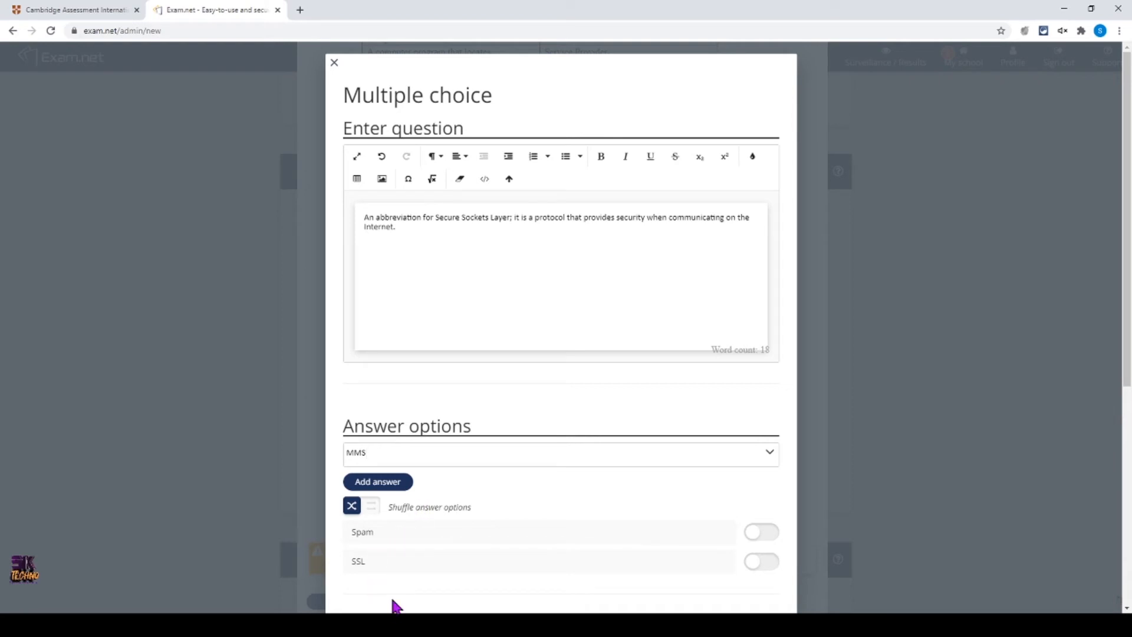
{"action": "left_click", "coordinate": [395, 488]}
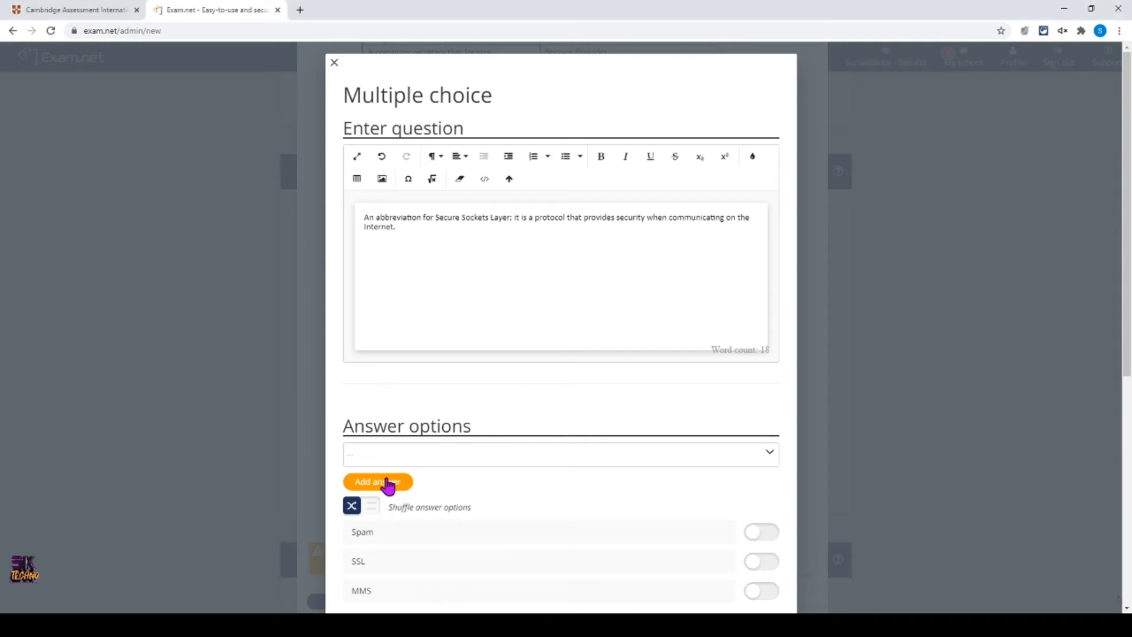
{"action": "type", "text": "URL"}
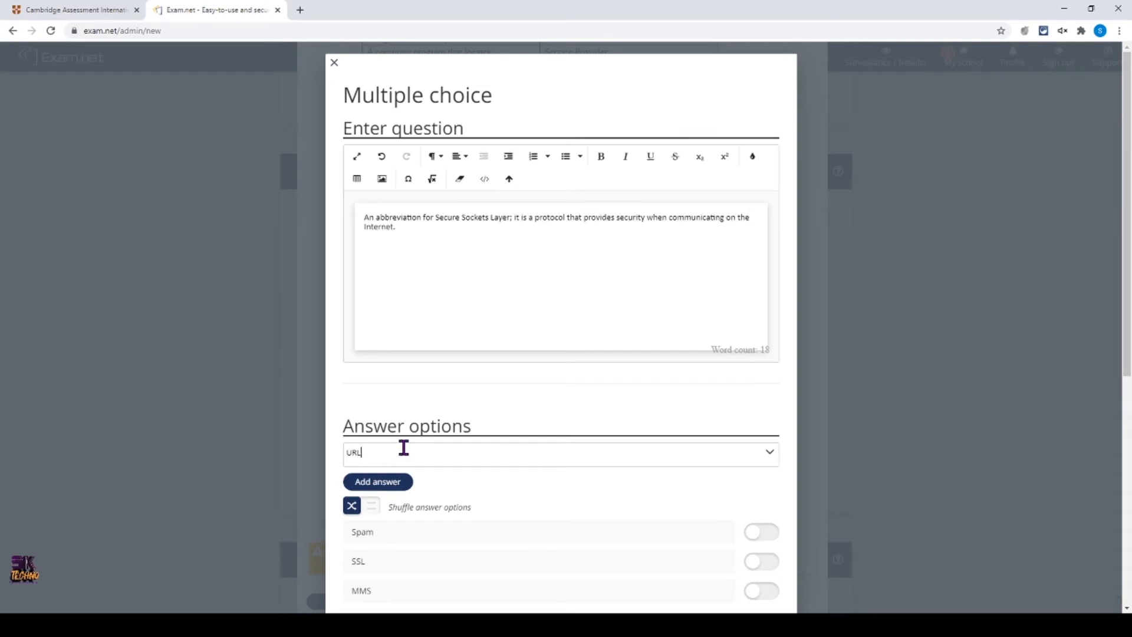
{"action": "left_click", "coordinate": [364, 486]}
Step: Try the setting that does not shuffle the answer options and return to shuffled options
{"action": "scroll", "coordinate": [437, 508], "scroll_direction": "down", "scroll_amount": 3}
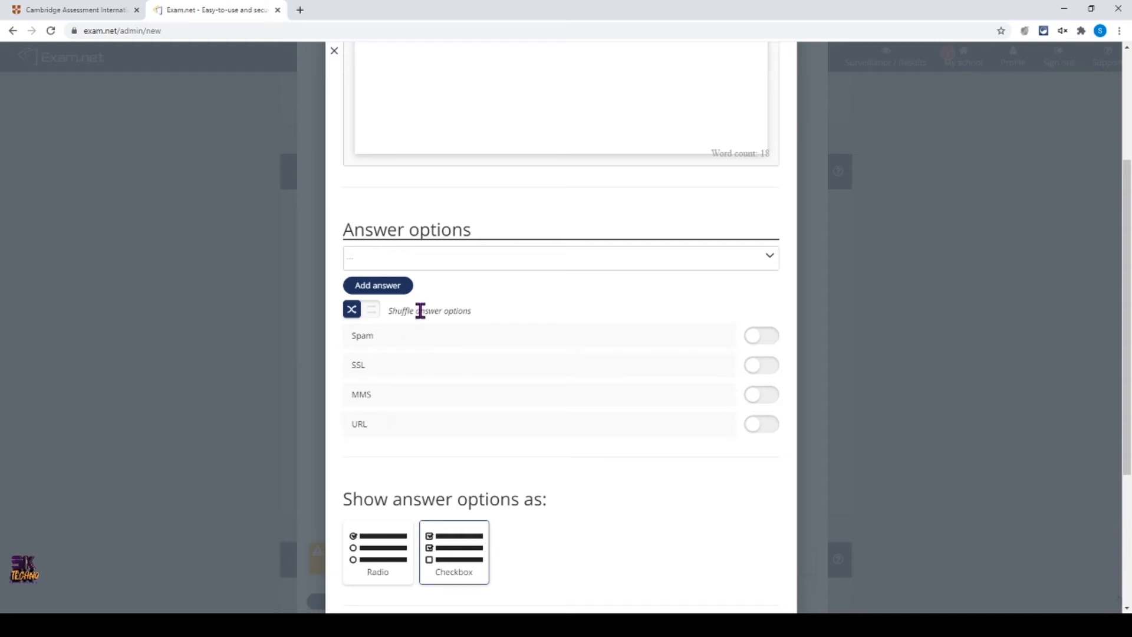
{"action": "left_click", "coordinate": [372, 315]}
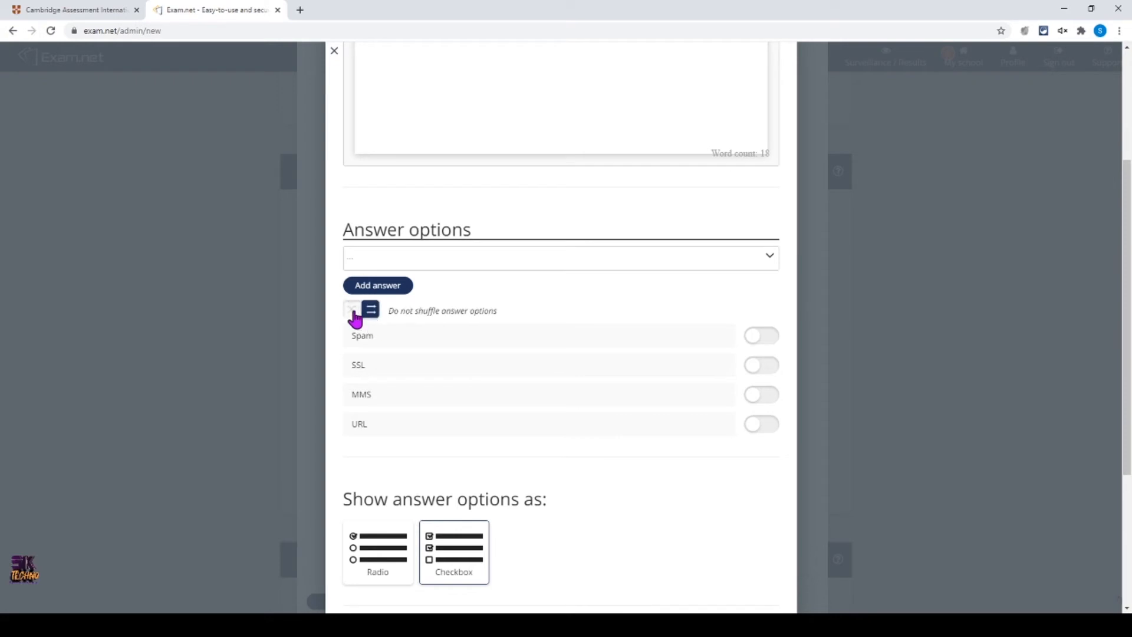
{"action": "left_click", "coordinate": [352, 314]}
{"action": "left_click", "coordinate": [368, 313]}
{"action": "left_click", "coordinate": [353, 317]}
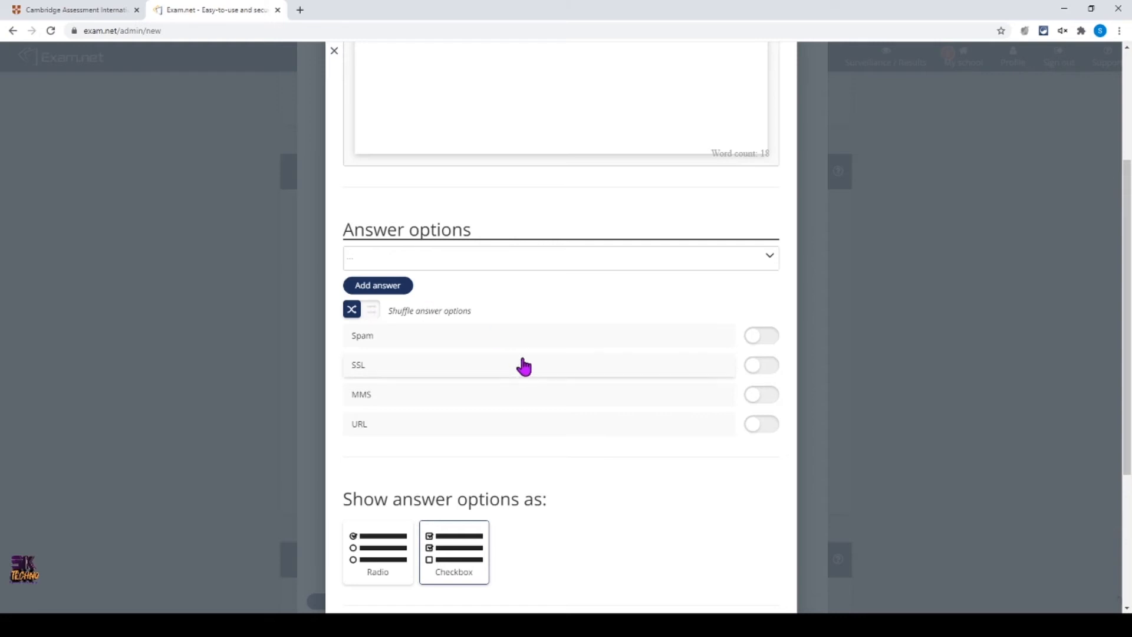
Step: Mark SSL as the correct answer option of the Secure Sockets Layer question
{"action": "scroll", "coordinate": [523, 366], "scroll_direction": "up", "scroll_amount": 4}
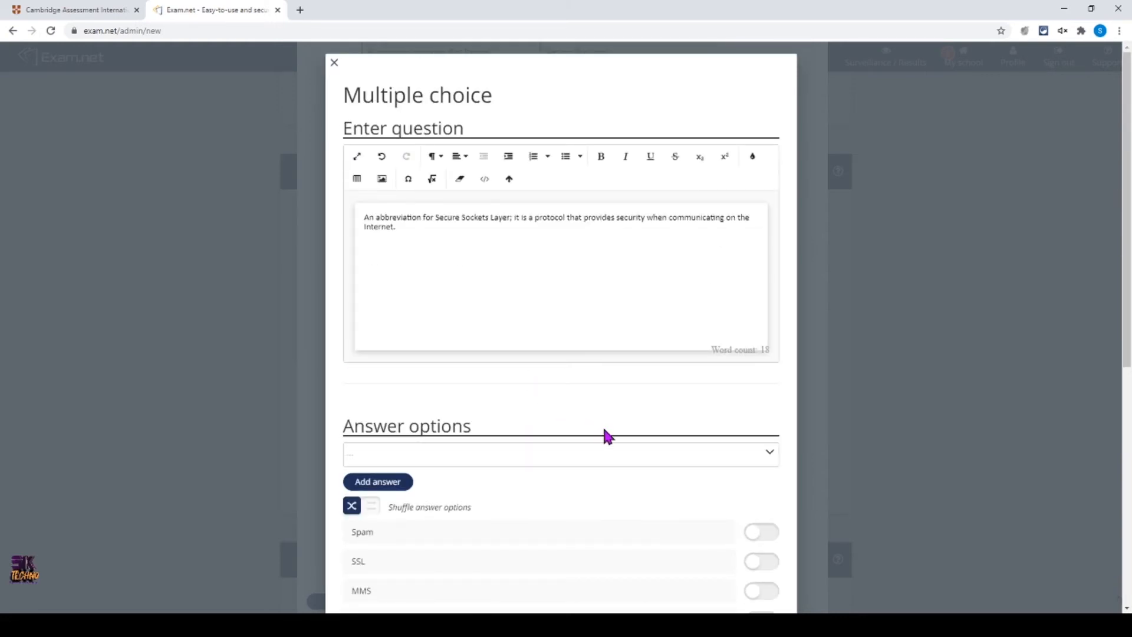
{"action": "scroll", "coordinate": [584, 516], "scroll_direction": "down", "scroll_amount": 2}
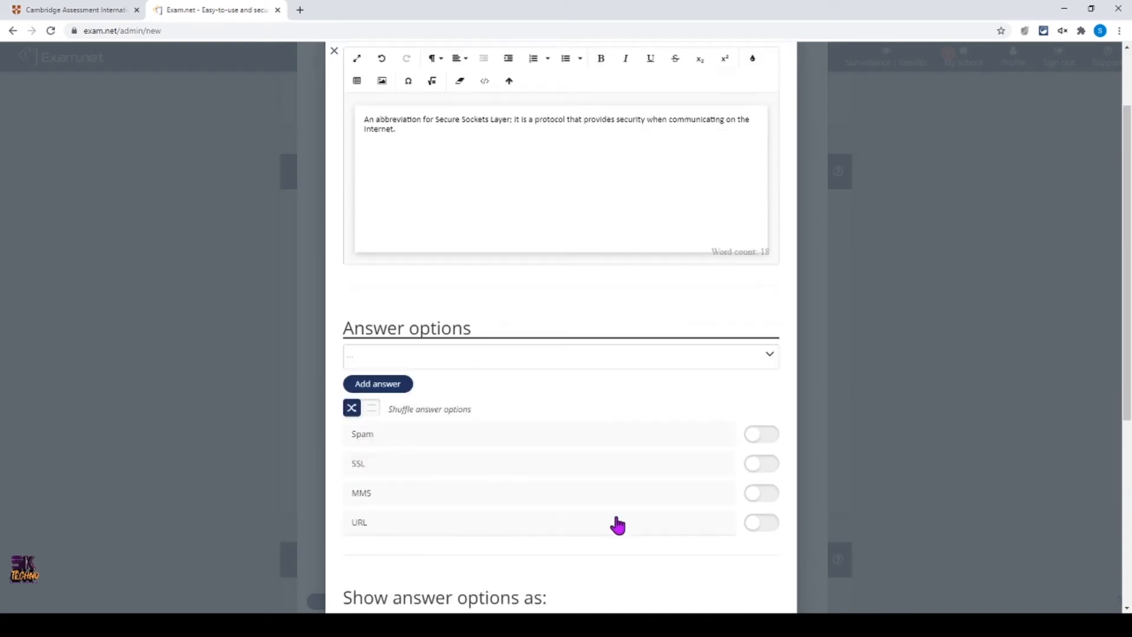
{"action": "left_click", "coordinate": [763, 465]}
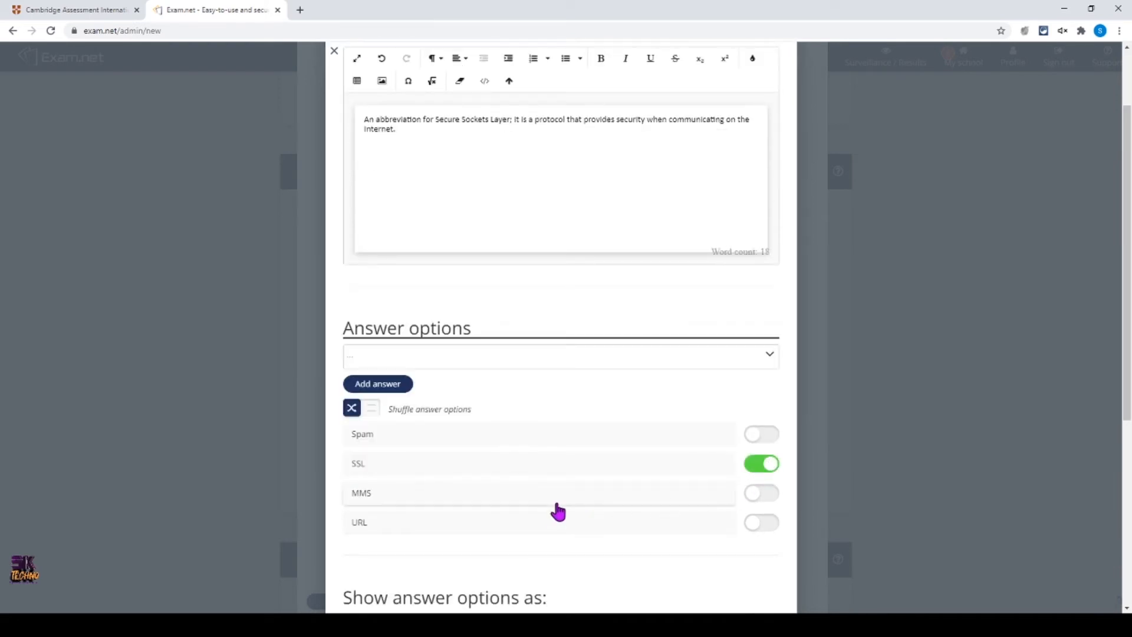
{"action": "scroll", "coordinate": [555, 512], "scroll_direction": "down", "scroll_amount": 5}
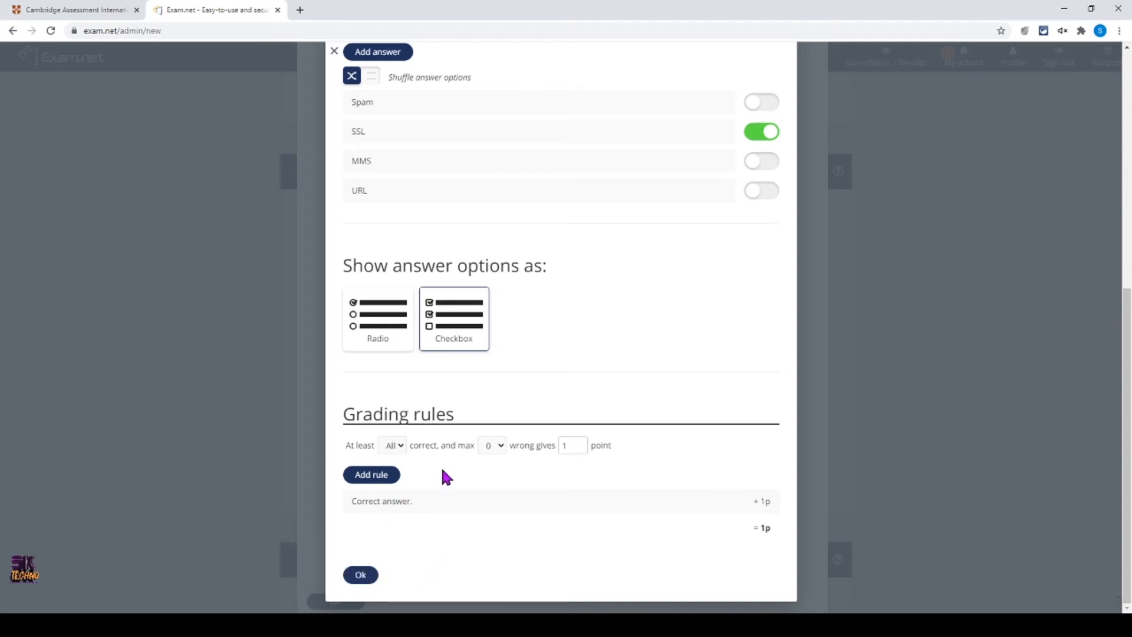
Step: Review the Secure Sockets Layer multiple choice sub question and save it with its checkbox options and 1-point grading rule
{"action": "scroll", "coordinate": [446, 472], "scroll_direction": "up", "scroll_amount": 7}
{"action": "scroll", "coordinate": [445, 468], "scroll_direction": "down", "scroll_amount": 5}
{"action": "scroll", "coordinate": [443, 497], "scroll_direction": "down", "scroll_amount": 2}
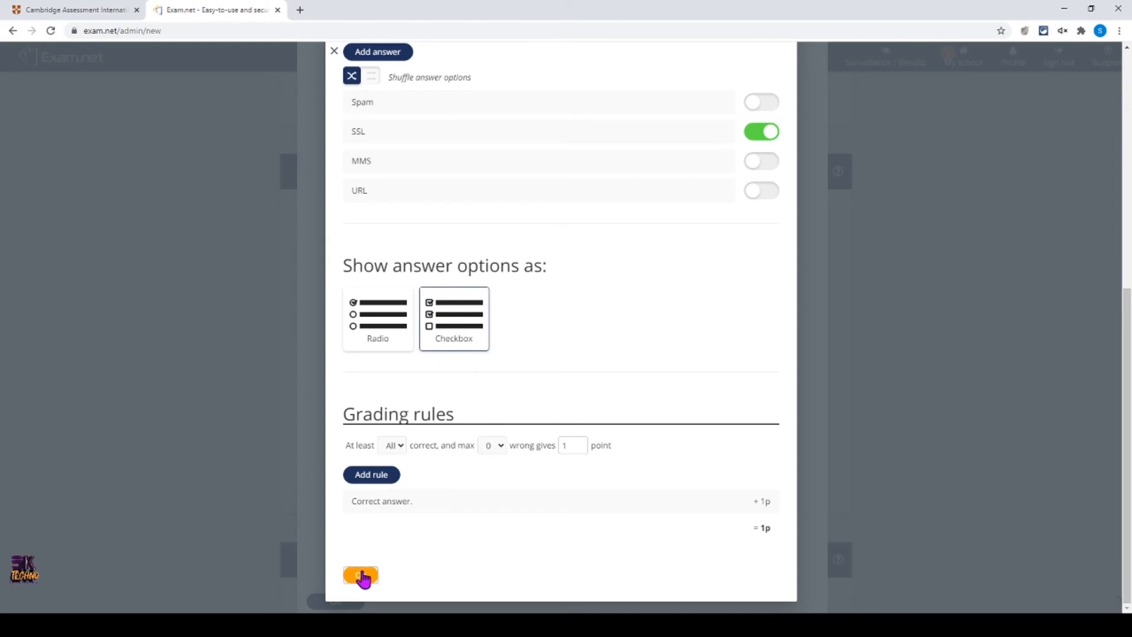
{"action": "left_click", "coordinate": [363, 576]}
{"action": "scroll", "coordinate": [448, 532], "scroll_direction": "down", "scroll_amount": 2}
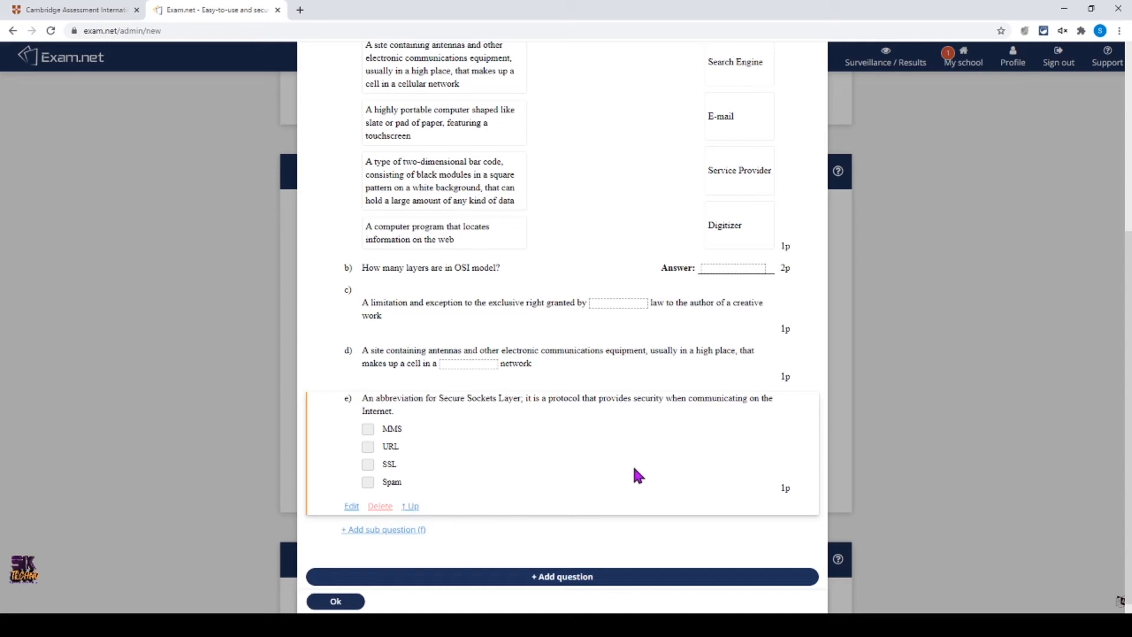
Step: Add a free text sub question "Name the layers of TCP/IP model?"
{"action": "scroll", "coordinate": [634, 461], "scroll_direction": "down", "scroll_amount": 1}
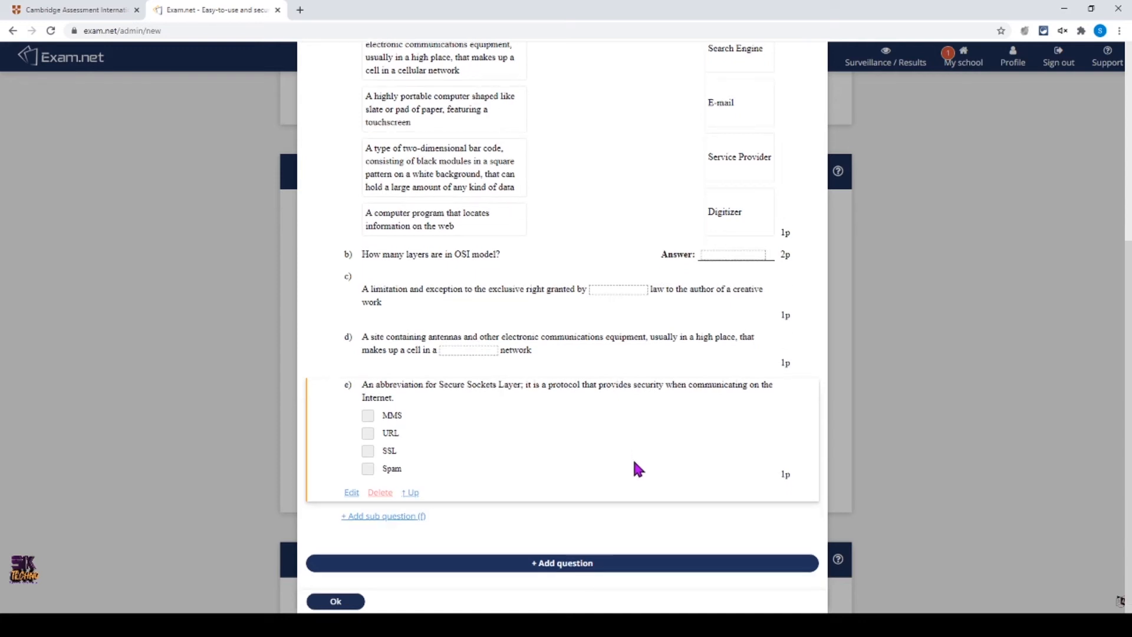
{"action": "left_click", "coordinate": [378, 517]}
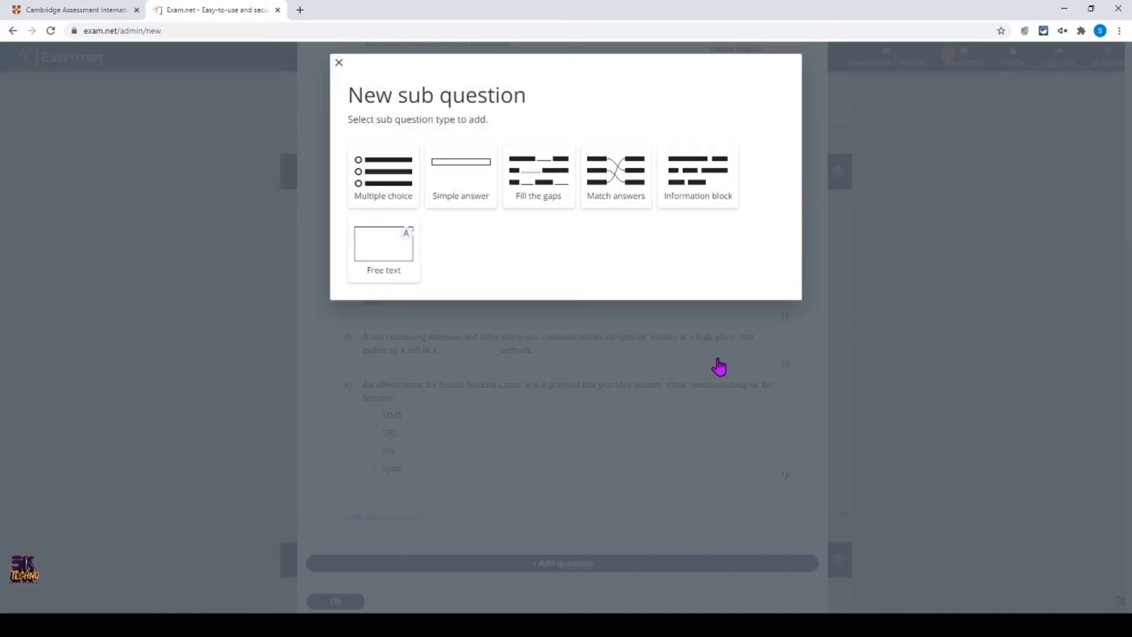
{"action": "left_click", "coordinate": [392, 259]}
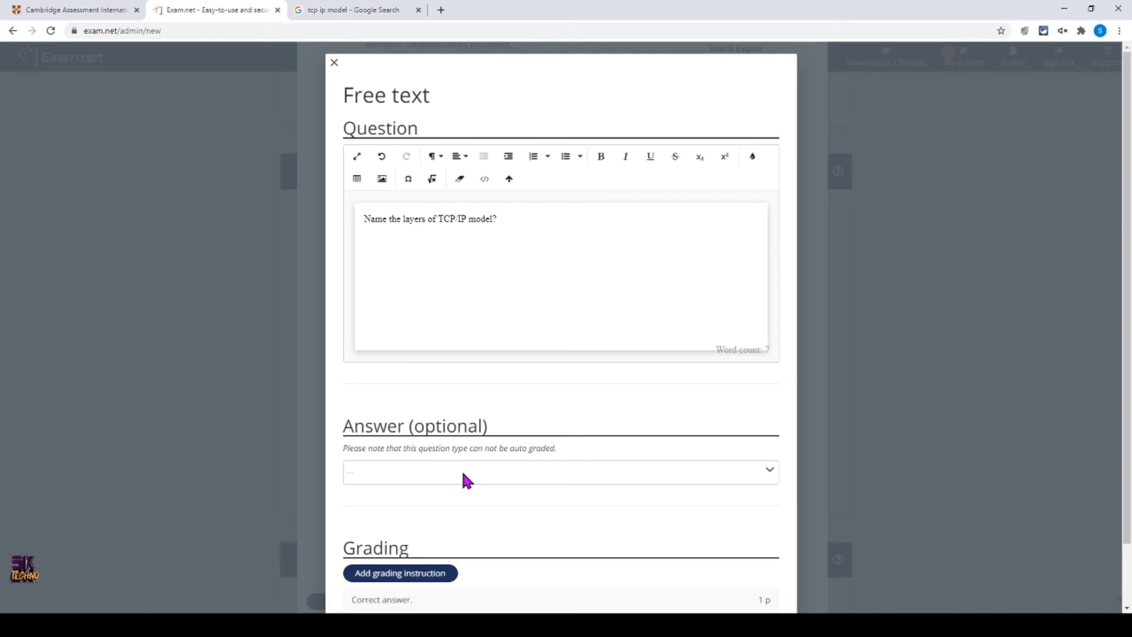
Step: Set the correct answer grading of the TCP/IP free text question to 4 points
{"action": "scroll", "coordinate": [463, 473], "scroll_direction": "down", "scroll_amount": 1}
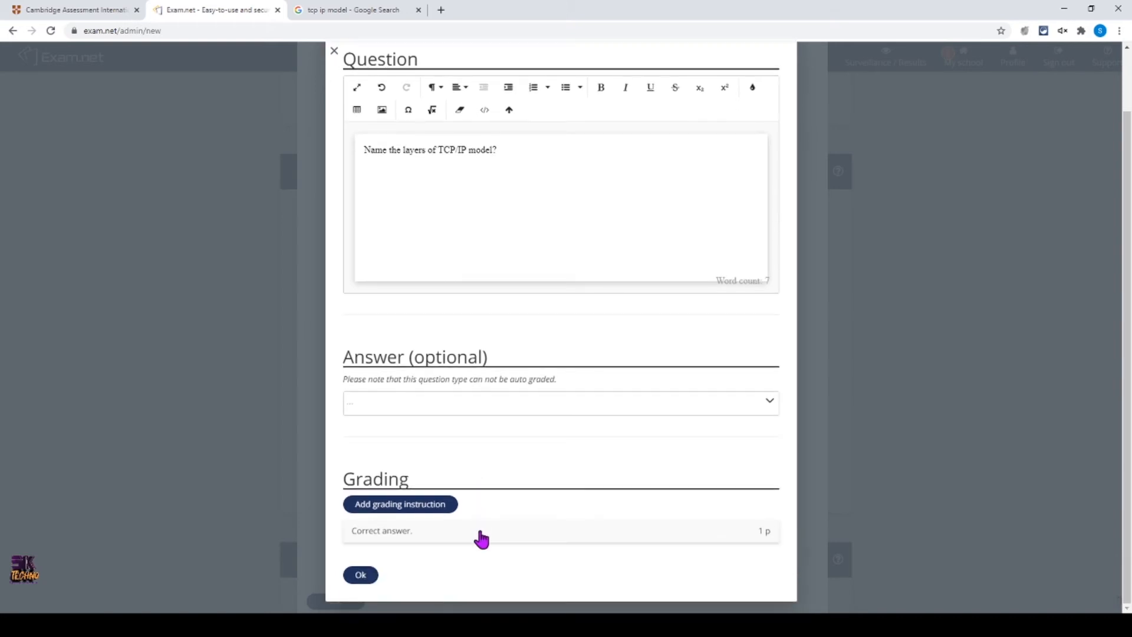
{"action": "mouse_move", "coordinate": [481, 538]}
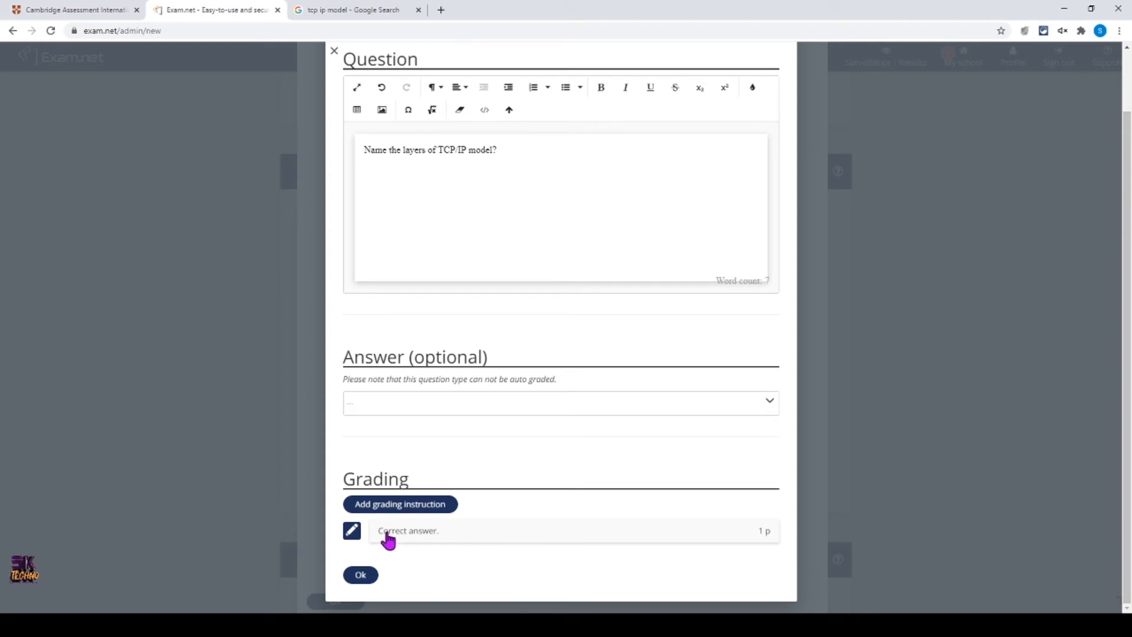
{"action": "left_click", "coordinate": [758, 535]}
{"action": "left_click", "coordinate": [370, 113]}
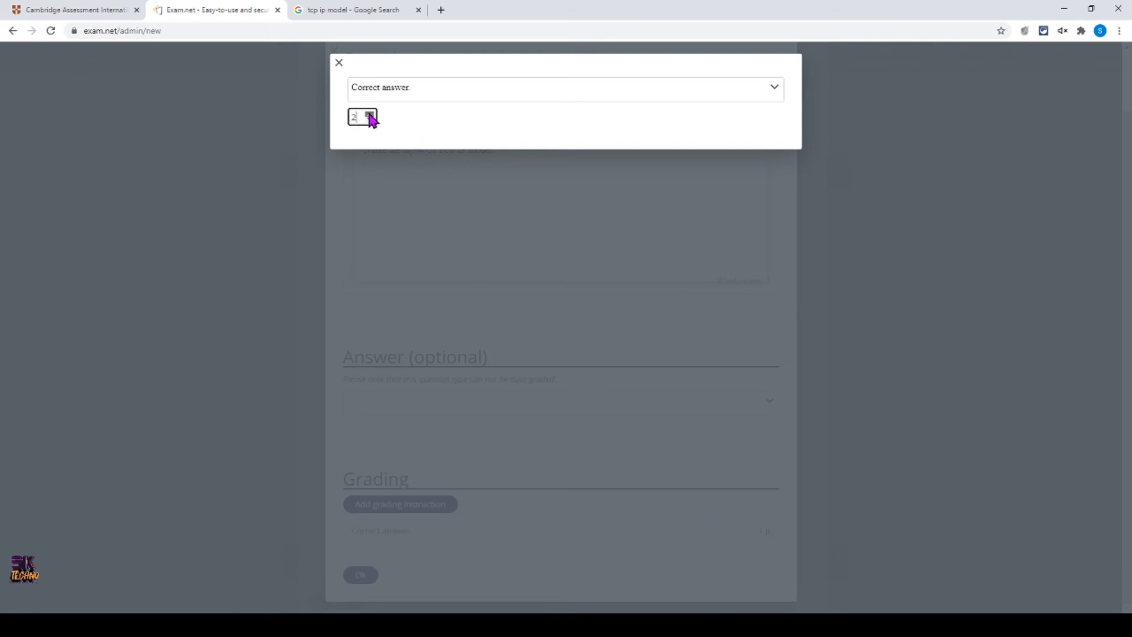
{"action": "left_click", "coordinate": [370, 114]}
{"action": "left_click", "coordinate": [370, 113]}
{"action": "left_click", "coordinate": [339, 62]}
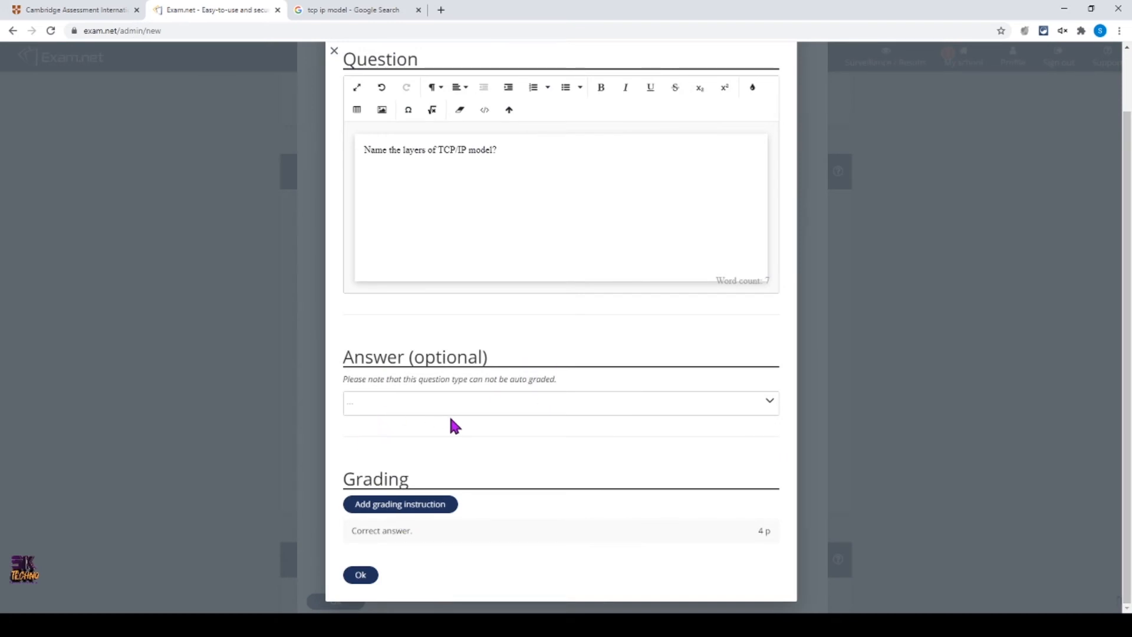
Step: Enter Application Layer, Transport Layer, Internet Layer and Network Layer as the free text question's optional answer and save the sub question
{"action": "left_click", "coordinate": [353, 401]}
{"action": "type", "text": "URL"}
{"action": "left_click", "coordinate": [770, 402]}
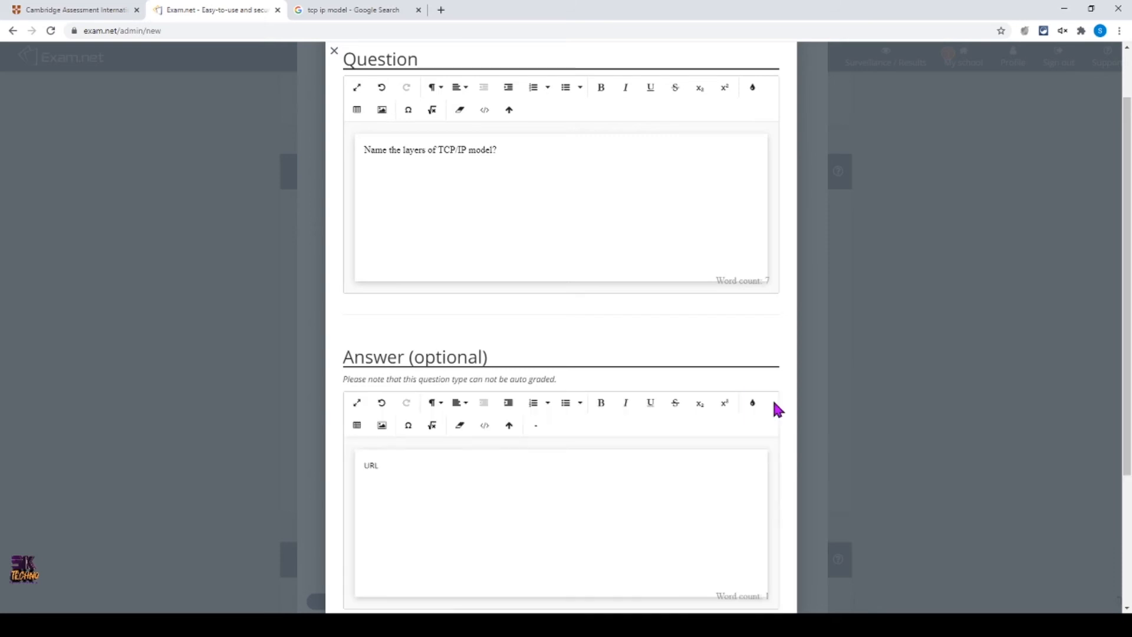
{"action": "left_click", "coordinate": [385, 466]}
{"action": "left_click_drag", "start_coordinate": [385, 465], "coordinate": [355, 465]}
{"action": "key", "text": "BackSpace"}
{"action": "type", "text": "pplication Layer"}
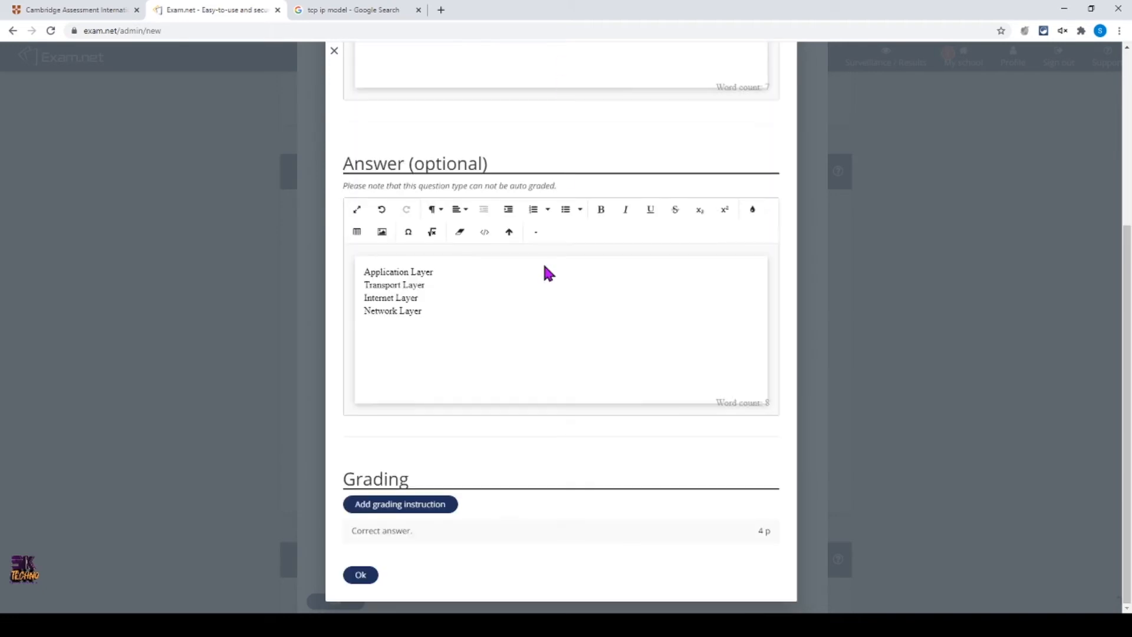
{"action": "left_click", "coordinate": [360, 575]}
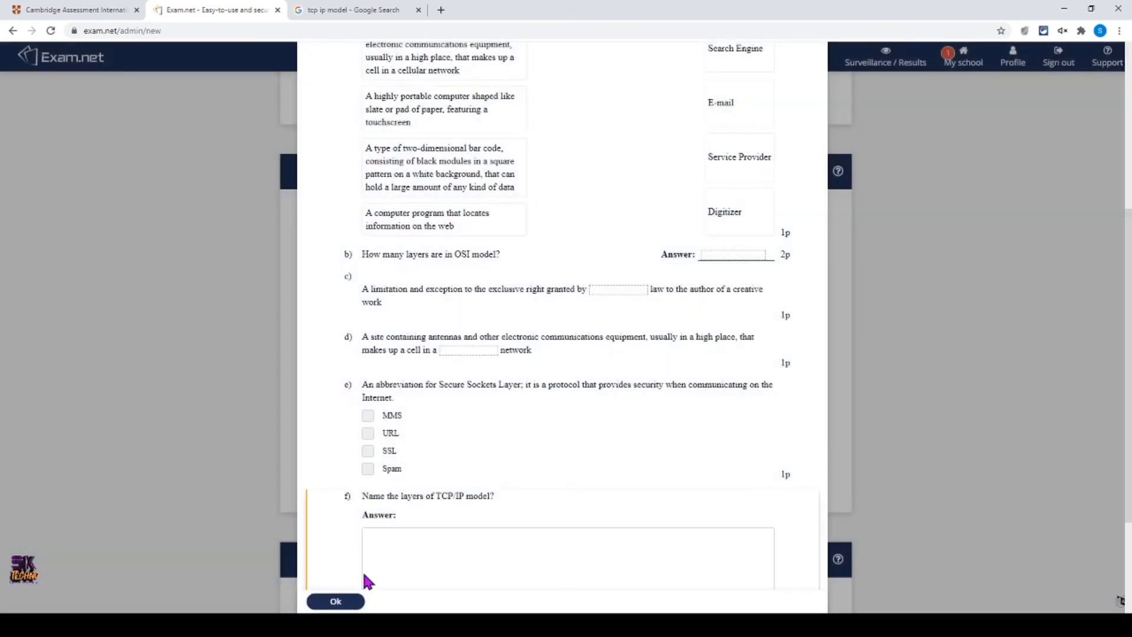
Step: Add an information block reading "All questions are compulsory" after the free text sub question
{"action": "scroll", "coordinate": [468, 521], "scroll_direction": "down", "scroll_amount": 3}
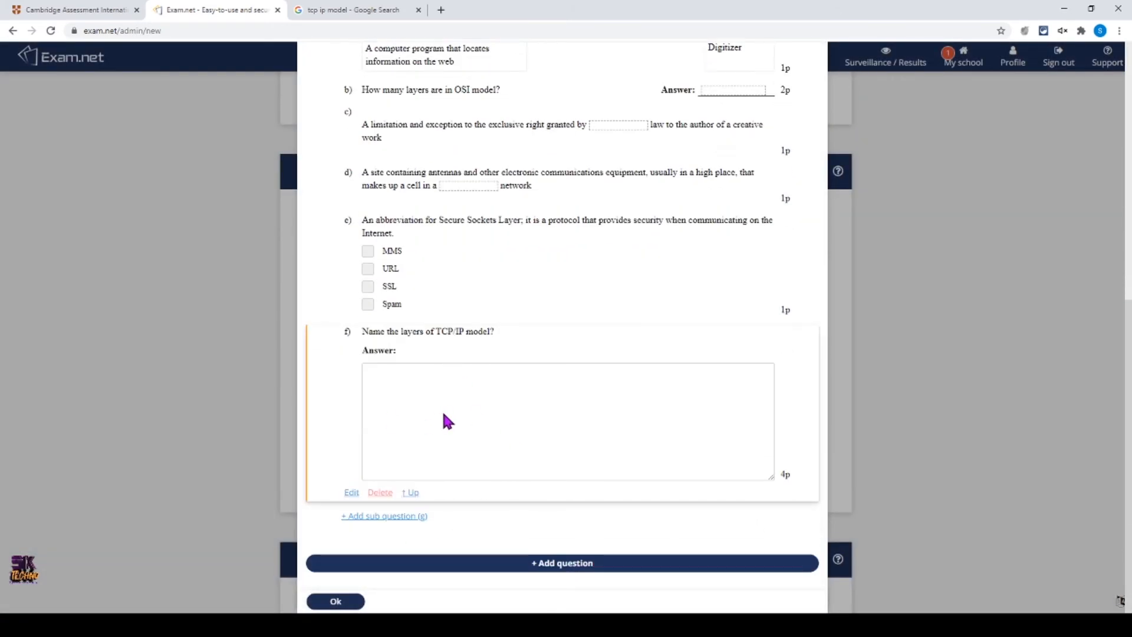
{"action": "left_click", "coordinate": [383, 517]}
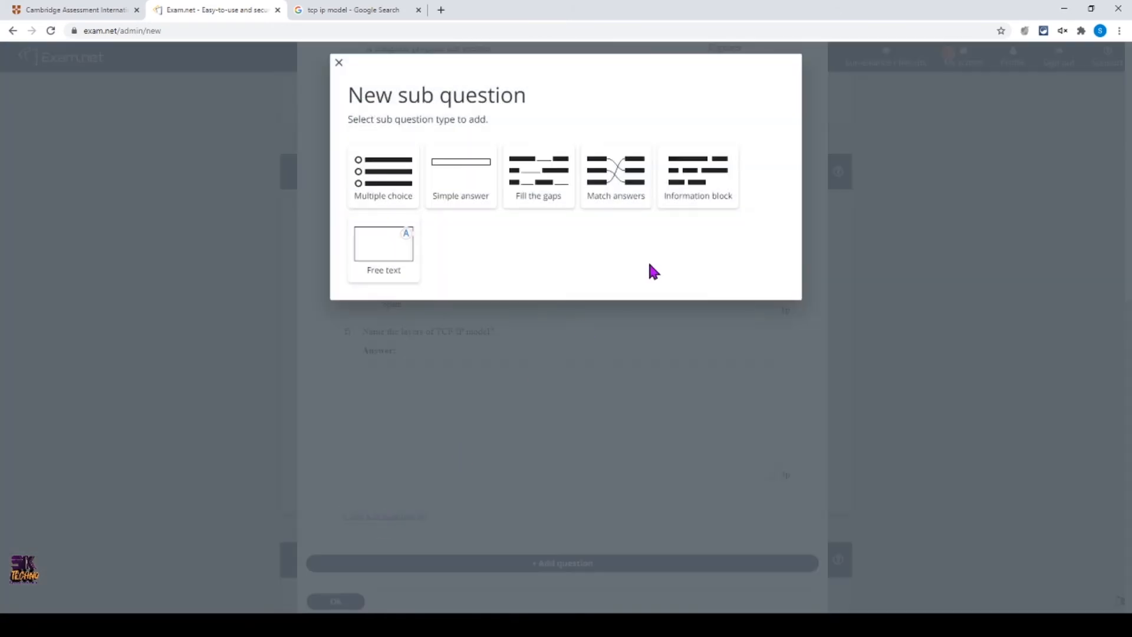
{"action": "left_click", "coordinate": [683, 196]}
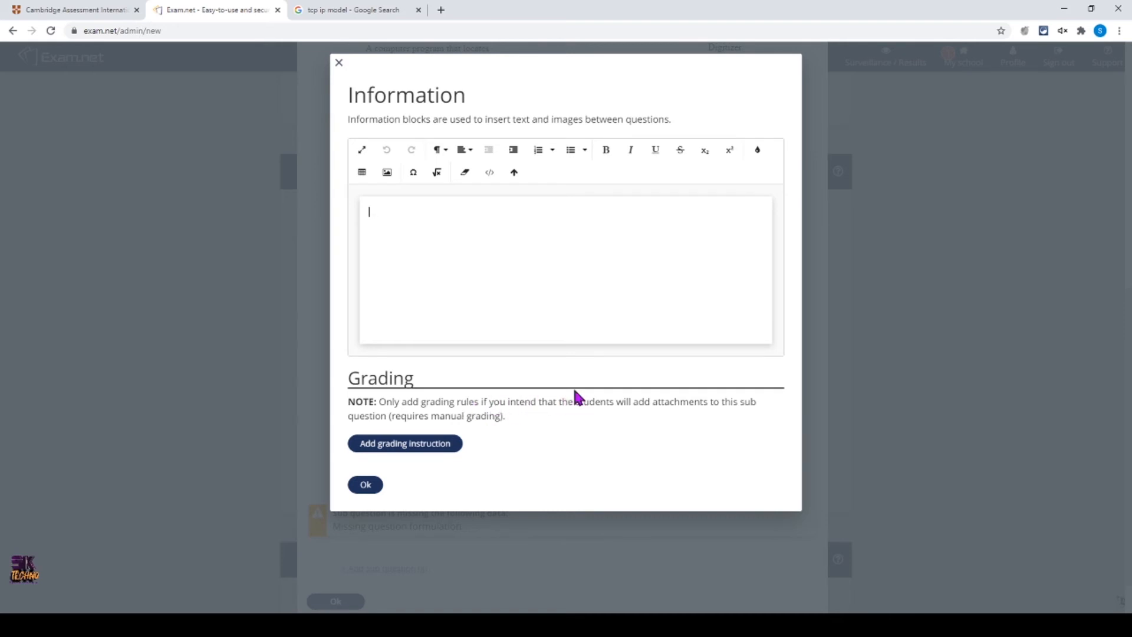
{"action": "type", "text": "All questions are compulsory"}
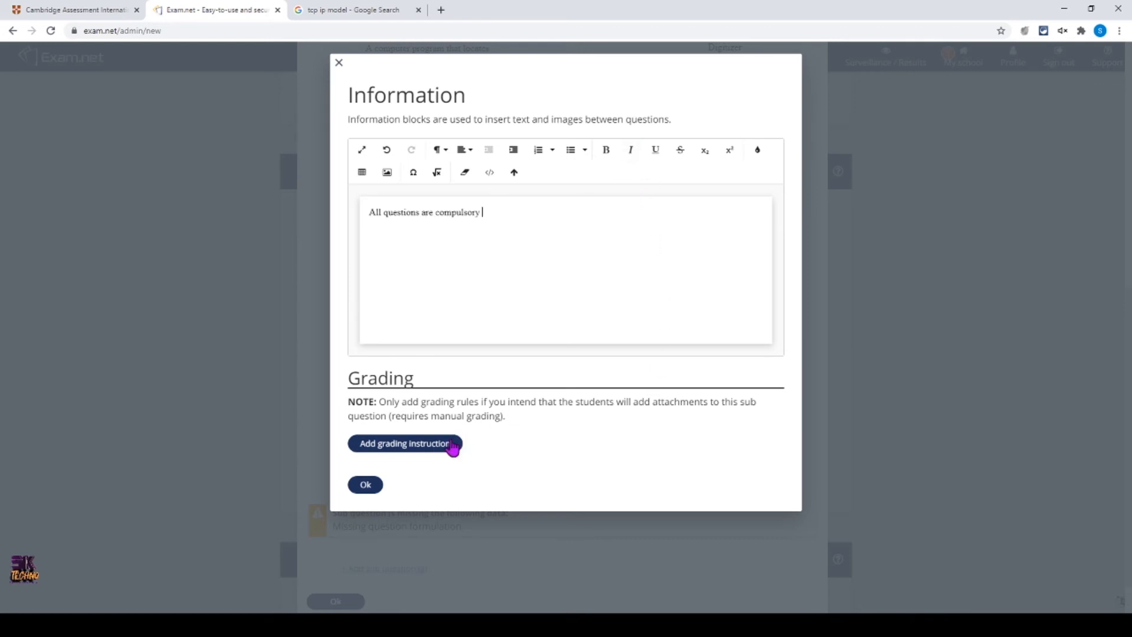
{"action": "left_click", "coordinate": [368, 485]}
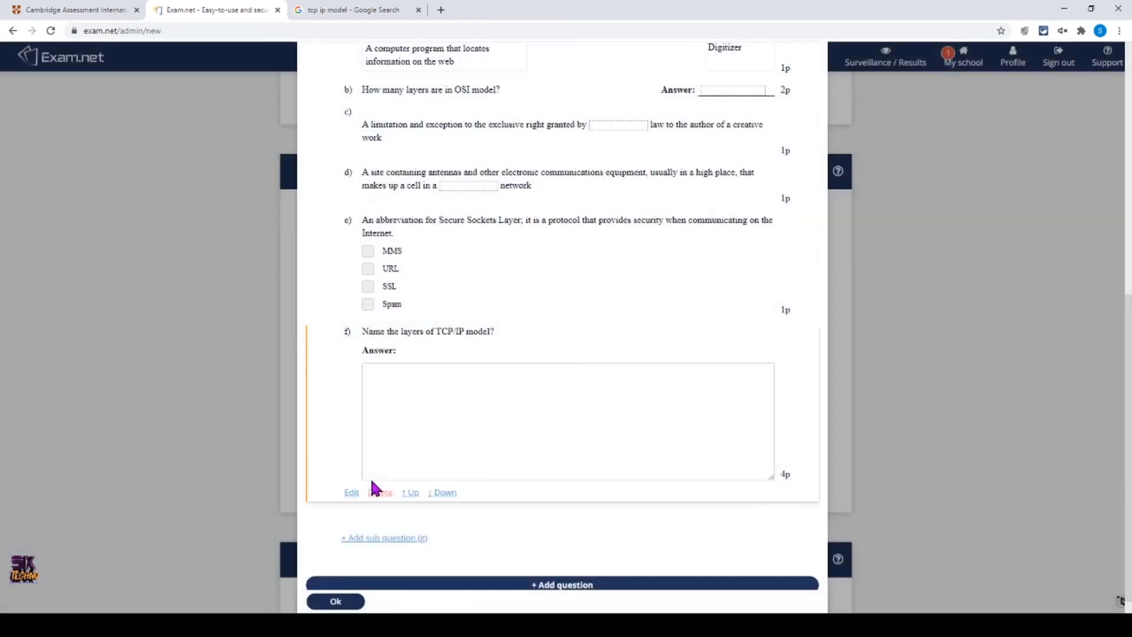
Step: Move the "All questions are compulsory" information block up to the very beginning of question 1, above sub question a
{"action": "scroll", "coordinate": [572, 448], "scroll_direction": "down", "scroll_amount": 1}
{"action": "scroll", "coordinate": [564, 478], "scroll_direction": "up", "scroll_amount": 5}
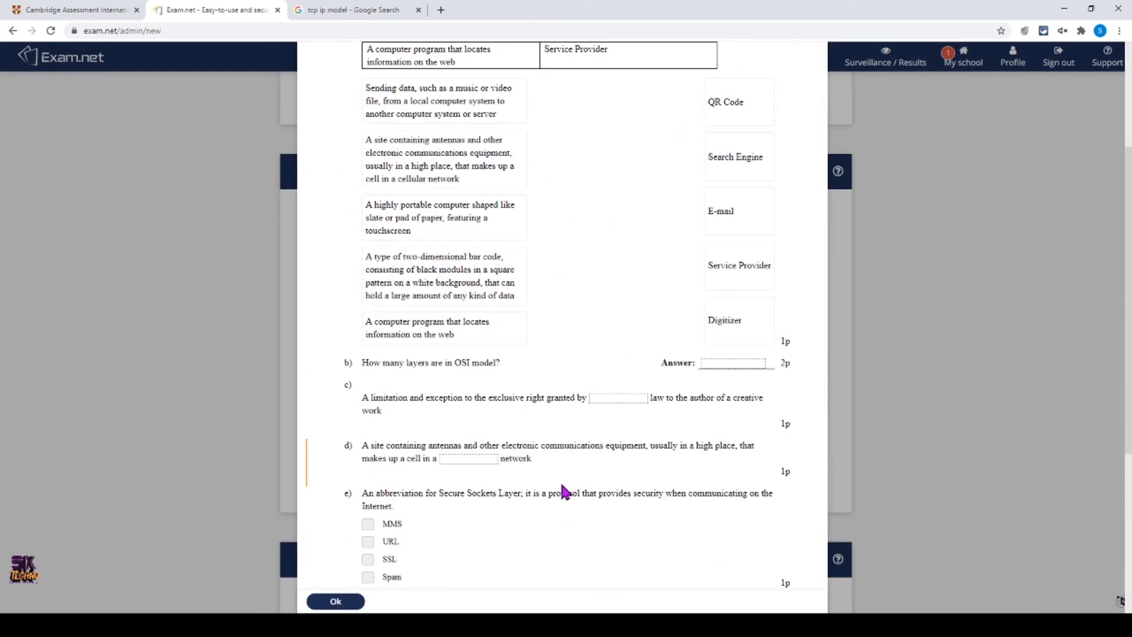
{"action": "scroll", "coordinate": [560, 488], "scroll_direction": "down", "scroll_amount": 5}
{"action": "scroll", "coordinate": [552, 493], "scroll_direction": "up", "scroll_amount": 8}
{"action": "scroll", "coordinate": [555, 493], "scroll_direction": "down", "scroll_amount": 5}
{"action": "scroll", "coordinate": [555, 494], "scroll_direction": "down", "scroll_amount": 3}
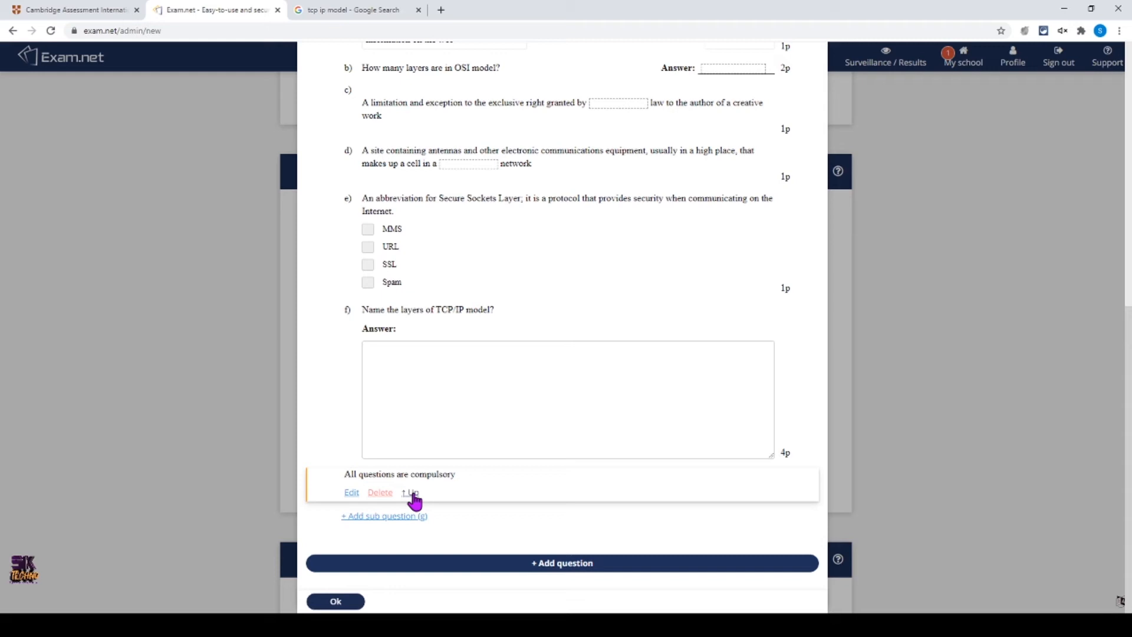
{"action": "left_click", "coordinate": [413, 494]}
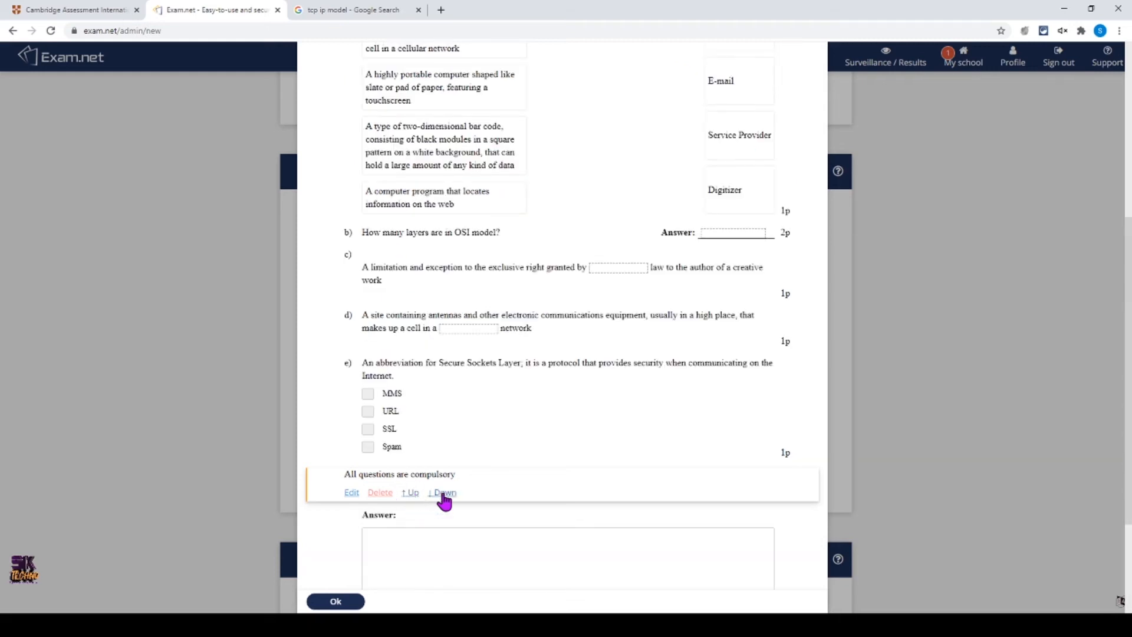
{"action": "left_click", "coordinate": [412, 493]}
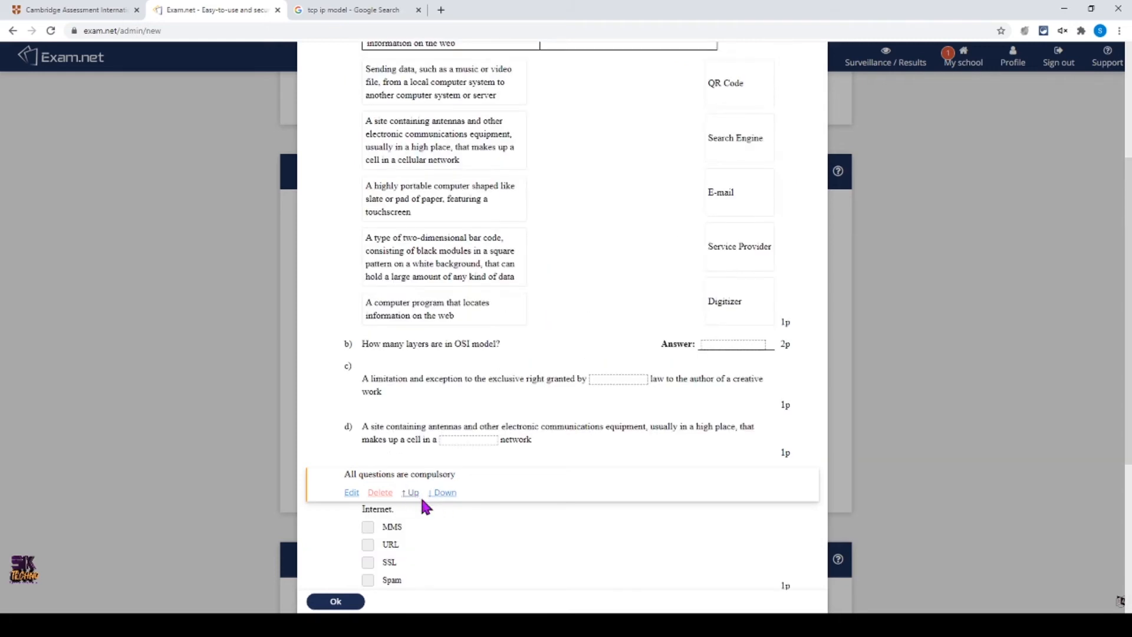
{"action": "left_click", "coordinate": [413, 494]}
{"action": "left_click", "coordinate": [412, 494]}
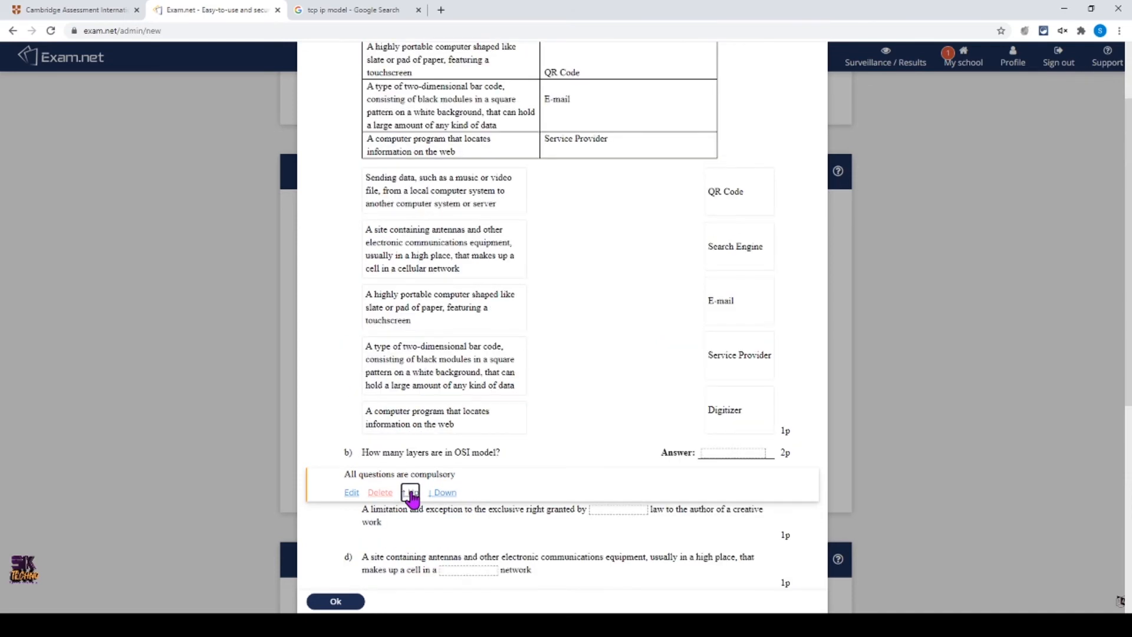
{"action": "left_click", "coordinate": [413, 494]}
{"action": "left_click", "coordinate": [413, 494]}
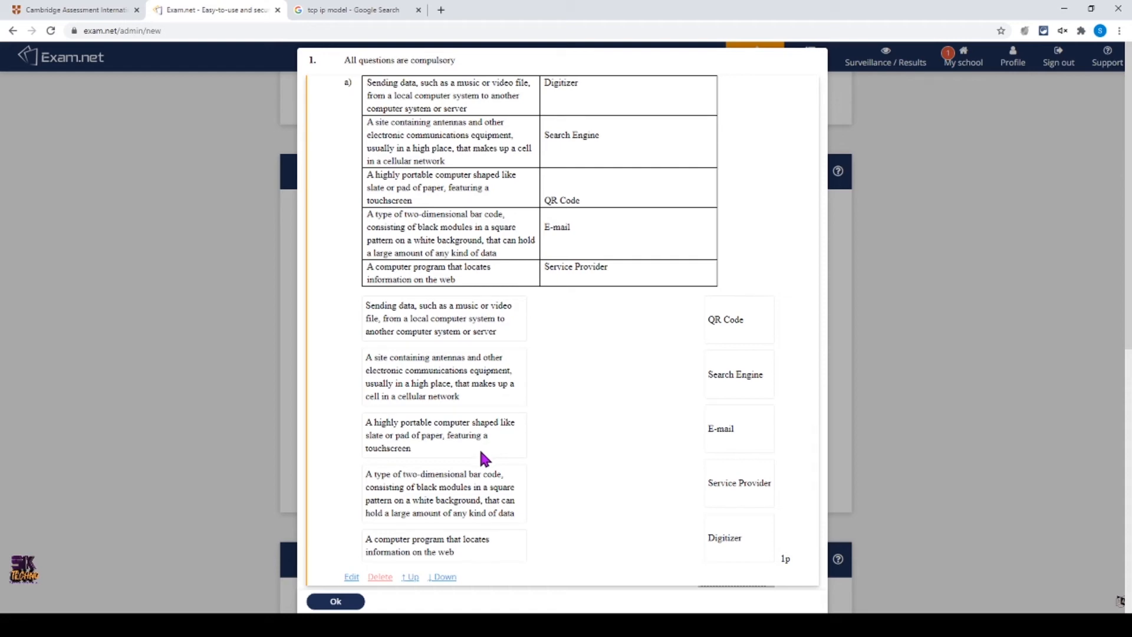
Step: Confirm the completed auto-marked questions and turn on randomizing the order of the questions
{"action": "scroll", "coordinate": [483, 459], "scroll_direction": "down", "scroll_amount": 8}
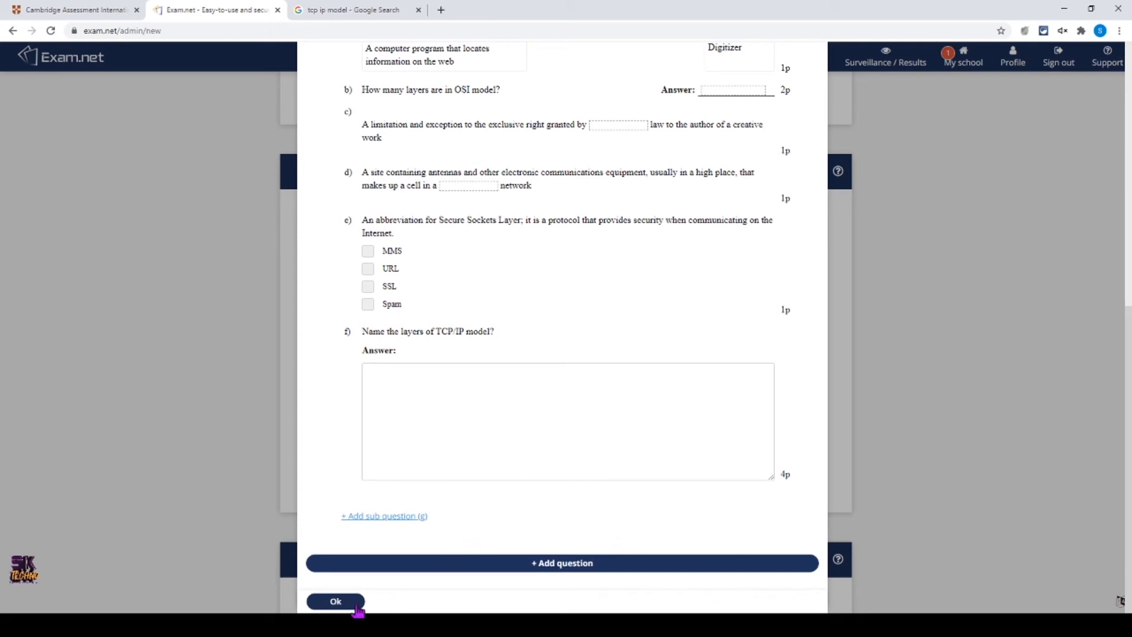
{"action": "left_click", "coordinate": [337, 602]}
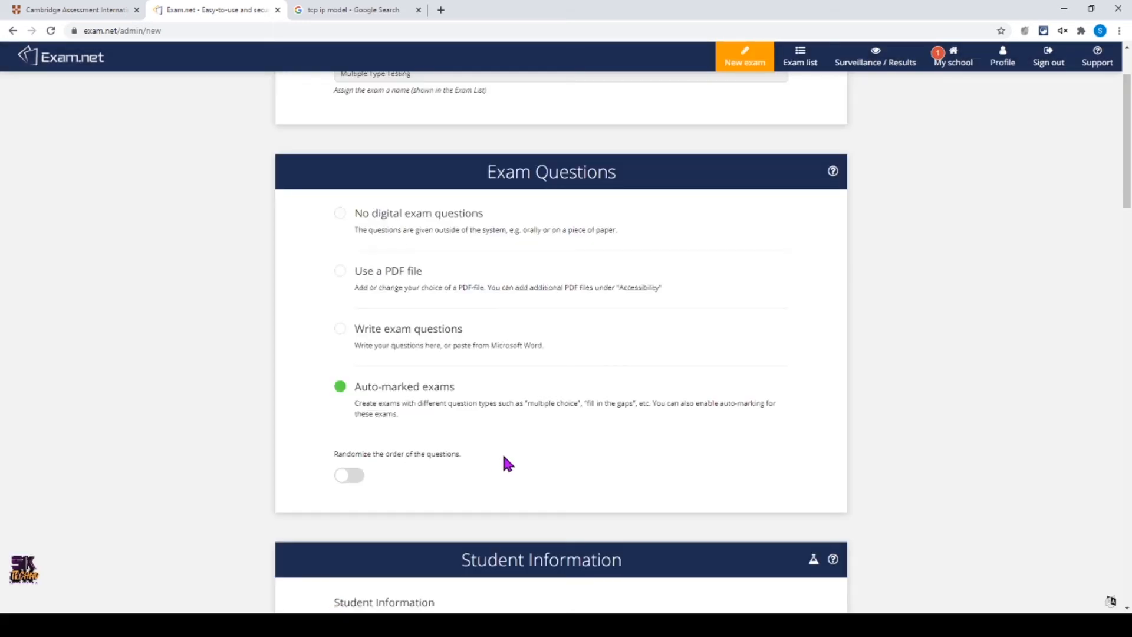
{"action": "left_click", "coordinate": [360, 476]}
Step: Examine the exam's student information fields, the anonymize option and the student workspace settings
{"action": "scroll", "coordinate": [508, 466], "scroll_direction": "down", "scroll_amount": 5}
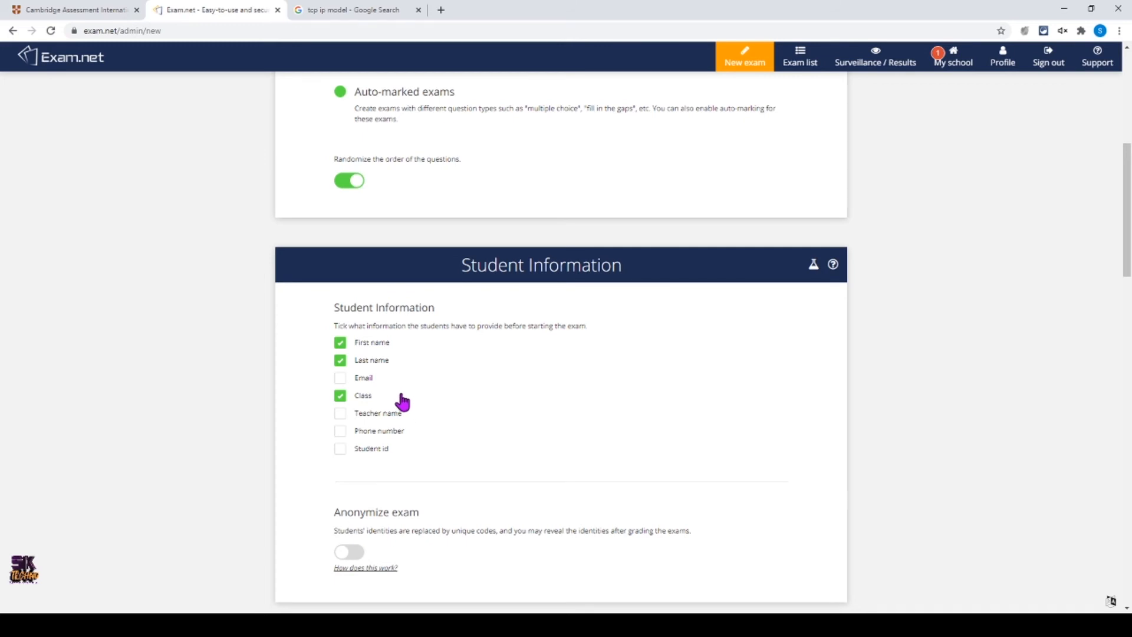
{"action": "scroll", "coordinate": [401, 401], "scroll_direction": "down", "scroll_amount": 5}
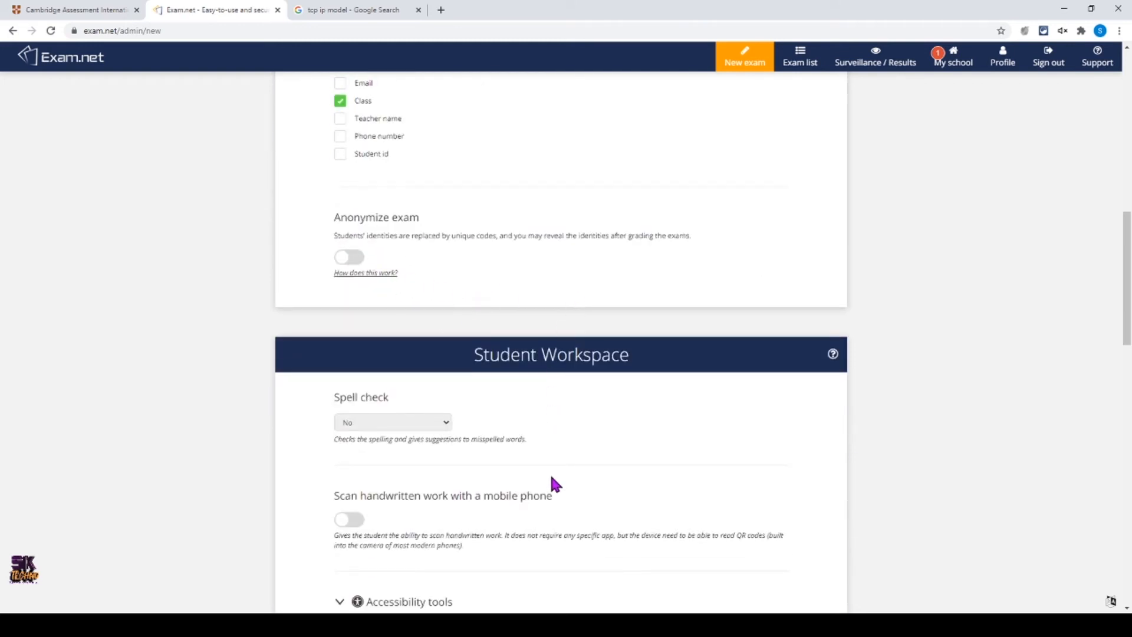
{"action": "scroll", "coordinate": [551, 478], "scroll_direction": "down", "scroll_amount": 2}
{"action": "scroll", "coordinate": [553, 480], "scroll_direction": "down", "scroll_amount": 2}
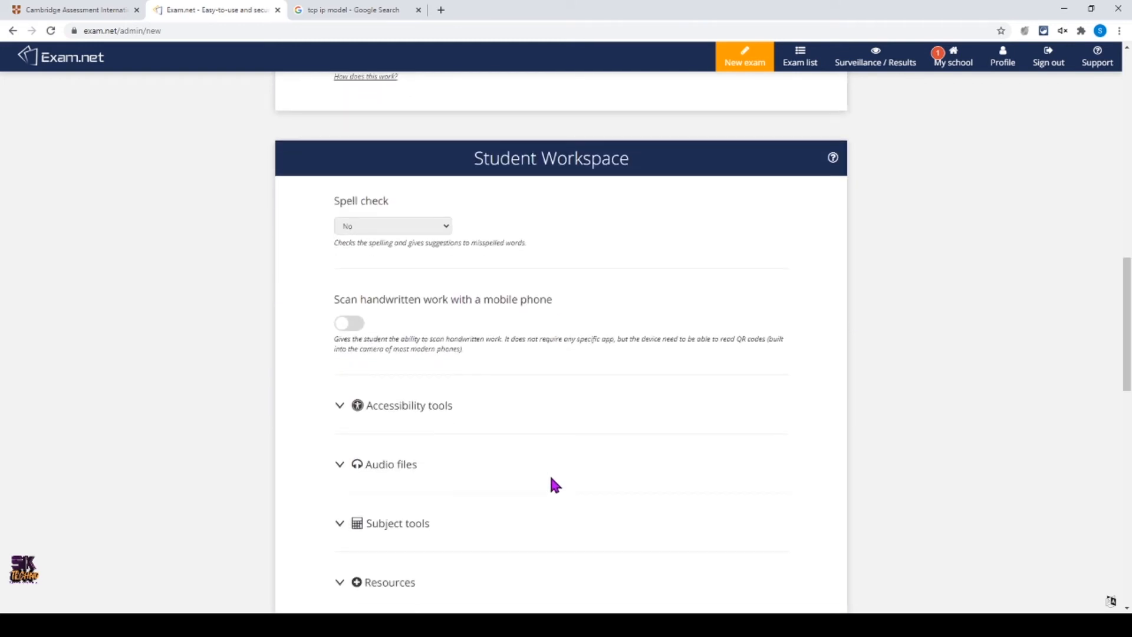
{"action": "scroll", "coordinate": [553, 481], "scroll_direction": "up", "scroll_amount": 8}
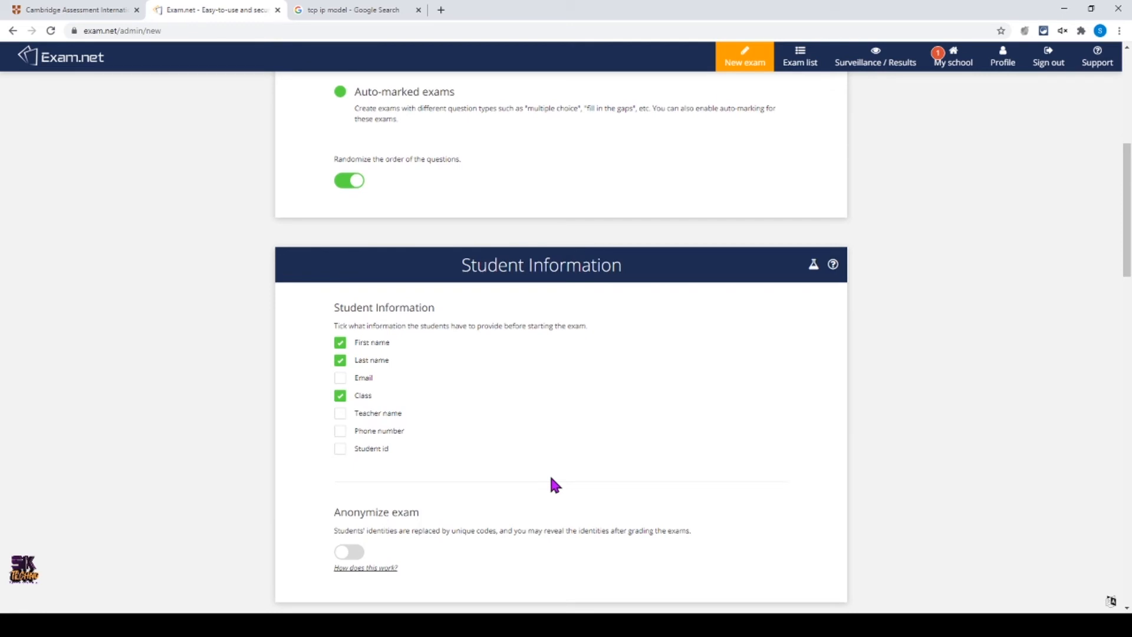
{"action": "scroll", "coordinate": [554, 485], "scroll_direction": "down", "scroll_amount": 2}
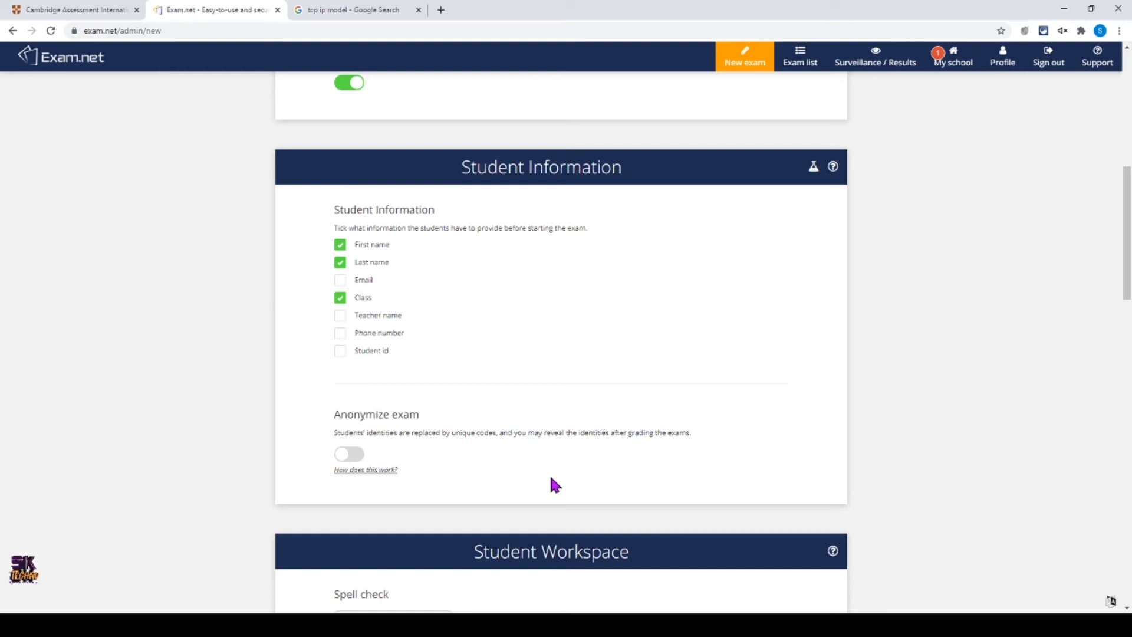
{"action": "scroll", "coordinate": [553, 480], "scroll_direction": "down", "scroll_amount": 4}
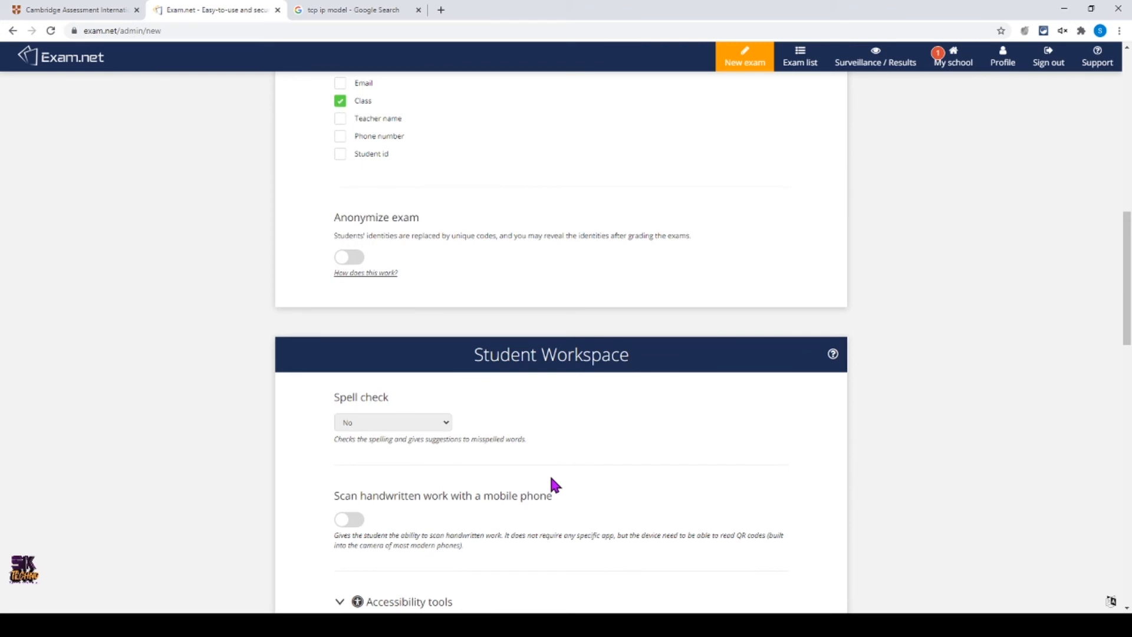
{"action": "scroll", "coordinate": [551, 477], "scroll_direction": "down", "scroll_amount": 2}
{"action": "scroll", "coordinate": [554, 485], "scroll_direction": "up", "scroll_amount": 8}
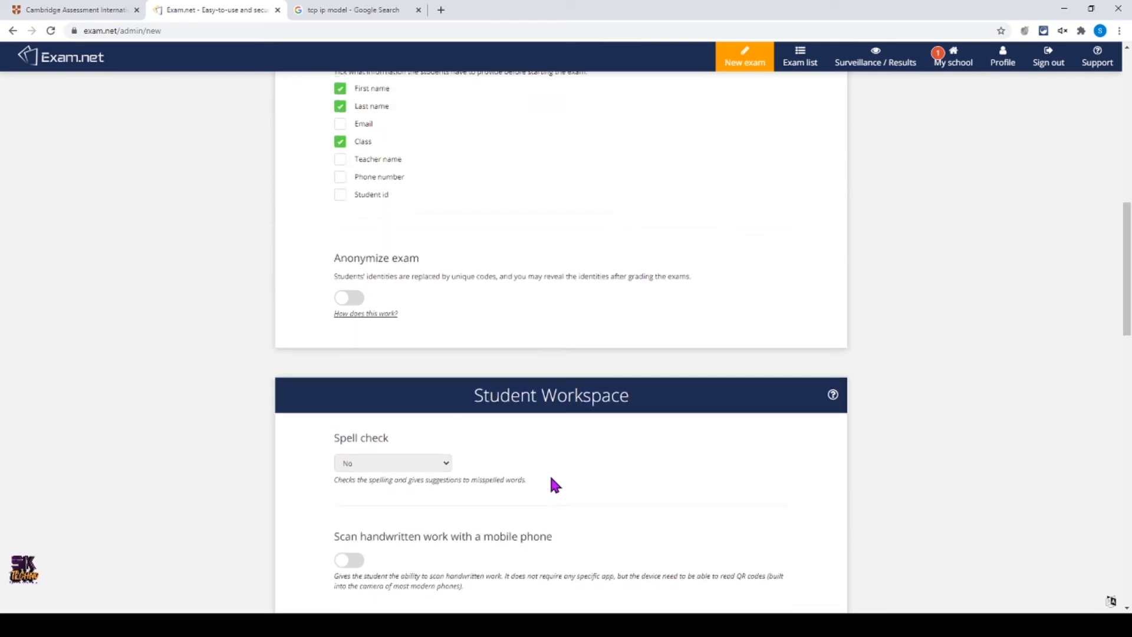
{"action": "scroll", "coordinate": [552, 479], "scroll_direction": "up", "scroll_amount": 2}
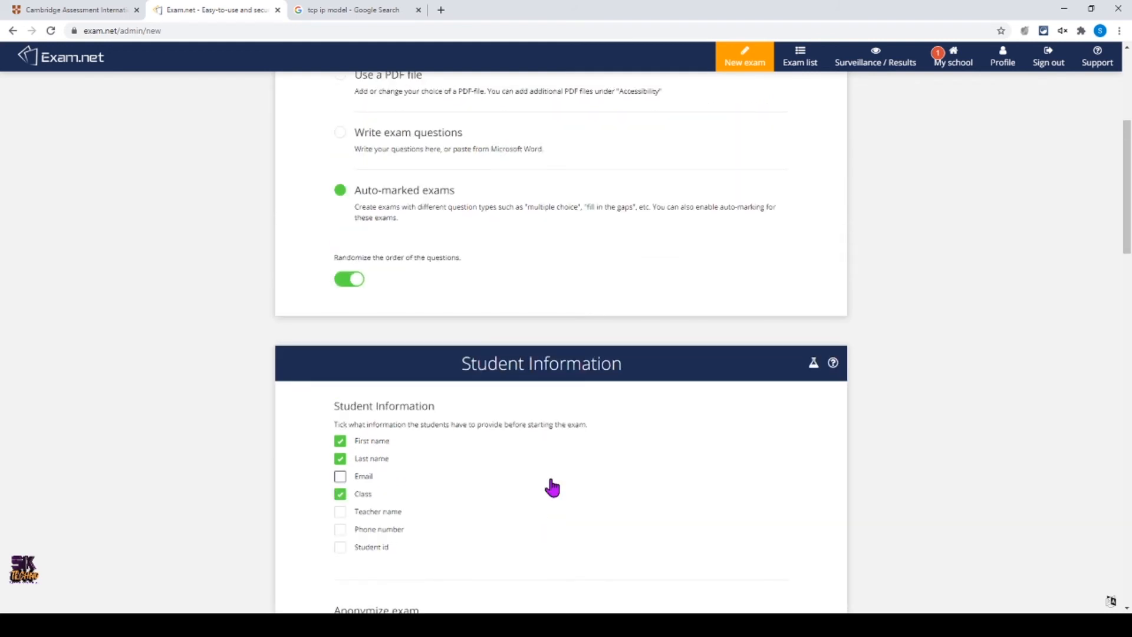
{"action": "scroll", "coordinate": [551, 487], "scroll_direction": "down", "scroll_amount": 6}
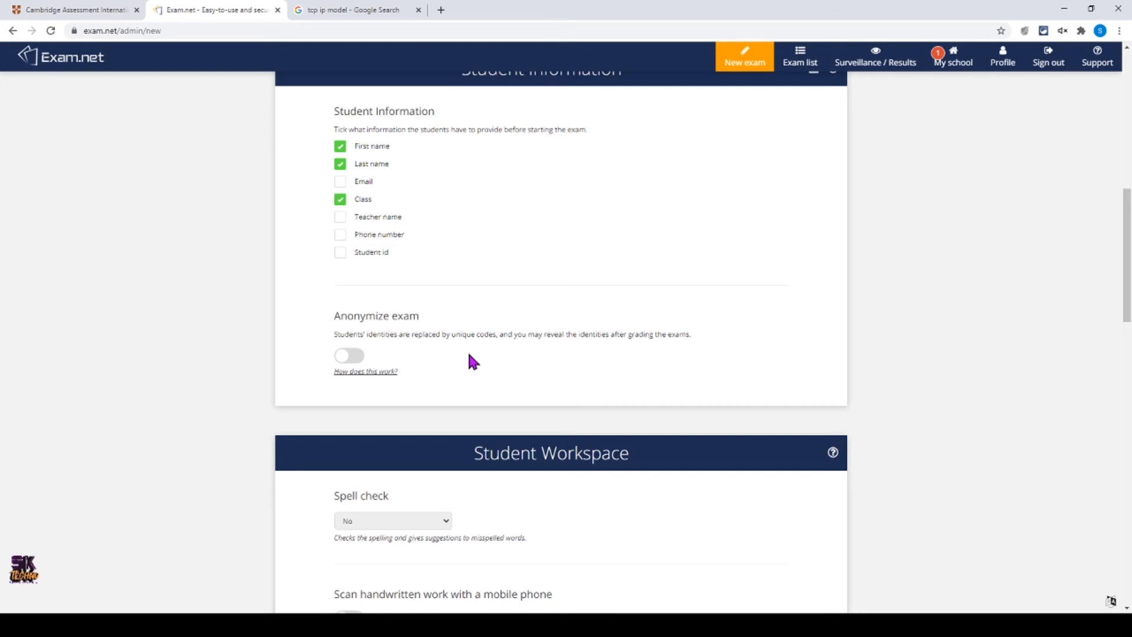
{"action": "scroll", "coordinate": [462, 366], "scroll_direction": "down", "scroll_amount": 3}
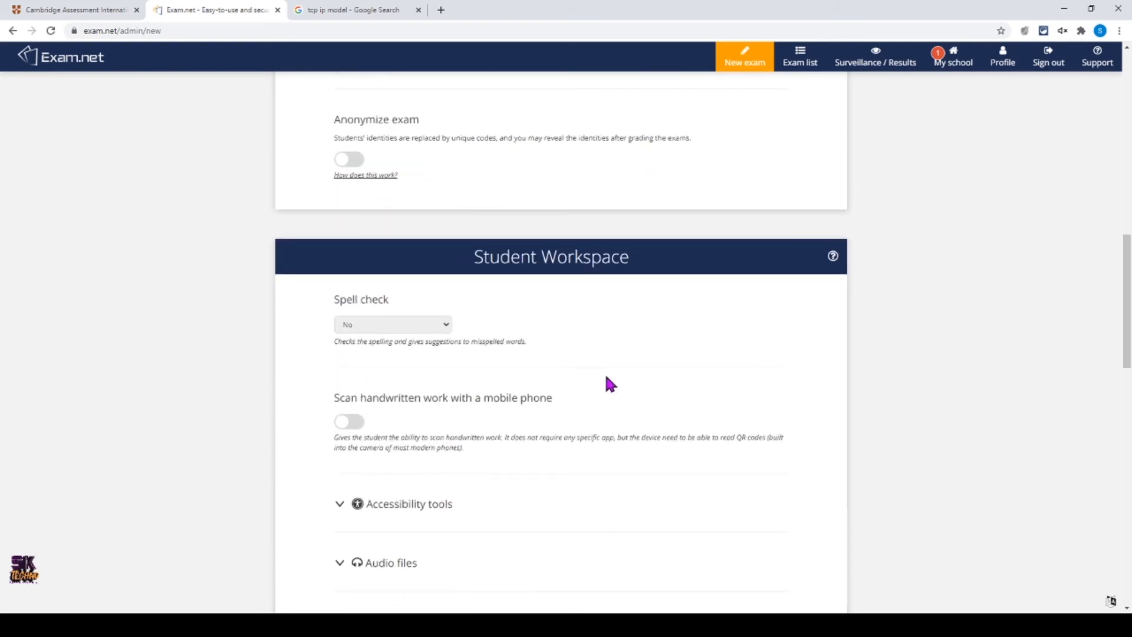
Step: Examine the accessibility tools and audio file options available in the exam's student workspace settings
{"action": "scroll", "coordinate": [608, 380], "scroll_direction": "down", "scroll_amount": 2}
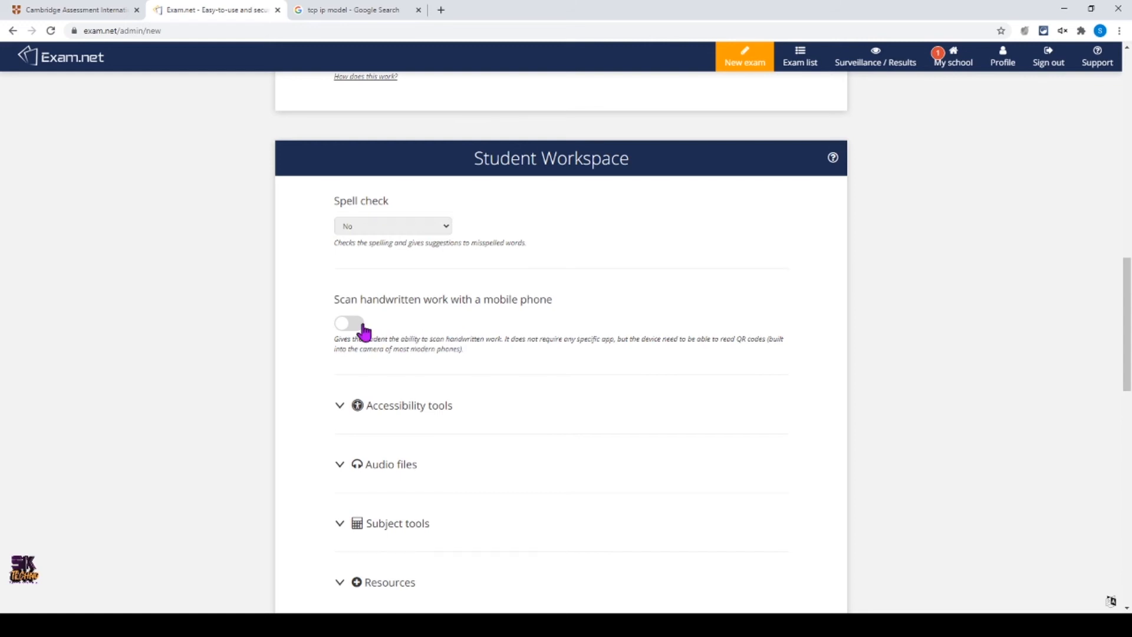
{"action": "left_click", "coordinate": [339, 407]}
{"action": "scroll", "coordinate": [538, 393], "scroll_direction": "down", "scroll_amount": 5}
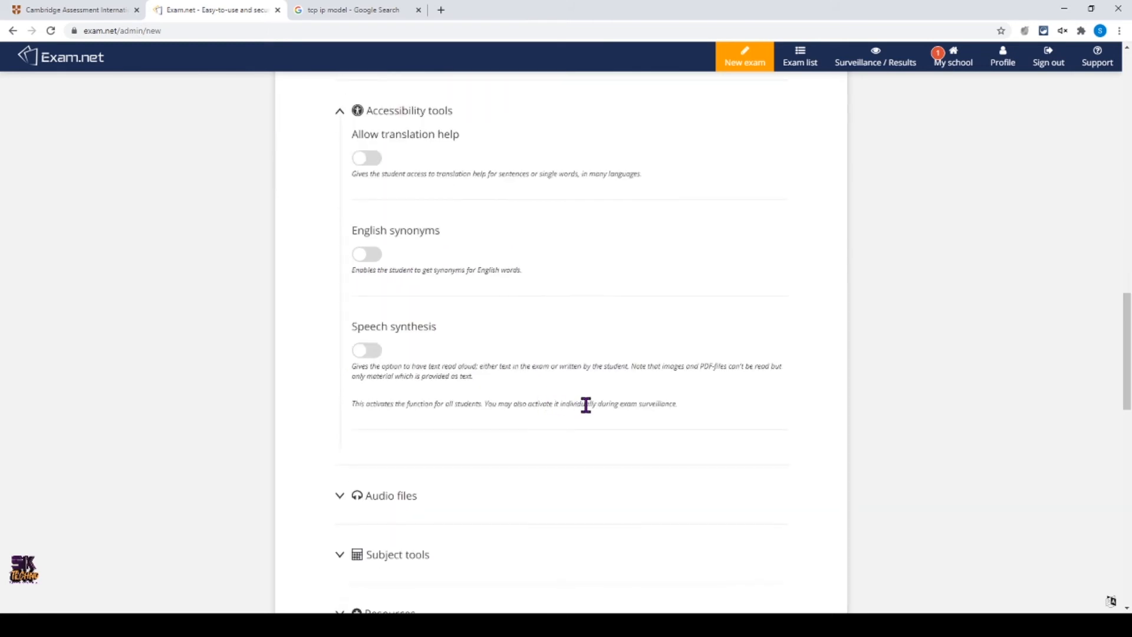
{"action": "scroll", "coordinate": [586, 404], "scroll_direction": "up", "scroll_amount": 2}
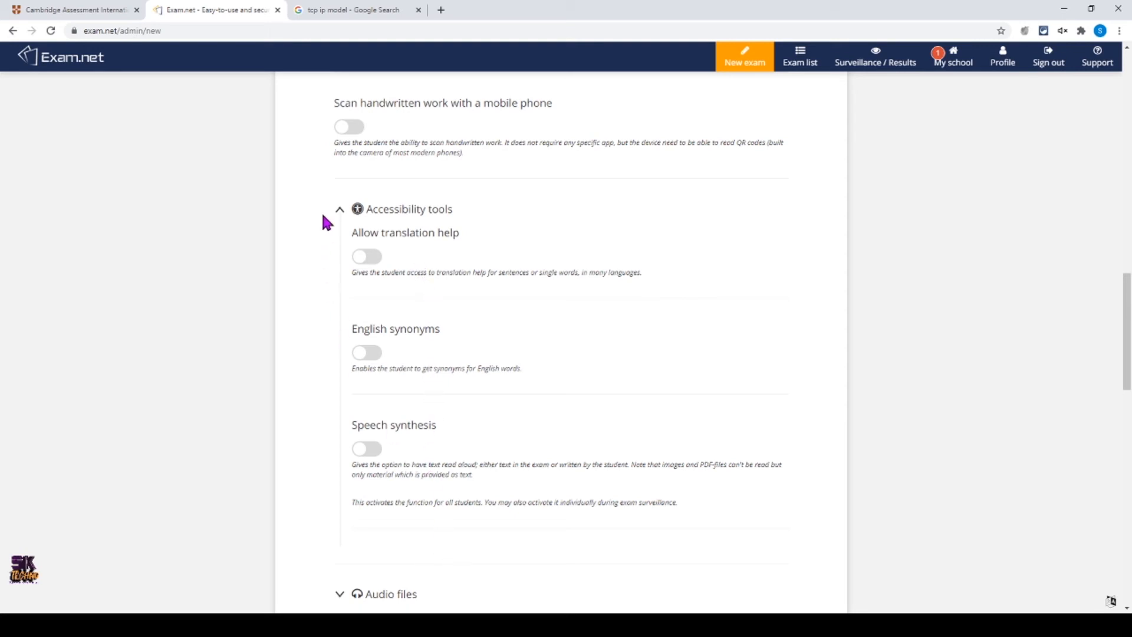
{"action": "left_click", "coordinate": [341, 214]}
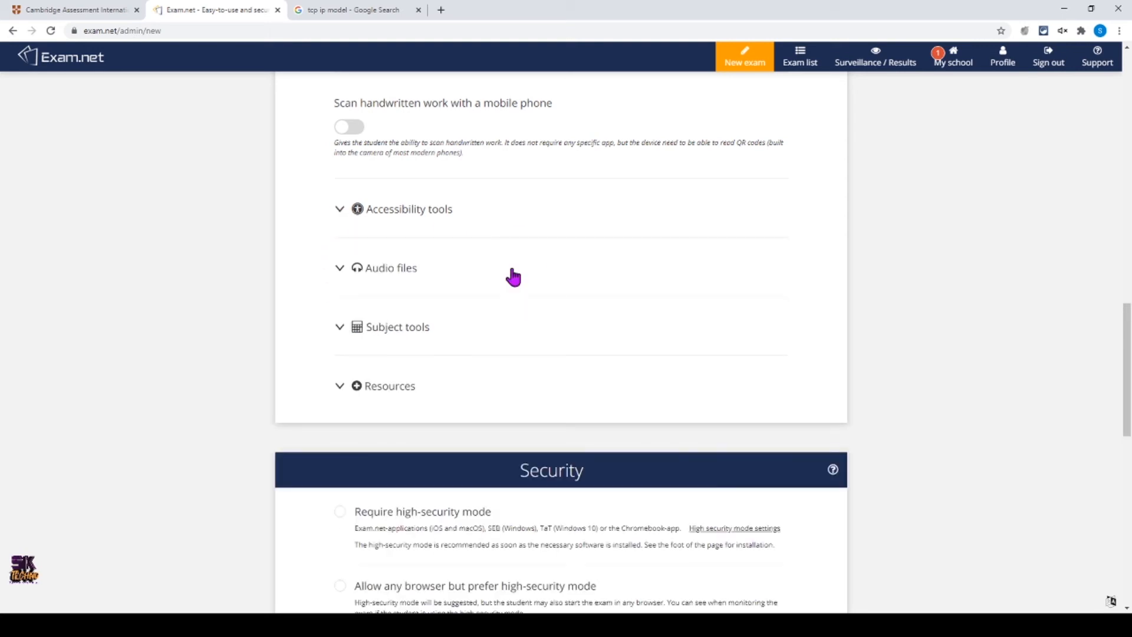
{"action": "left_click", "coordinate": [340, 270]}
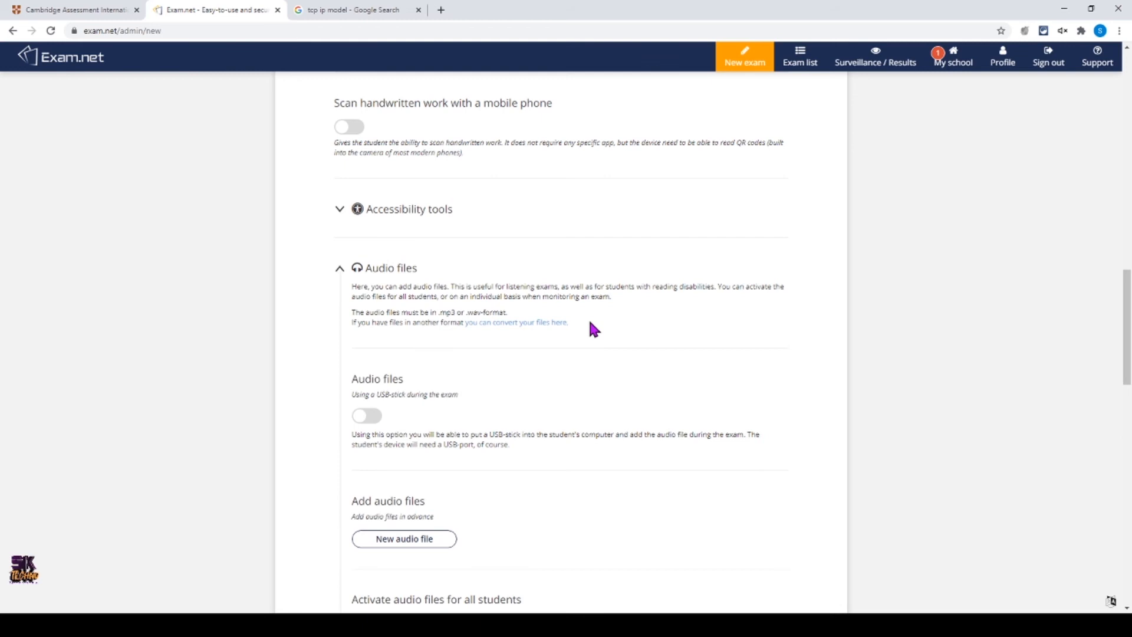
{"action": "left_click", "coordinate": [339, 270]}
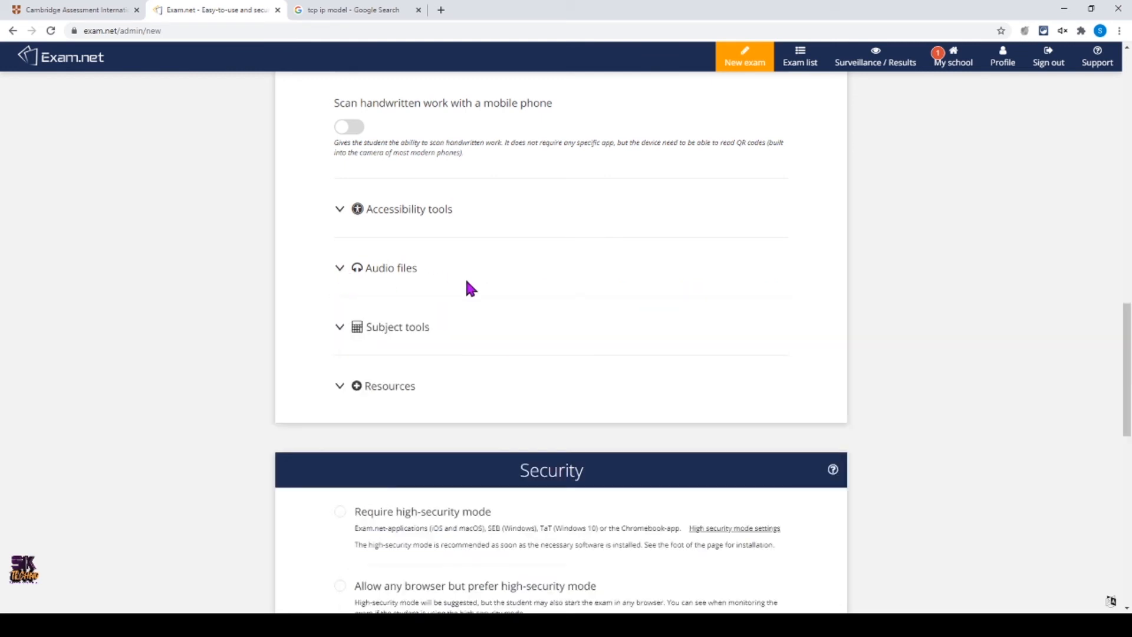
Step: Examine the subject tools and the additional document and external resource options for the student workspace
{"action": "left_click", "coordinate": [340, 329]}
{"action": "scroll", "coordinate": [483, 348], "scroll_direction": "down", "scroll_amount": 3}
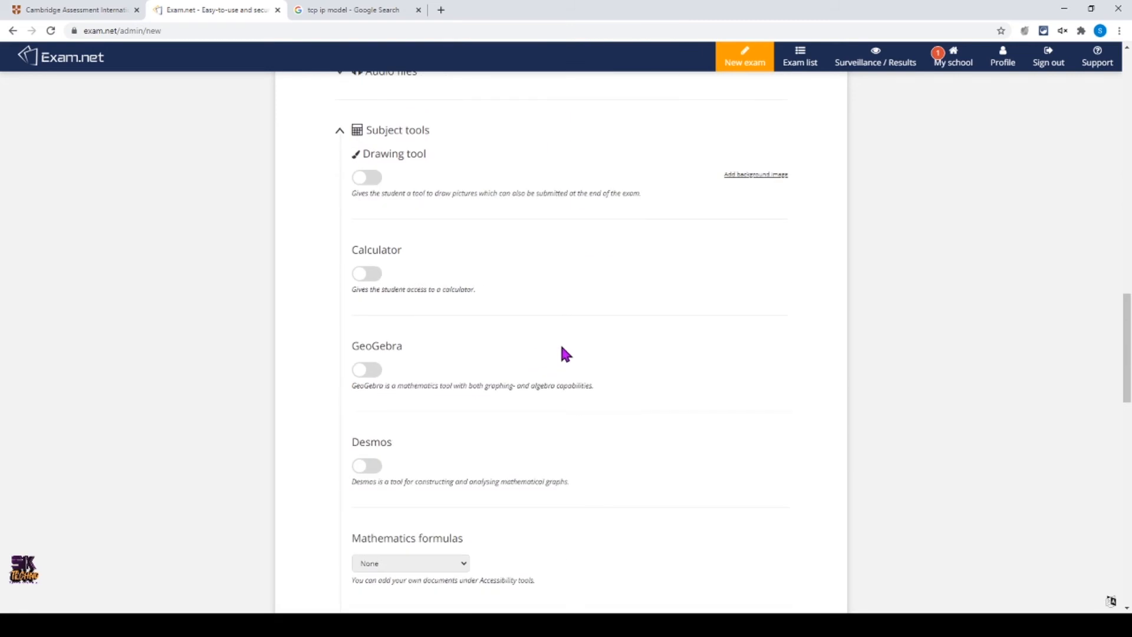
{"action": "scroll", "coordinate": [593, 434], "scroll_direction": "down", "scroll_amount": 3}
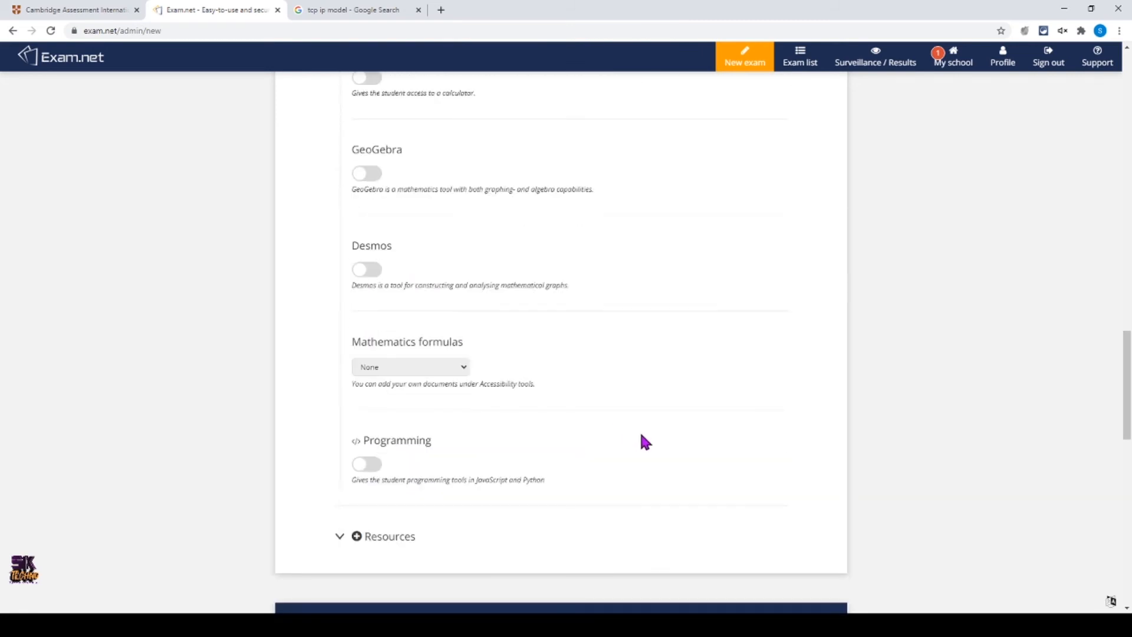
{"action": "scroll", "coordinate": [645, 441], "scroll_direction": "up", "scroll_amount": 6}
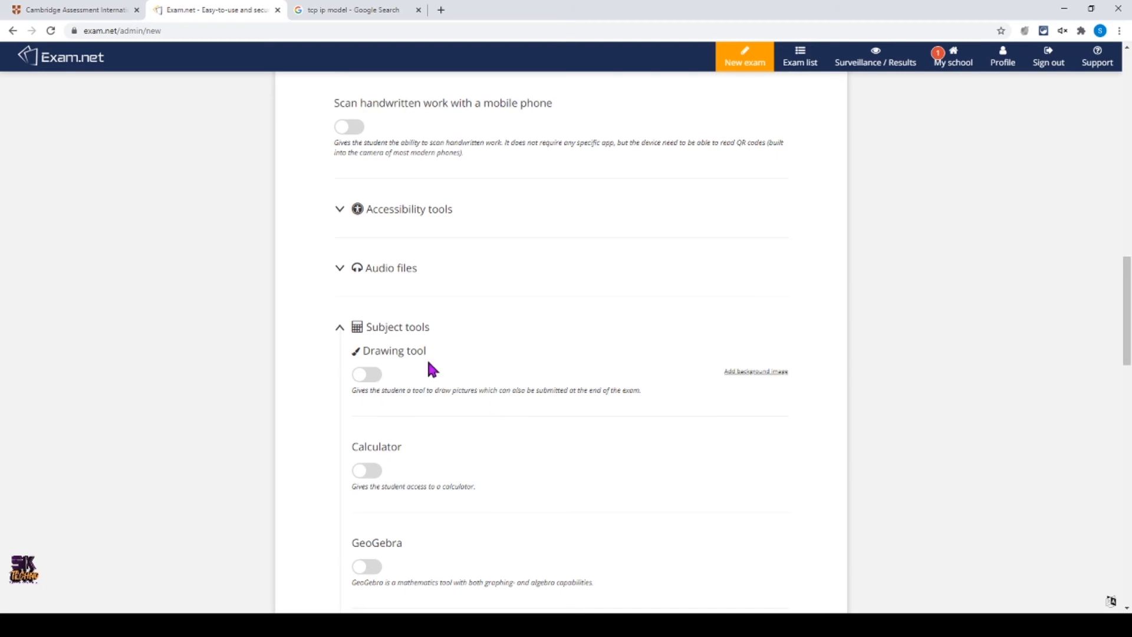
{"action": "left_click", "coordinate": [339, 327]}
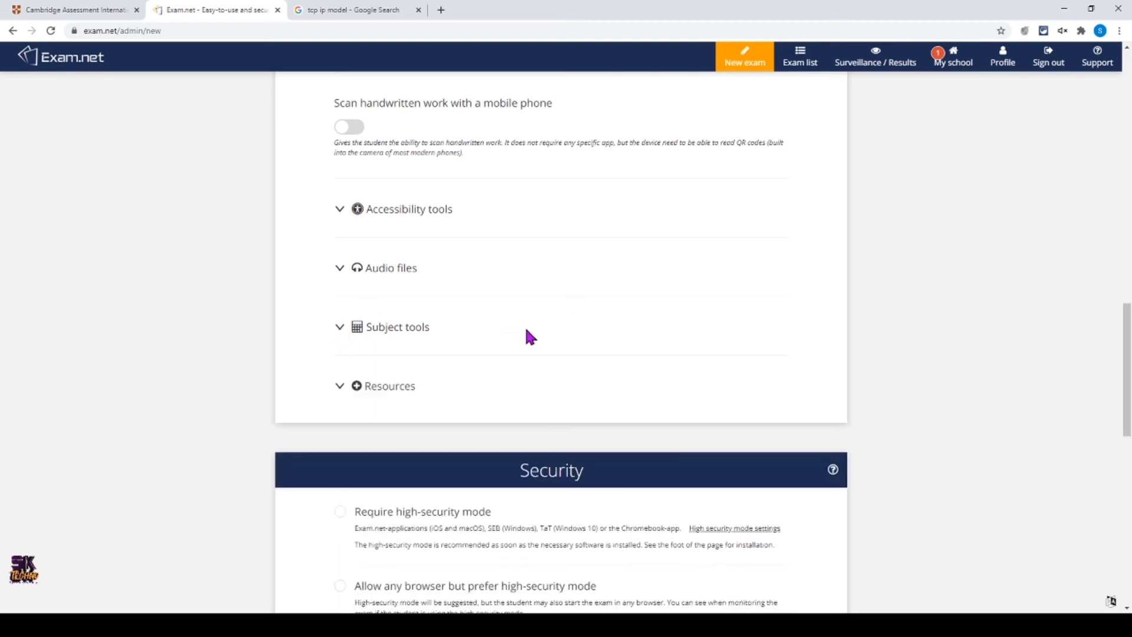
{"action": "left_click", "coordinate": [340, 390]}
{"action": "scroll", "coordinate": [535, 365], "scroll_direction": "down", "scroll_amount": 5}
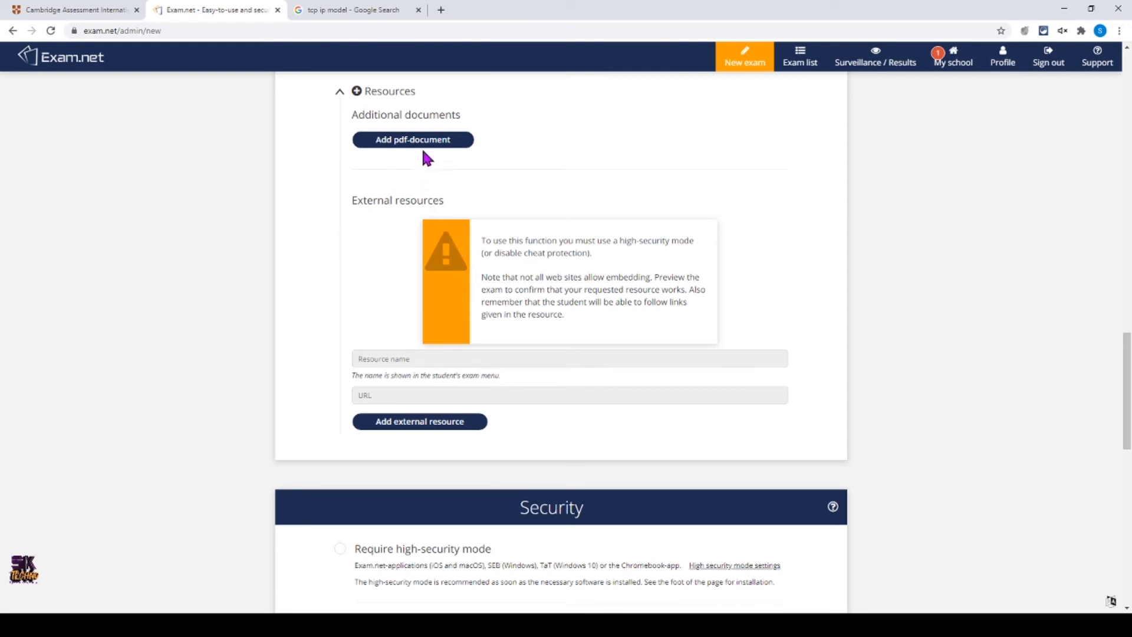
{"action": "left_click", "coordinate": [337, 94]}
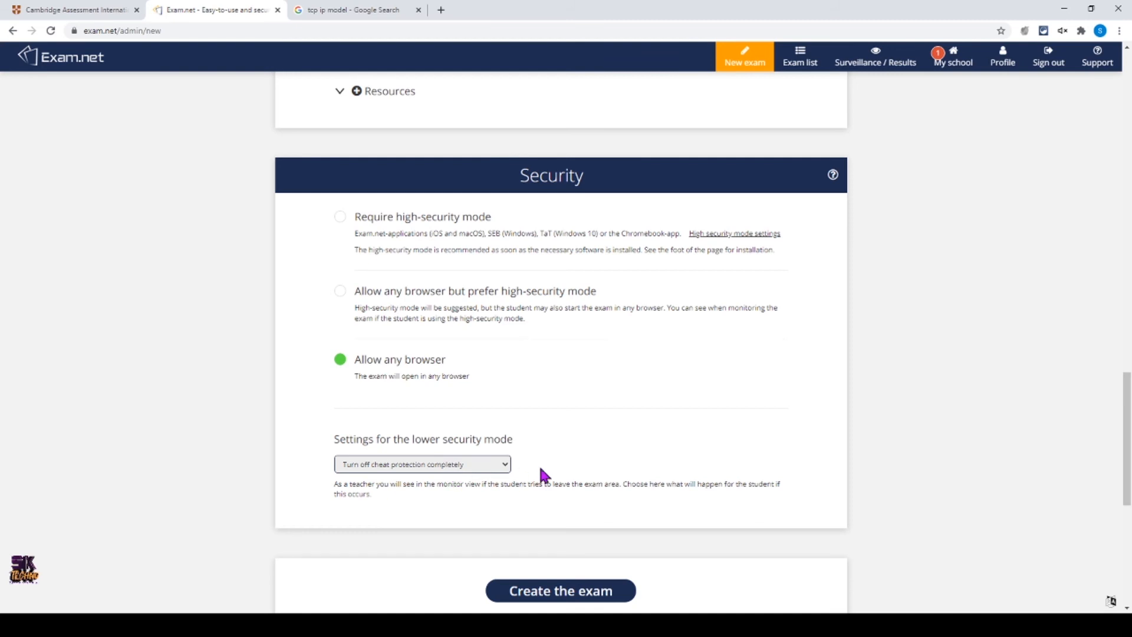
Step: Create the "Multiple Type Testing" exam and begin previewing it as a student
{"action": "scroll", "coordinate": [538, 470], "scroll_direction": "down", "scroll_amount": 3}
{"action": "left_click", "coordinate": [570, 406]}
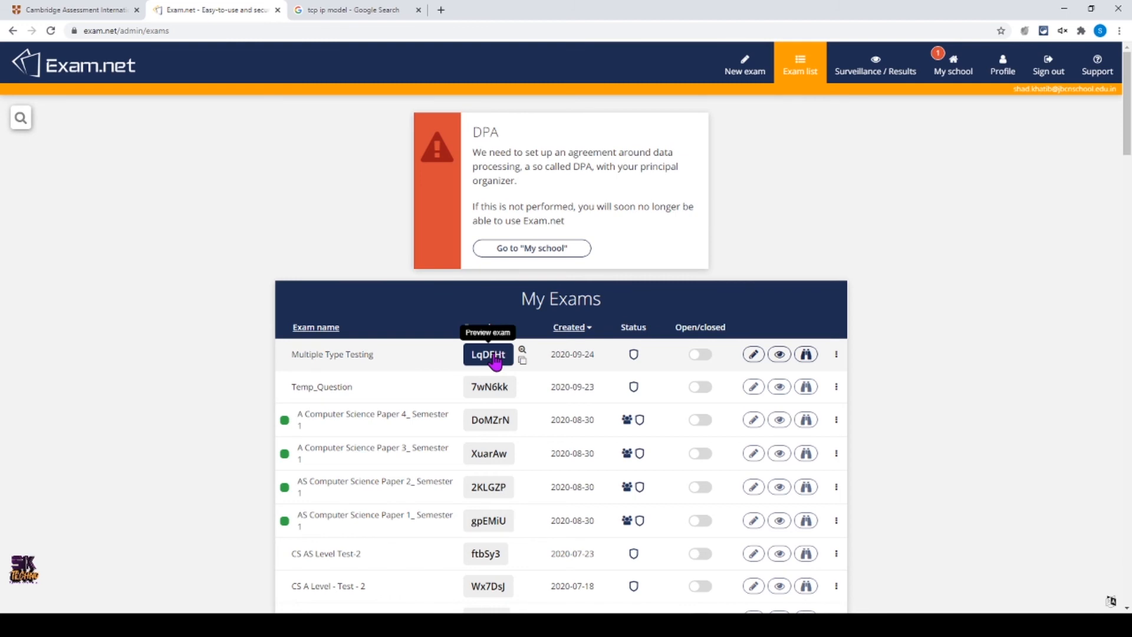
{"action": "left_click", "coordinate": [495, 356]}
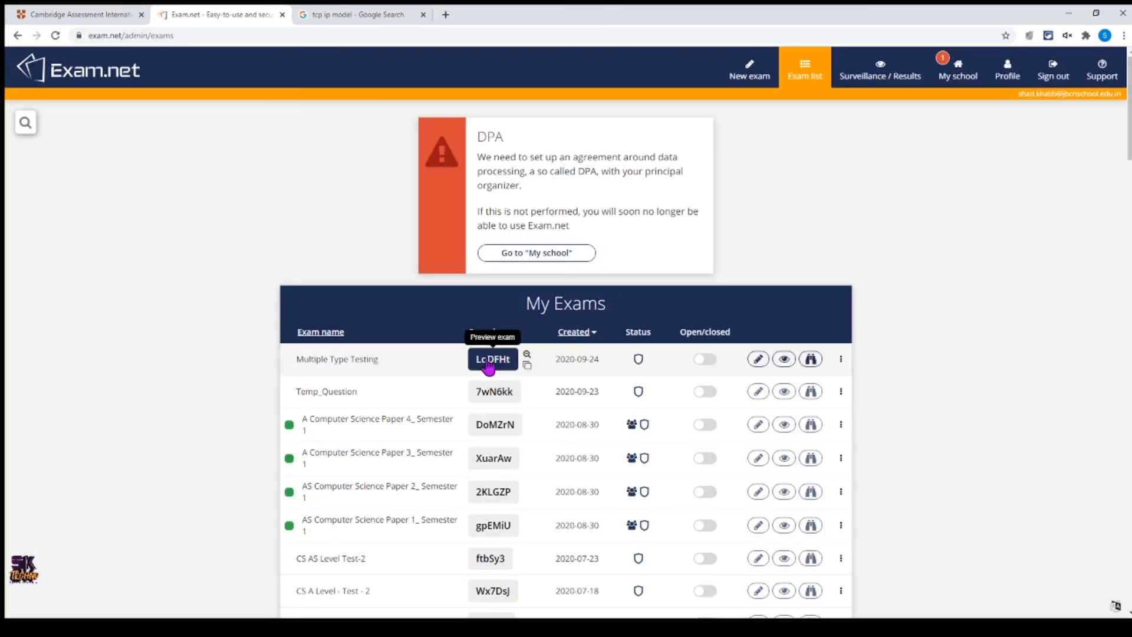
{"action": "left_click", "coordinate": [488, 364]}
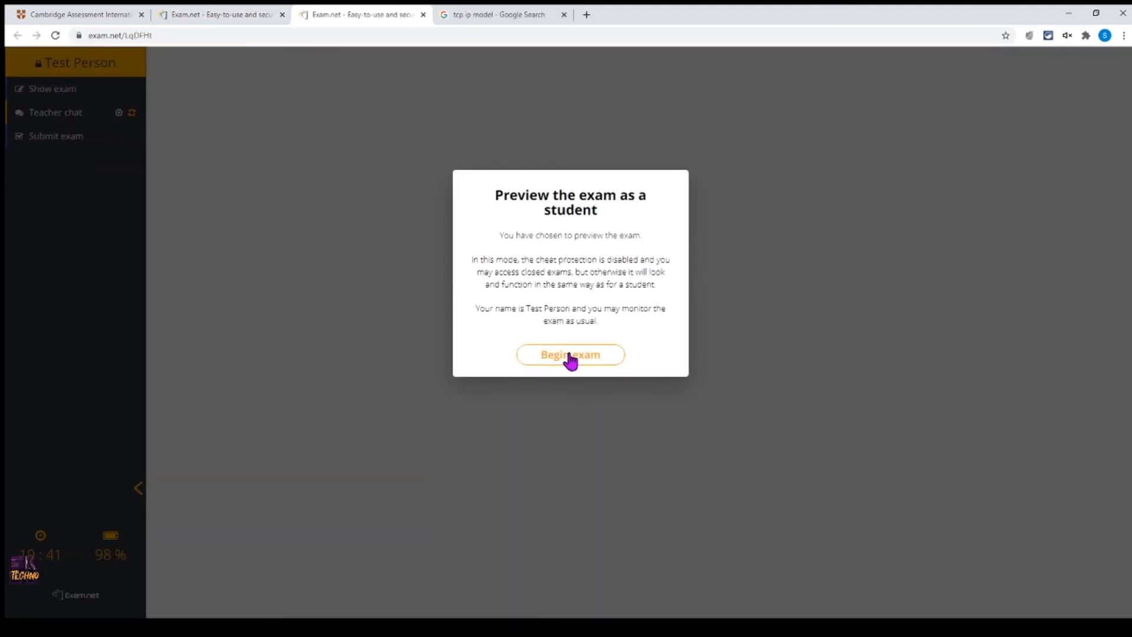
{"action": "left_click", "coordinate": [569, 356]}
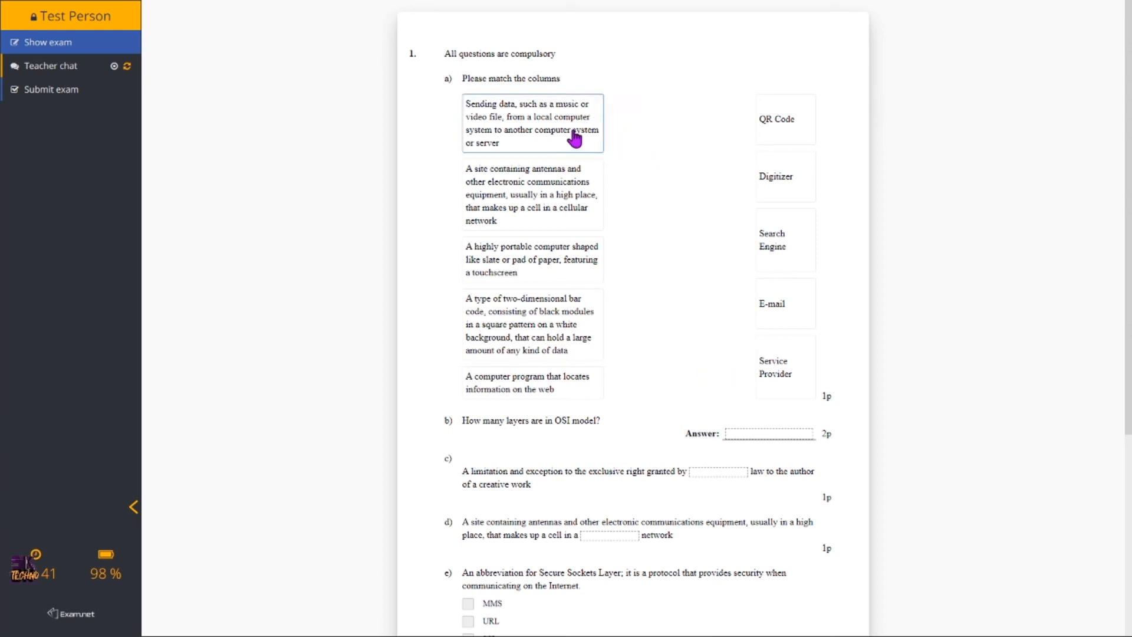
Step: In sub question a, match the five descriptions in order to E-mail, QR Code, Service Provider, Digitizer and Search Engine
{"action": "mouse_move", "coordinate": [574, 139]}
{"action": "left_mouse_down"}
{"action": "mouse_move", "coordinate": [649, 171]}
{"action": "mouse_move", "coordinate": [781, 324]}
{"action": "mouse_move", "coordinate": [779, 310]}
{"action": "left_mouse_up"}
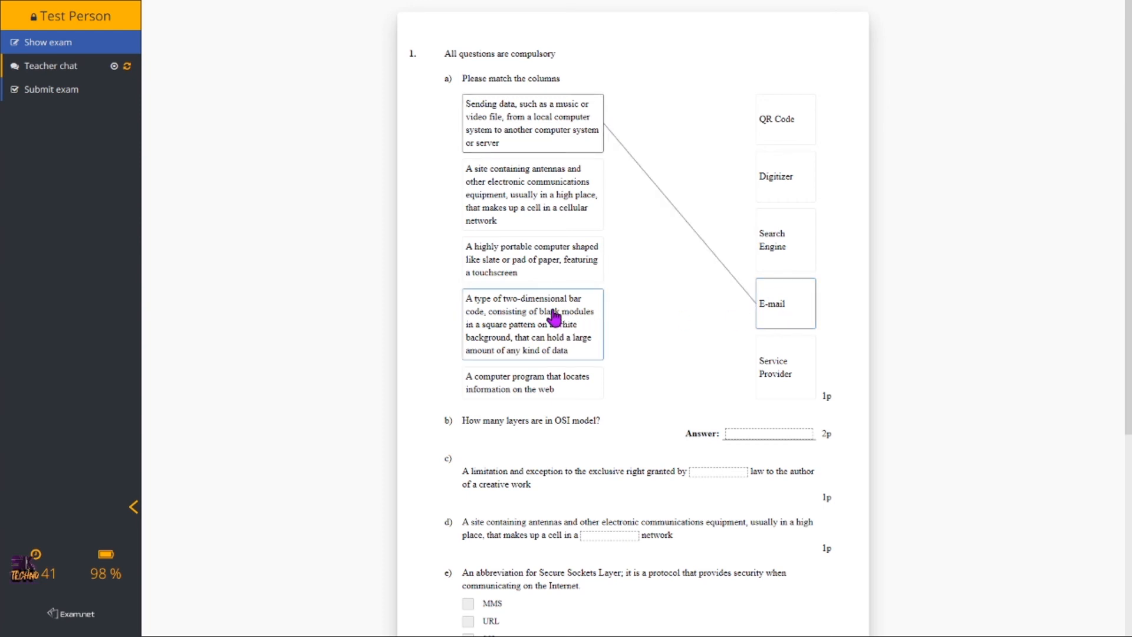
{"action": "left_click_drag", "start_coordinate": [513, 189], "coordinate": [789, 120]}
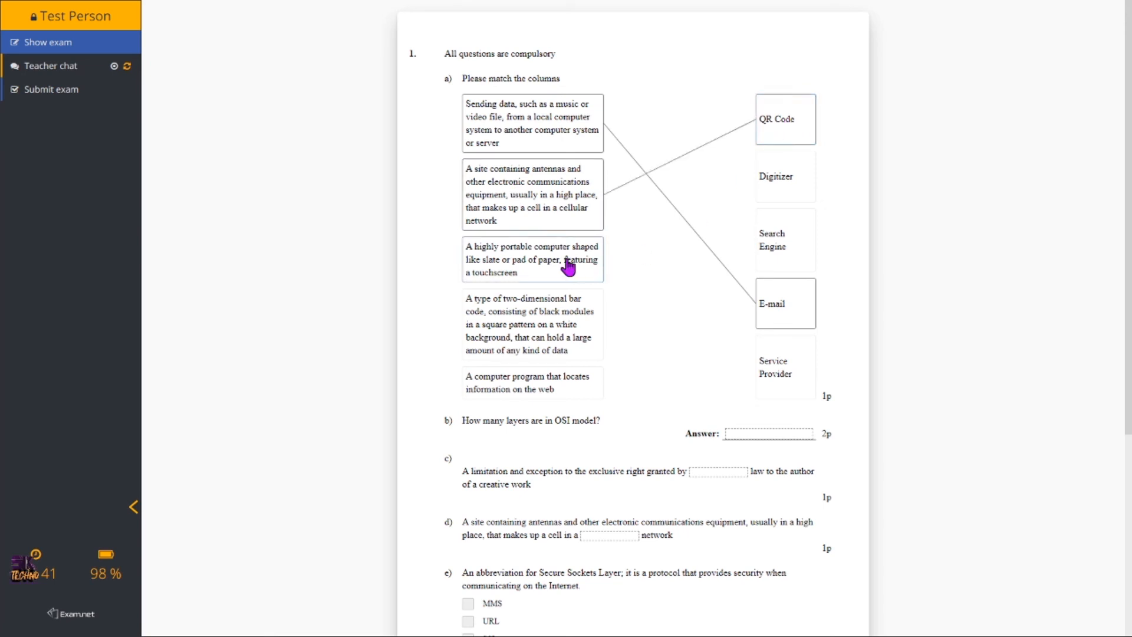
{"action": "left_click_drag", "start_coordinate": [533, 270], "coordinate": [770, 373]}
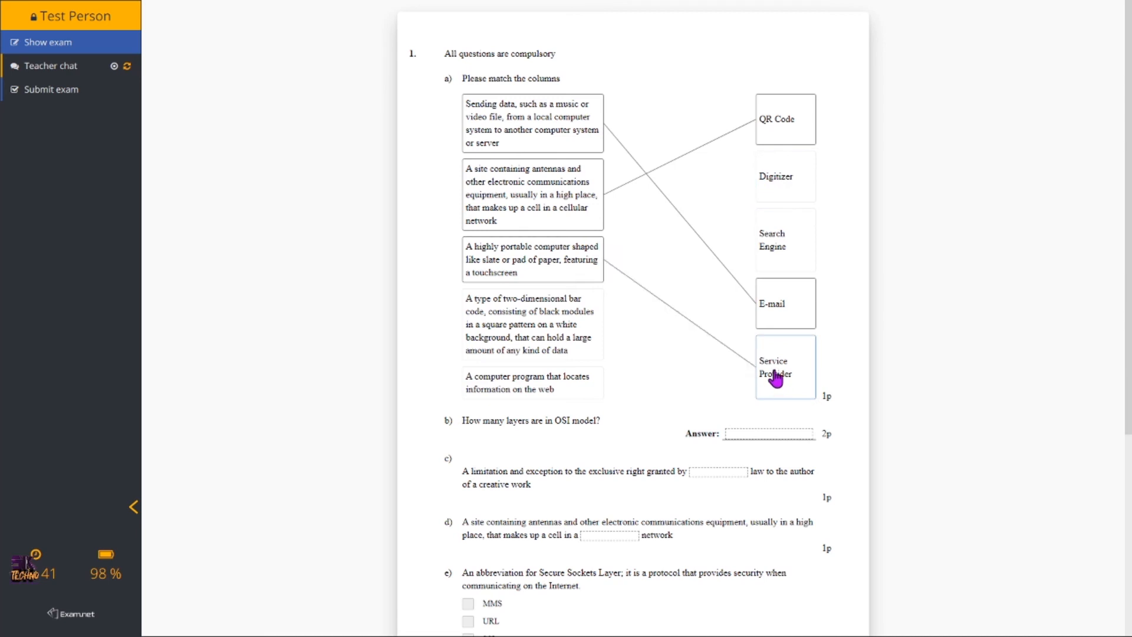
{"action": "left_click_drag", "start_coordinate": [554, 333], "coordinate": [776, 181]}
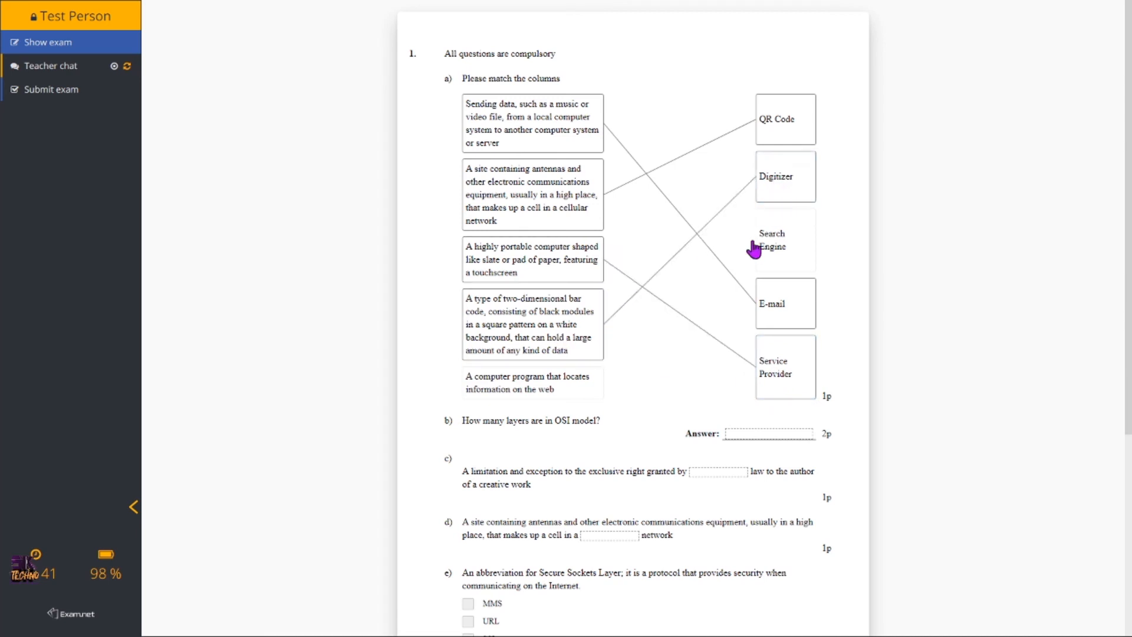
{"action": "left_click_drag", "start_coordinate": [557, 398], "coordinate": [773, 247]}
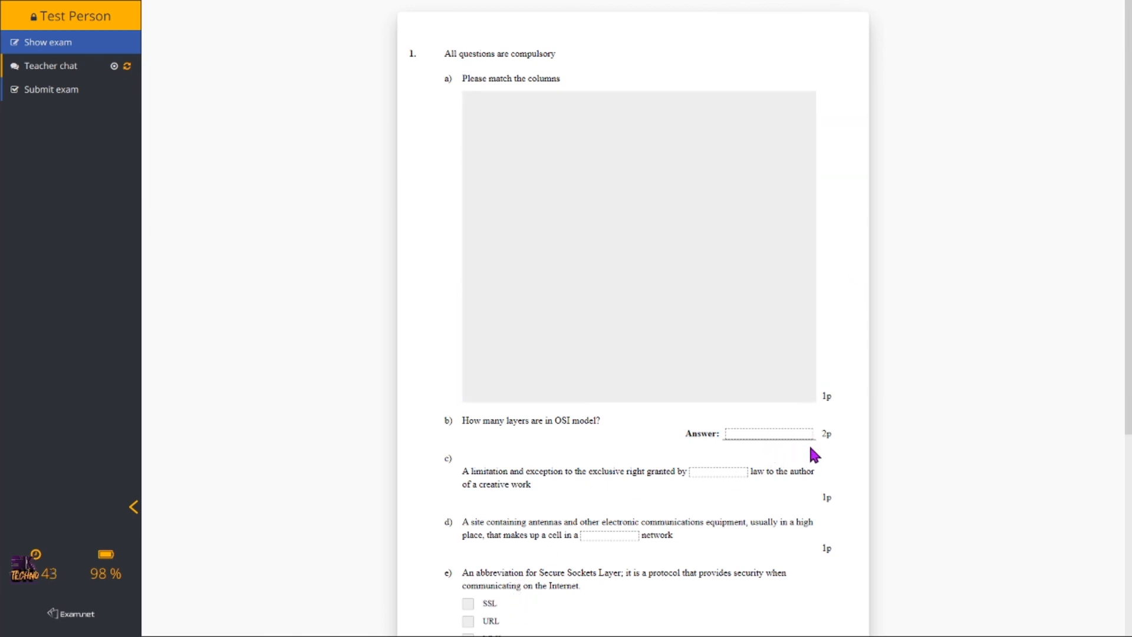
Step: Answer sub question b with 7, sub question c with "copyright" and sub question e with SSL
{"action": "left_click", "coordinate": [781, 433]}
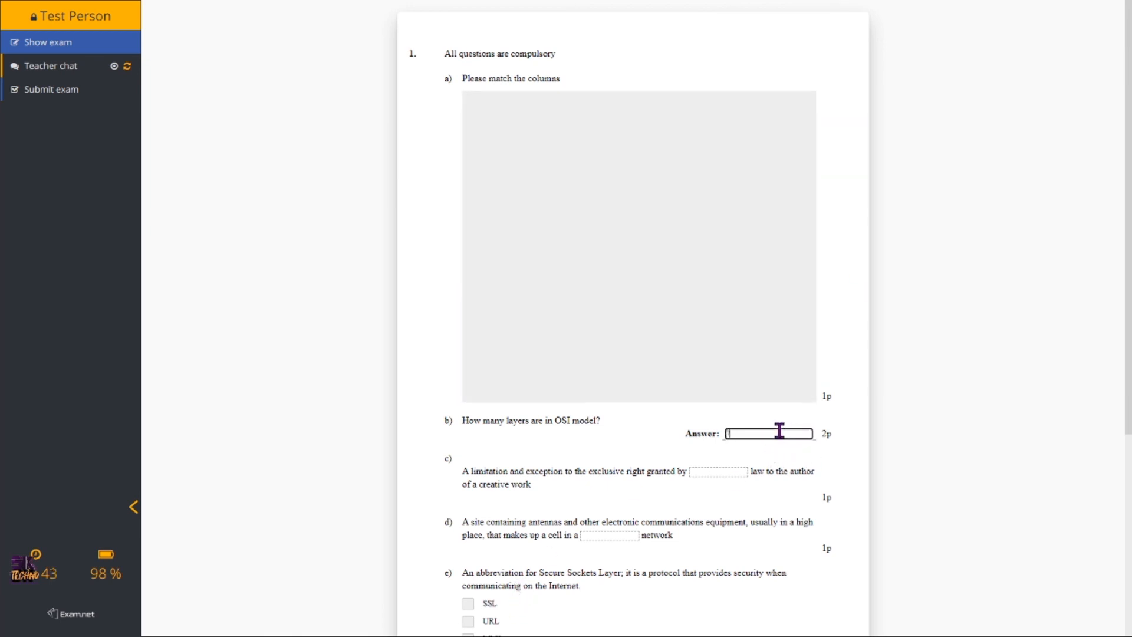
{"action": "left_click", "coordinate": [709, 473]}
{"action": "type", "text": "copyright"}
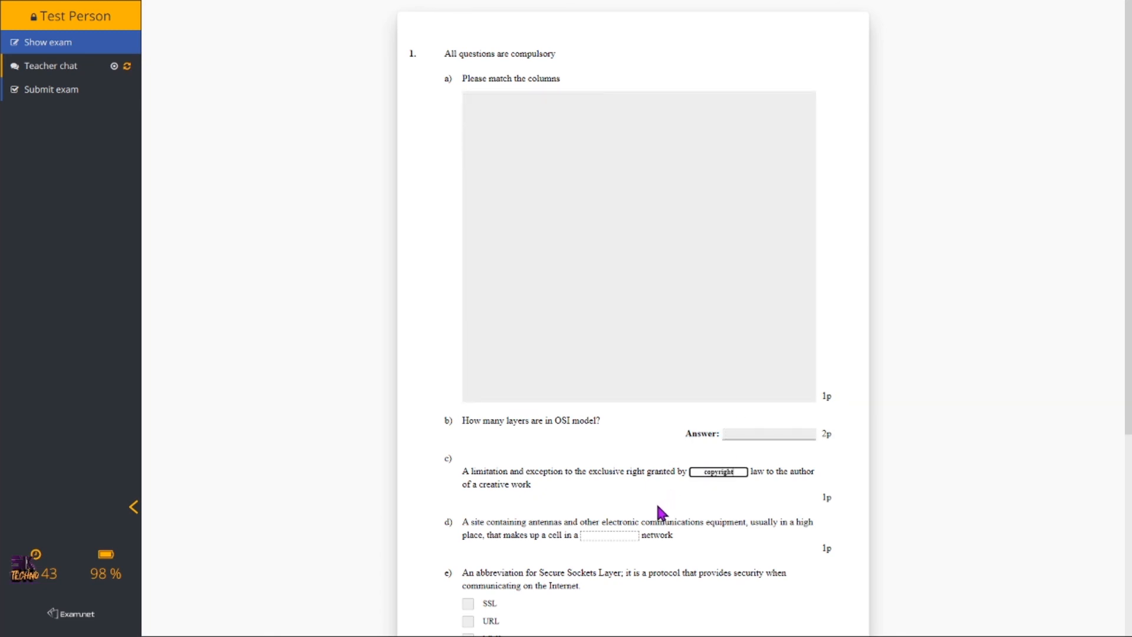
{"action": "scroll", "coordinate": [659, 523], "scroll_direction": "down", "scroll_amount": 2}
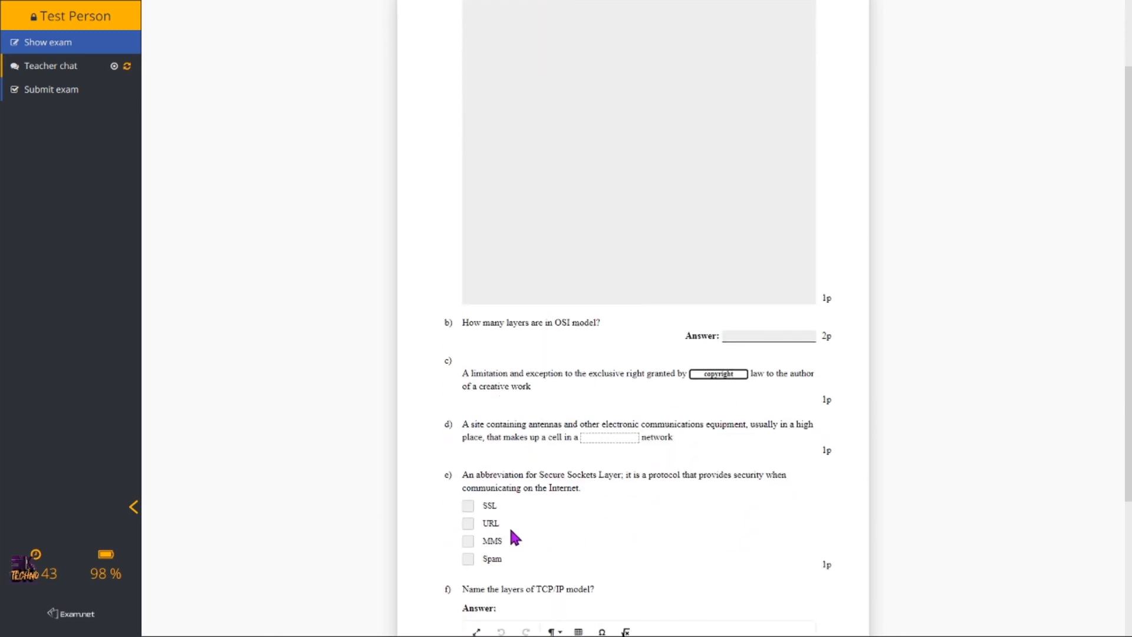
{"action": "left_click", "coordinate": [467, 507]}
Step: Answer sub question f with the lines "Application Layer", "Data Link", "Internet Layer" and "Netork Layer"
{"action": "scroll", "coordinate": [734, 476], "scroll_direction": "down", "scroll_amount": 4}
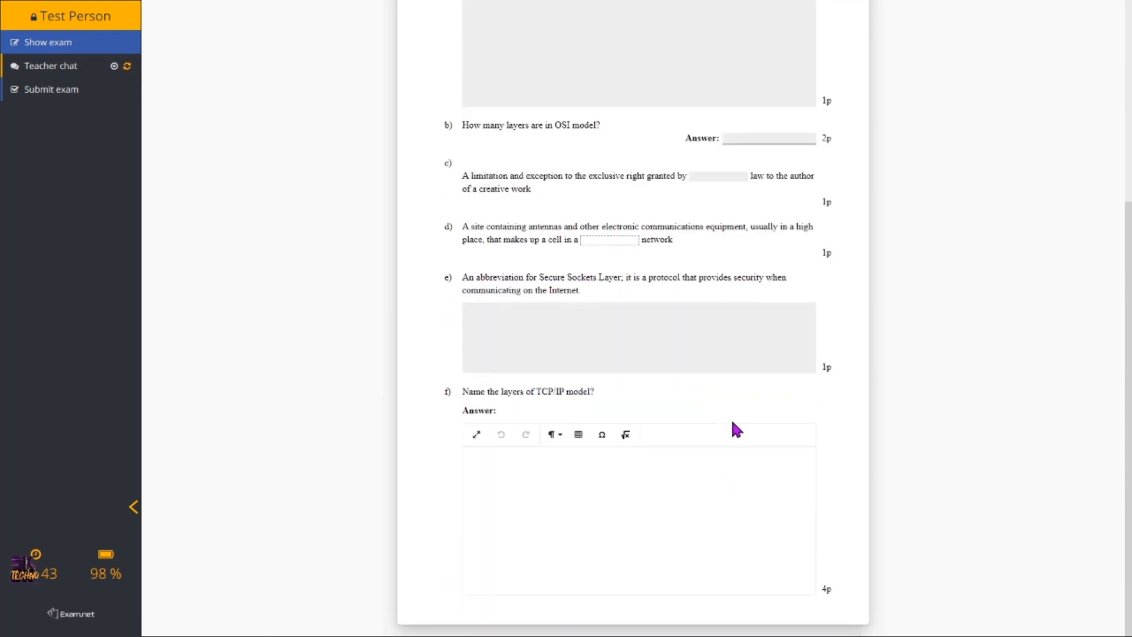
{"action": "left_click", "coordinate": [529, 463]}
{"action": "type", "text": "Application"}
{"action": "key", "text": "Return"}
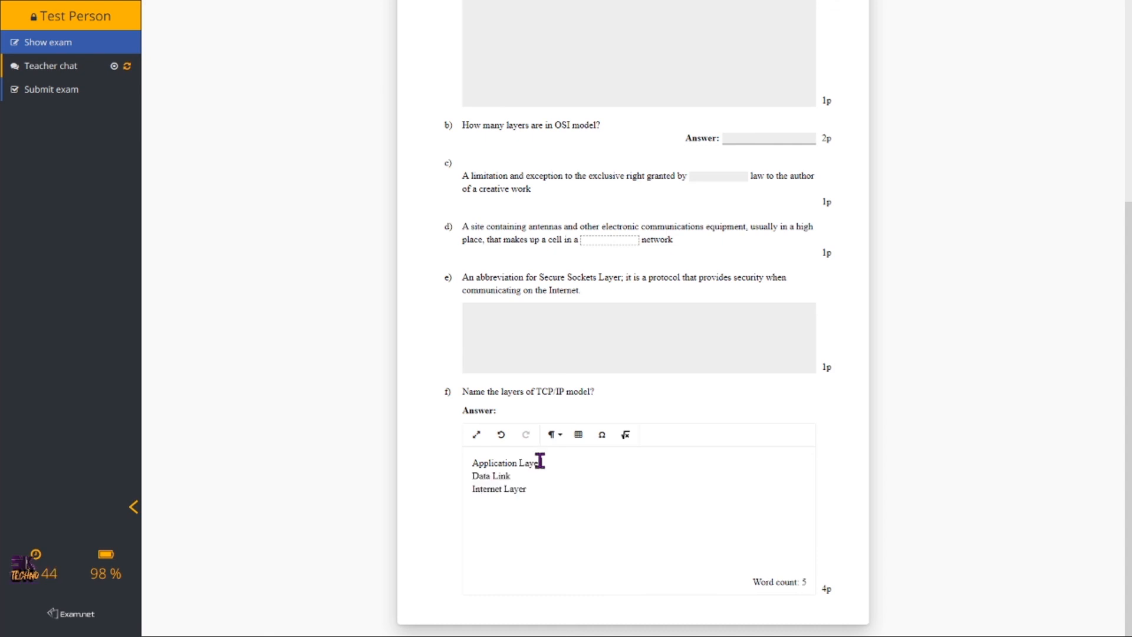
{"action": "type", "text": "Network Layer"}
{"action": "left_click", "coordinate": [493, 502]}
{"action": "key", "text": "BackSpace"}
{"action": "left_click", "coordinate": [603, 527]}
{"action": "left_click", "coordinate": [829, 450]}
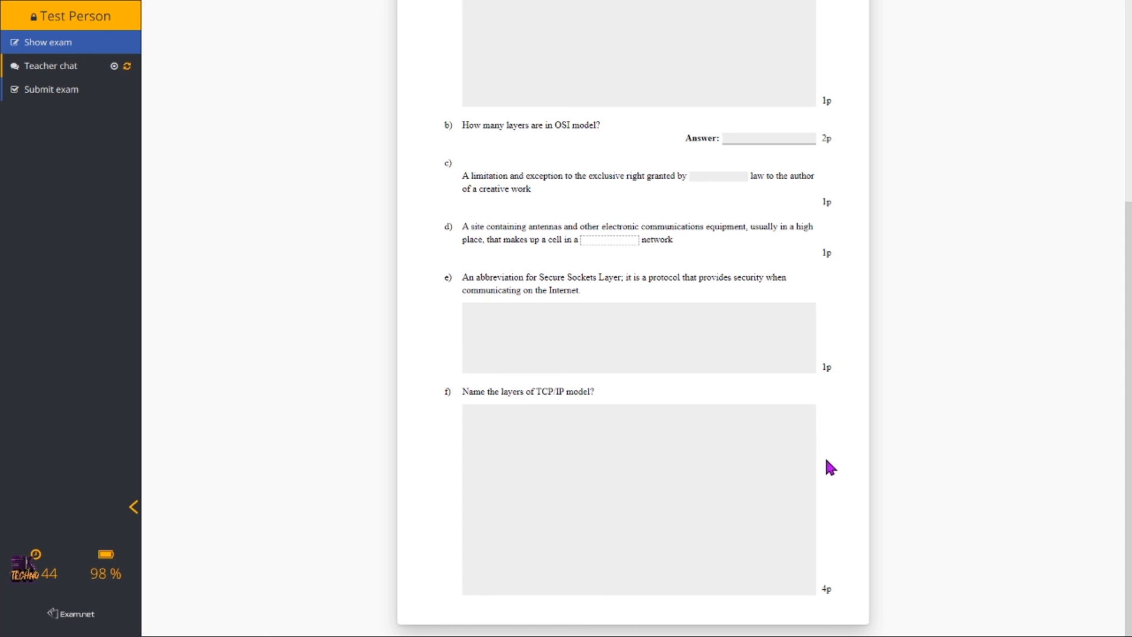
Step: Submit the previewed exam and open the test student's entry in the surveillance view of "Multiple Type Testing"
{"action": "left_click", "coordinate": [62, 97]}
{"action": "left_click", "coordinate": [530, 155]}
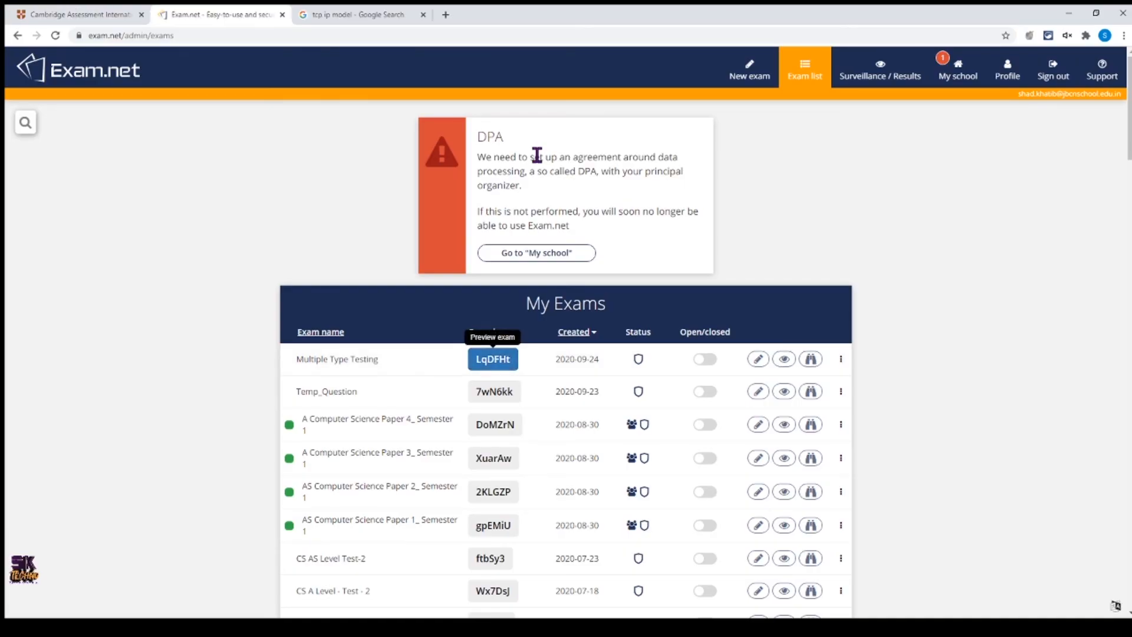
{"action": "left_click", "coordinate": [783, 365]}
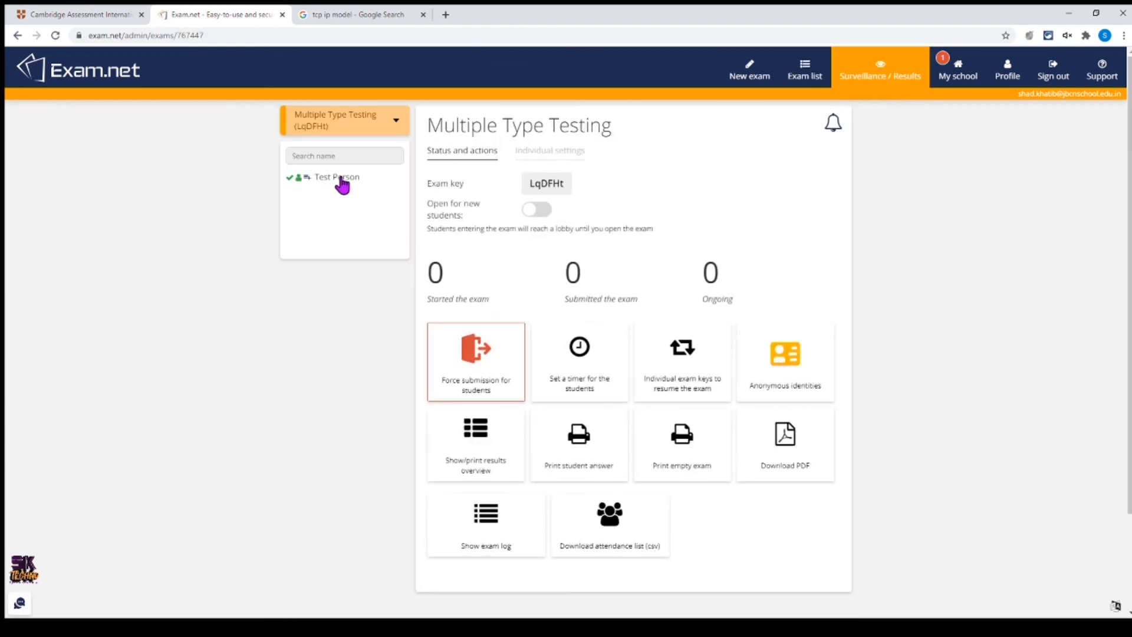
{"action": "left_click", "coordinate": [340, 179]}
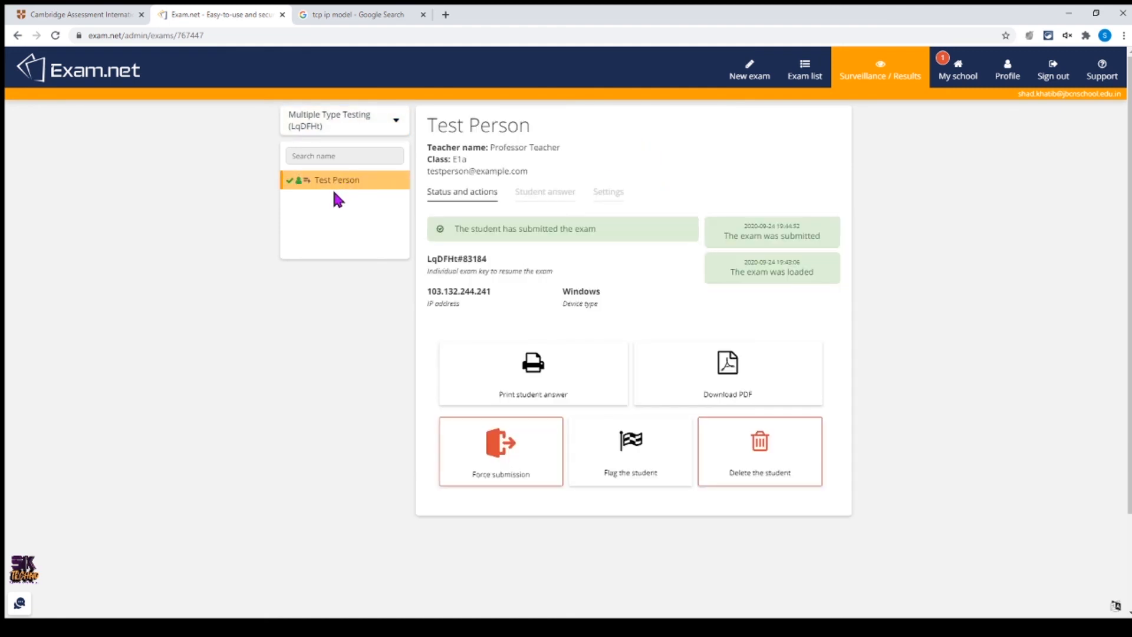
Step: Review the test student's submitted answers and award 3p for the free text answer in sub question f
{"action": "left_click", "coordinate": [540, 202]}
{"action": "scroll", "coordinate": [837, 348], "scroll_direction": "down", "scroll_amount": 3}
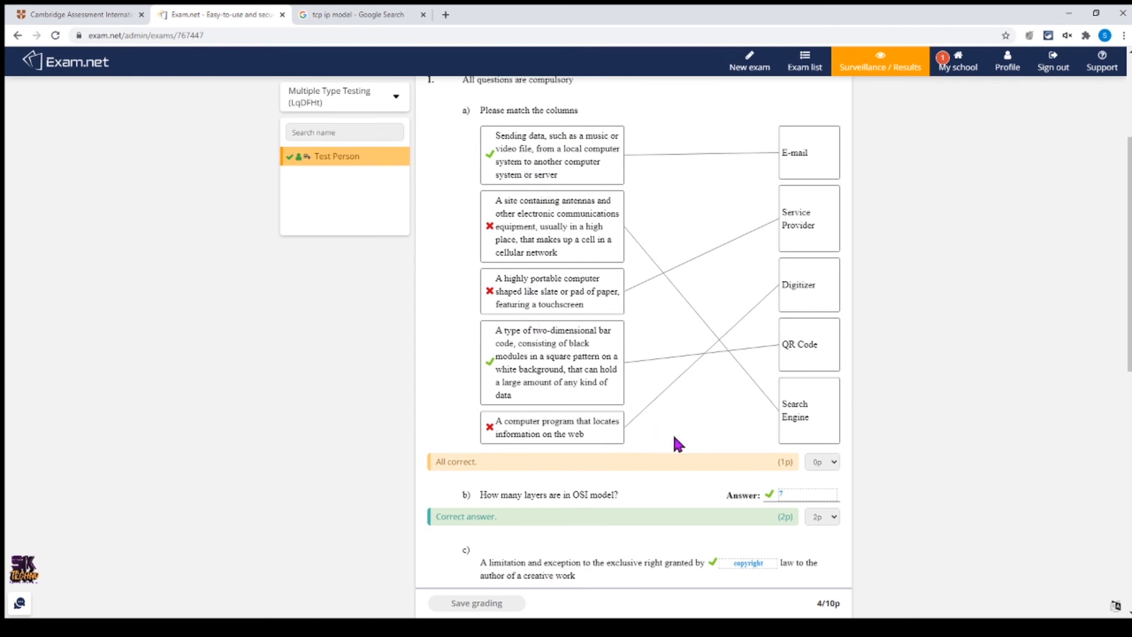
{"action": "scroll", "coordinate": [678, 439], "scroll_direction": "down", "scroll_amount": 2}
{"action": "scroll", "coordinate": [908, 460], "scroll_direction": "down", "scroll_amount": 5}
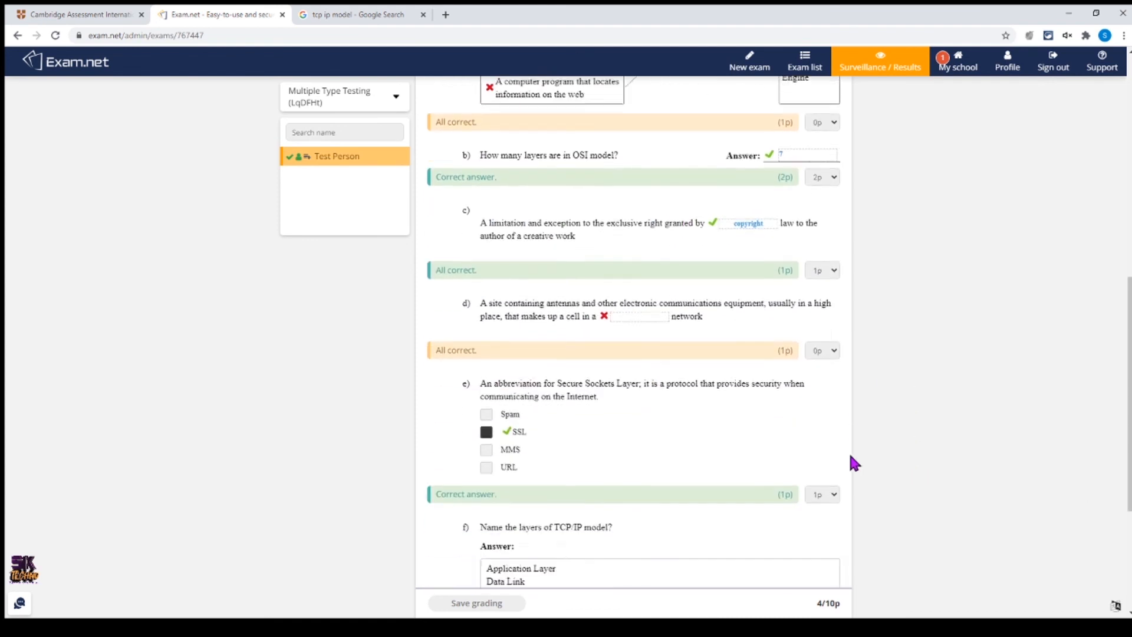
{"action": "mouse_move", "coordinate": [606, 267]}
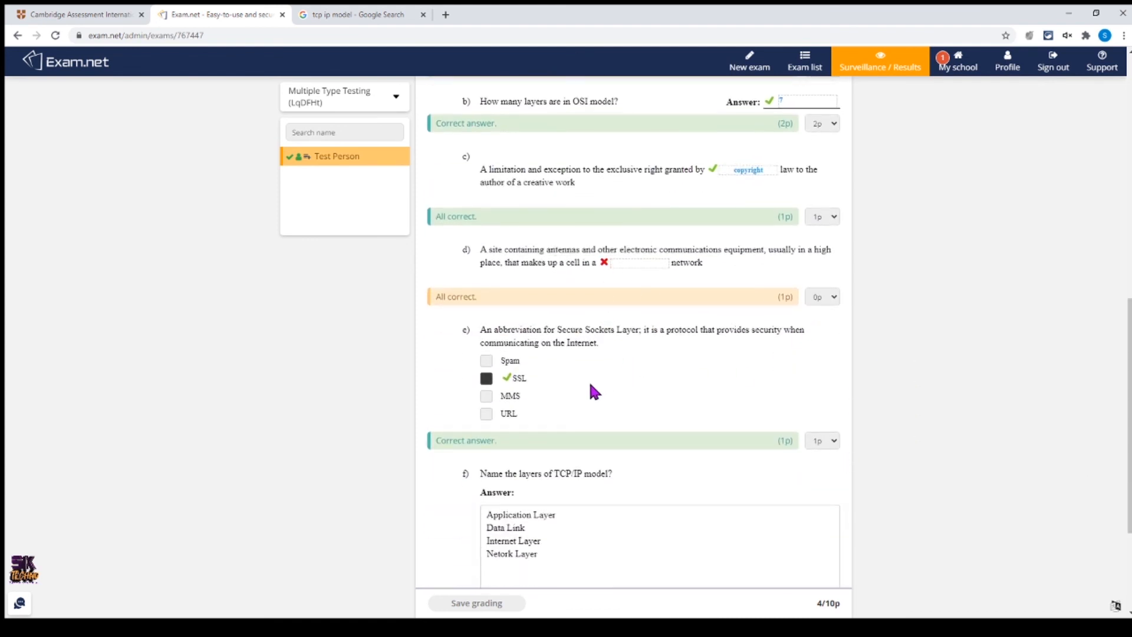
{"action": "scroll", "coordinate": [637, 426], "scroll_direction": "down", "scroll_amount": 3}
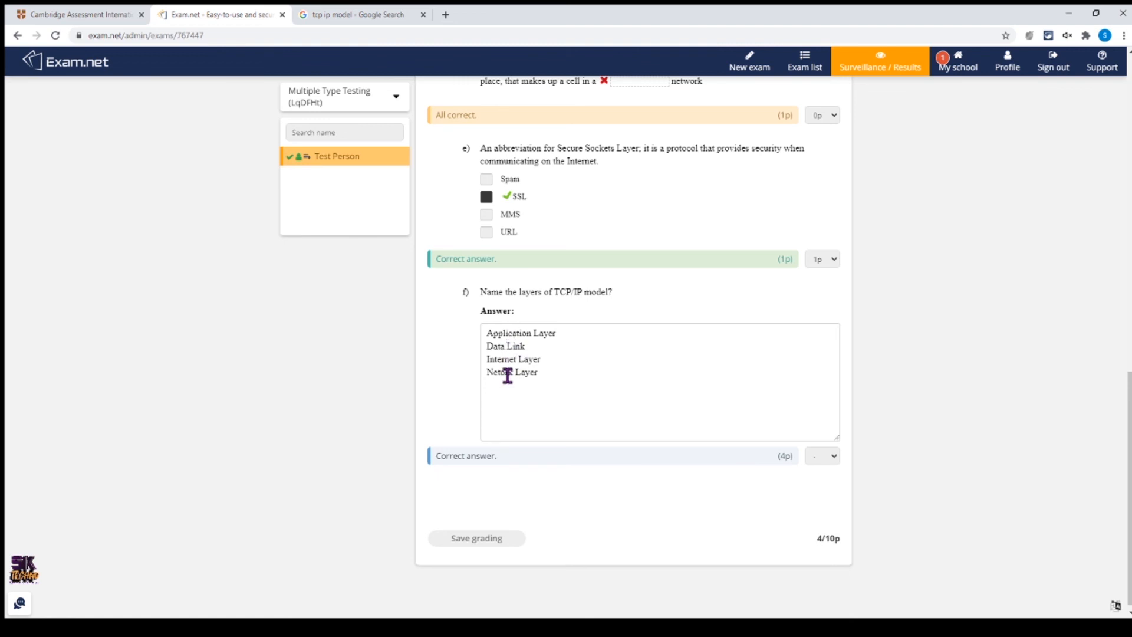
{"action": "left_click", "coordinate": [833, 459]}
{"action": "left_click", "coordinate": [827, 516]}
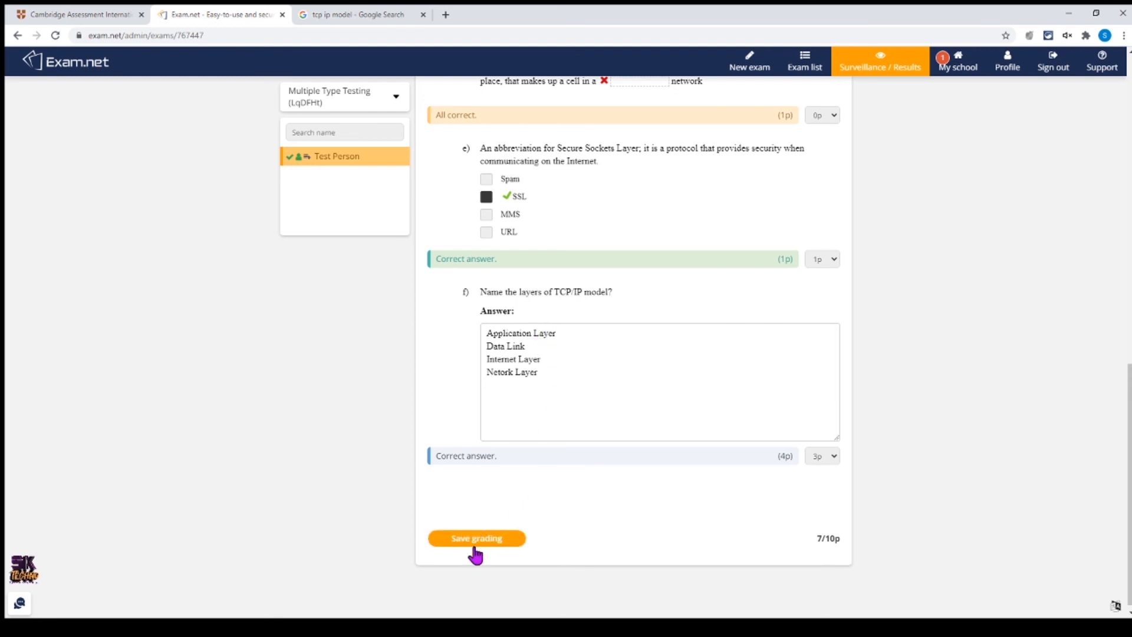
Step: Save the grading of the test student's submission and download the graded answers as a PDF from the student's status and actions
{"action": "left_click", "coordinate": [475, 542]}
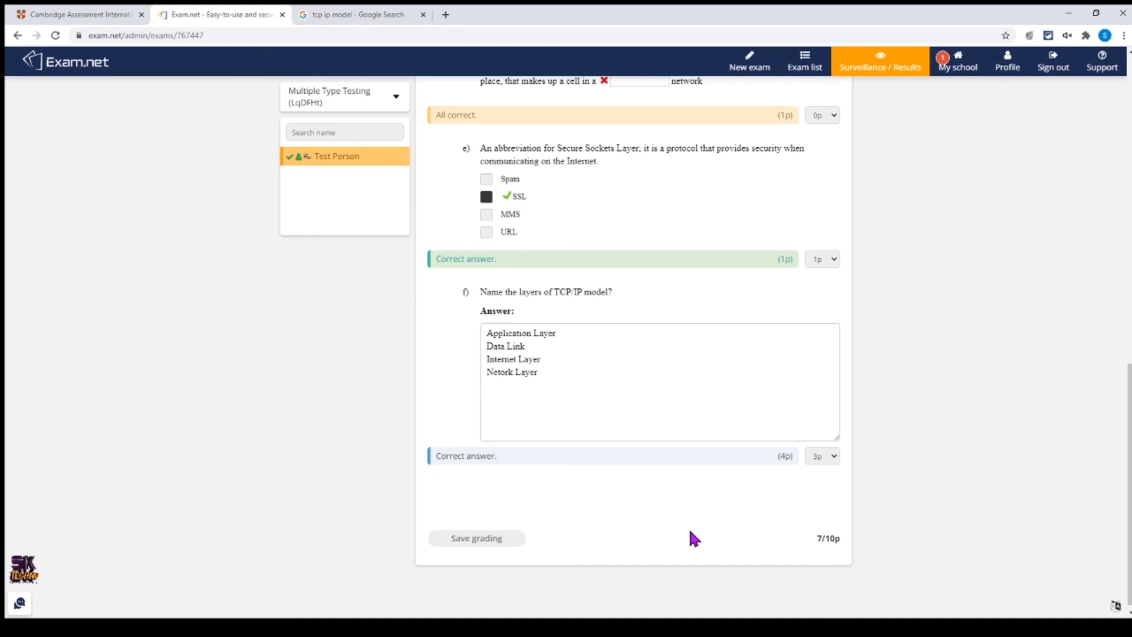
{"action": "scroll", "coordinate": [689, 531], "scroll_direction": "up", "scroll_amount": 15}
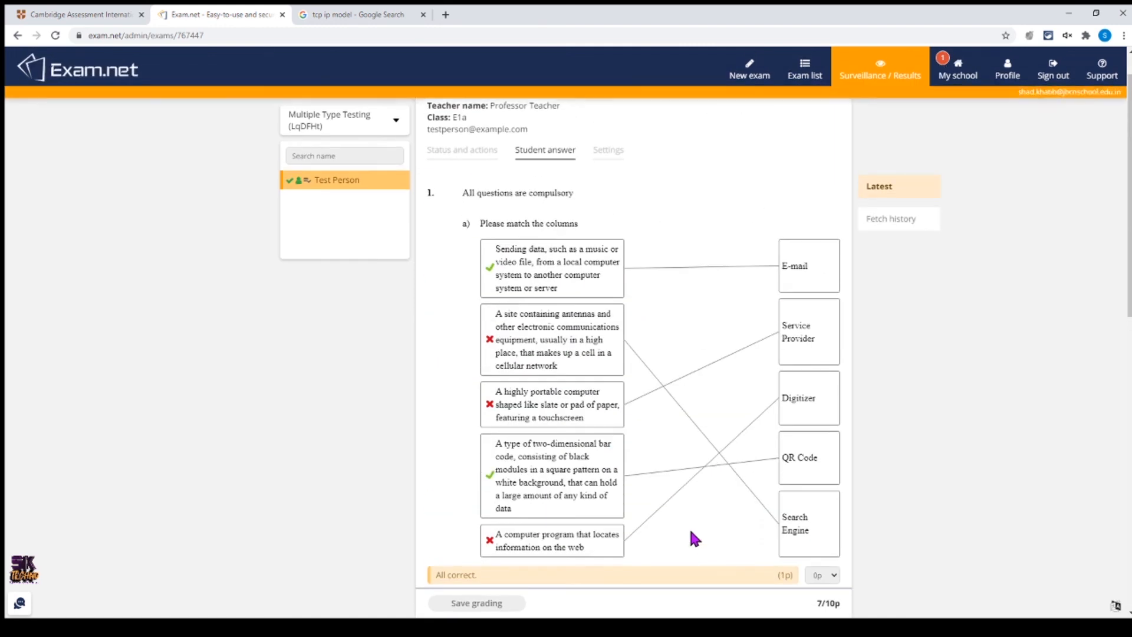
{"action": "left_click", "coordinate": [462, 191]}
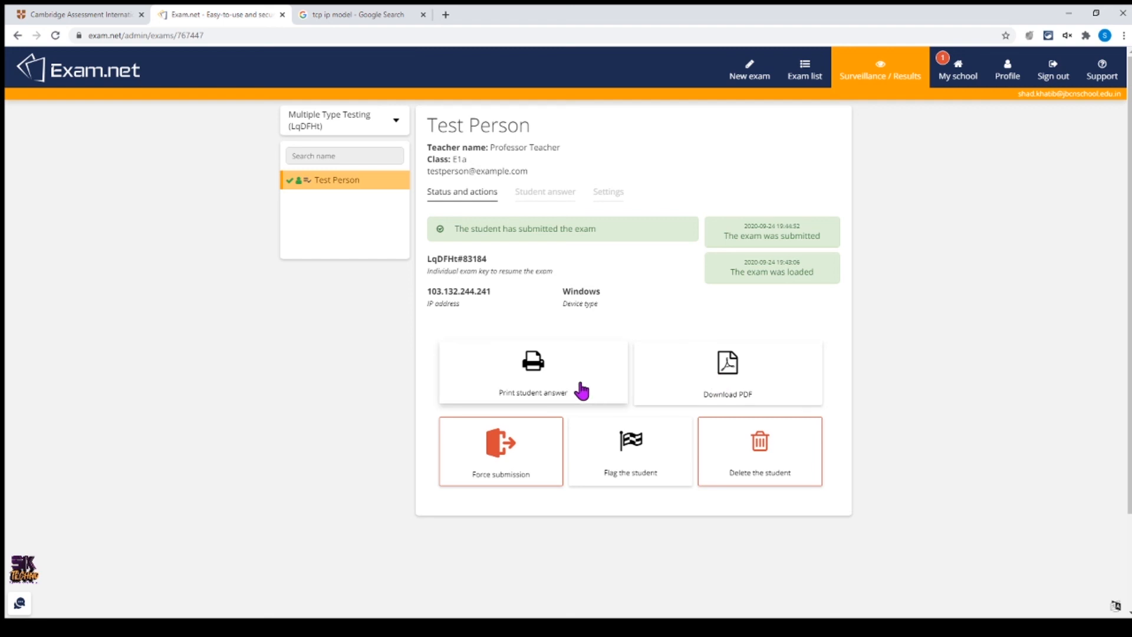
{"action": "left_click", "coordinate": [729, 367]}
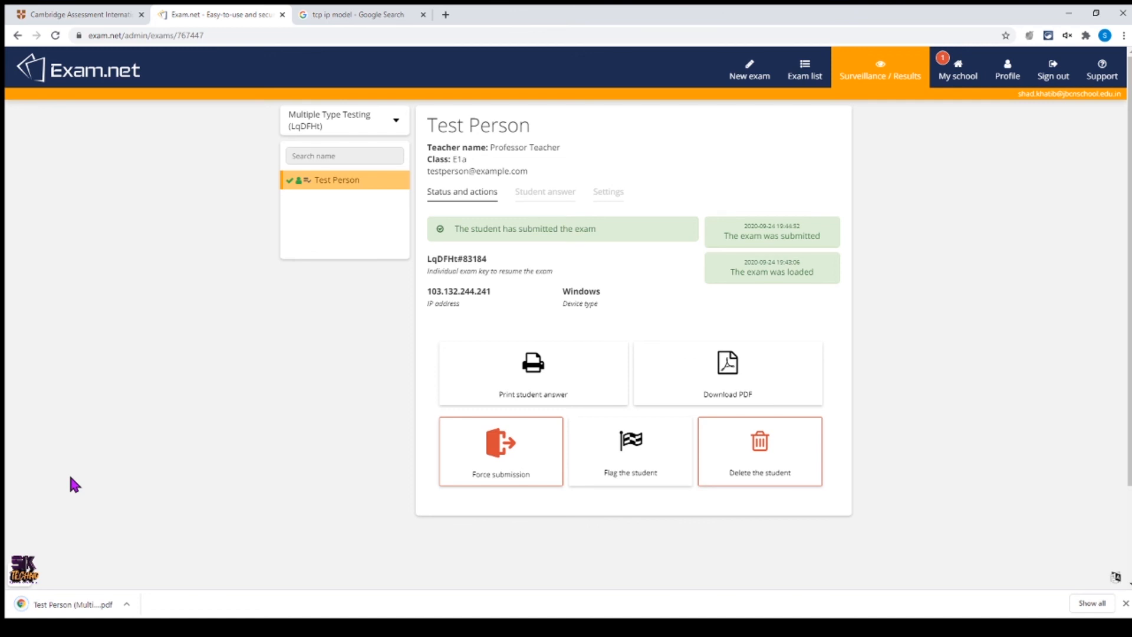
Step: Open the downloaded PDF and examine the marked answers and the points given for each sub question on both pages
{"action": "left_click", "coordinate": [73, 605]}
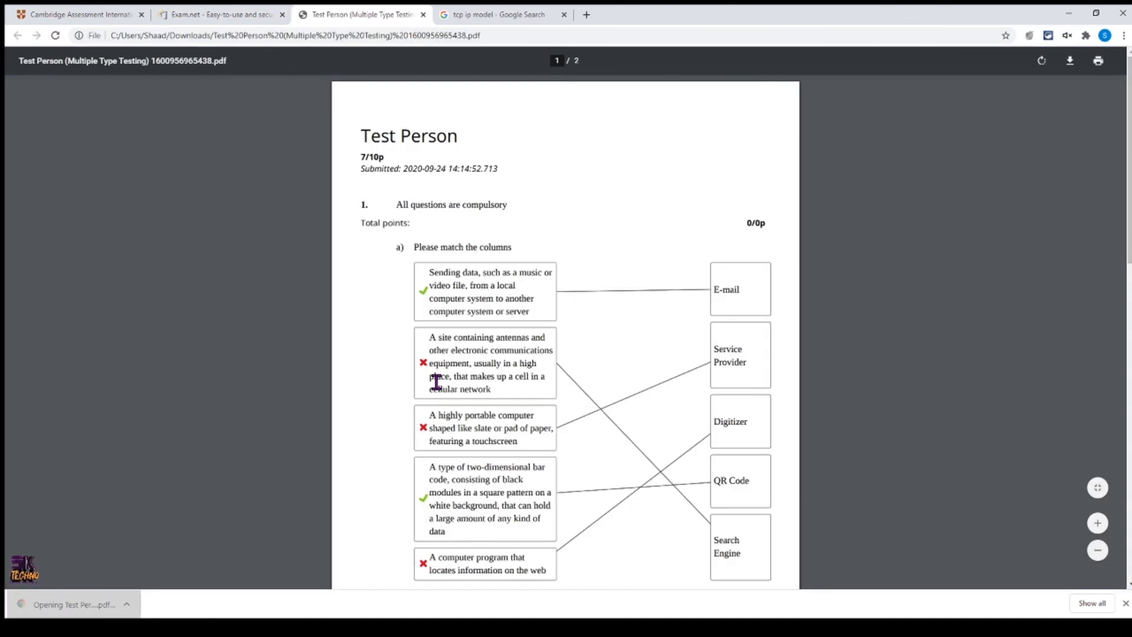
{"action": "scroll", "coordinate": [436, 382], "scroll_direction": "down", "scroll_amount": 15}
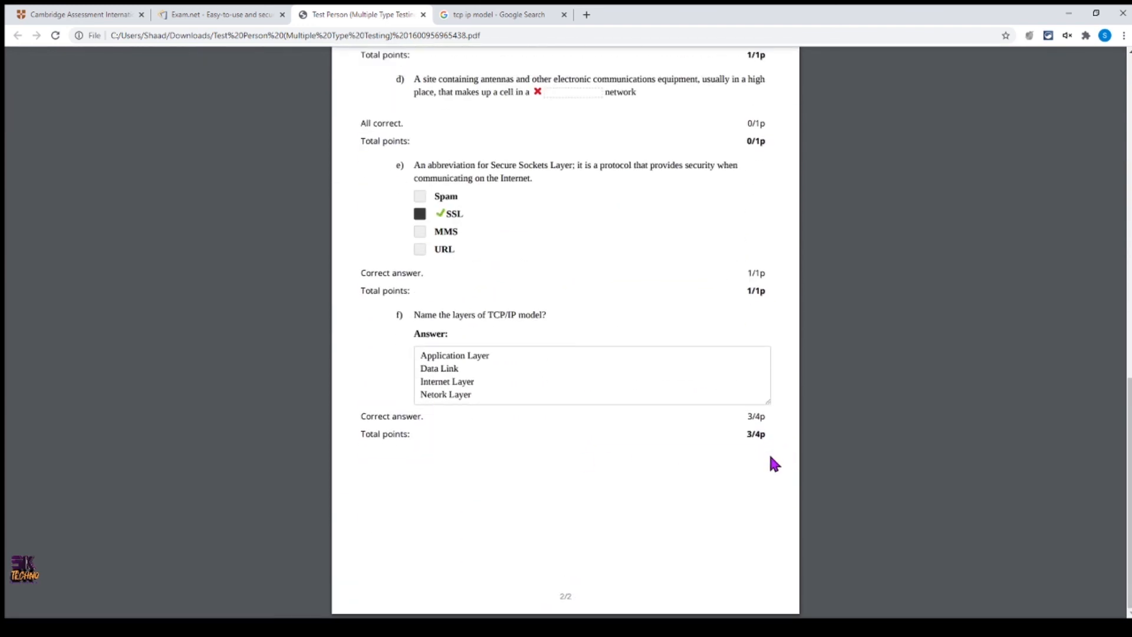
{"action": "scroll", "coordinate": [721, 460], "scroll_direction": "up", "scroll_amount": 15}
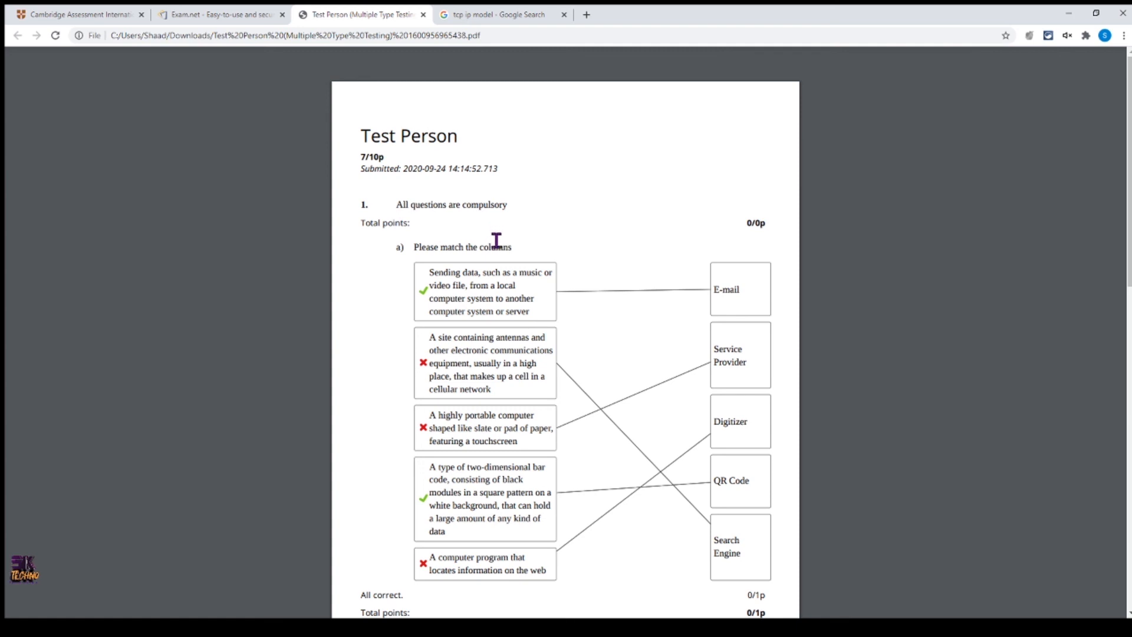
{"action": "scroll", "coordinate": [495, 241], "scroll_direction": "down", "scroll_amount": 7}
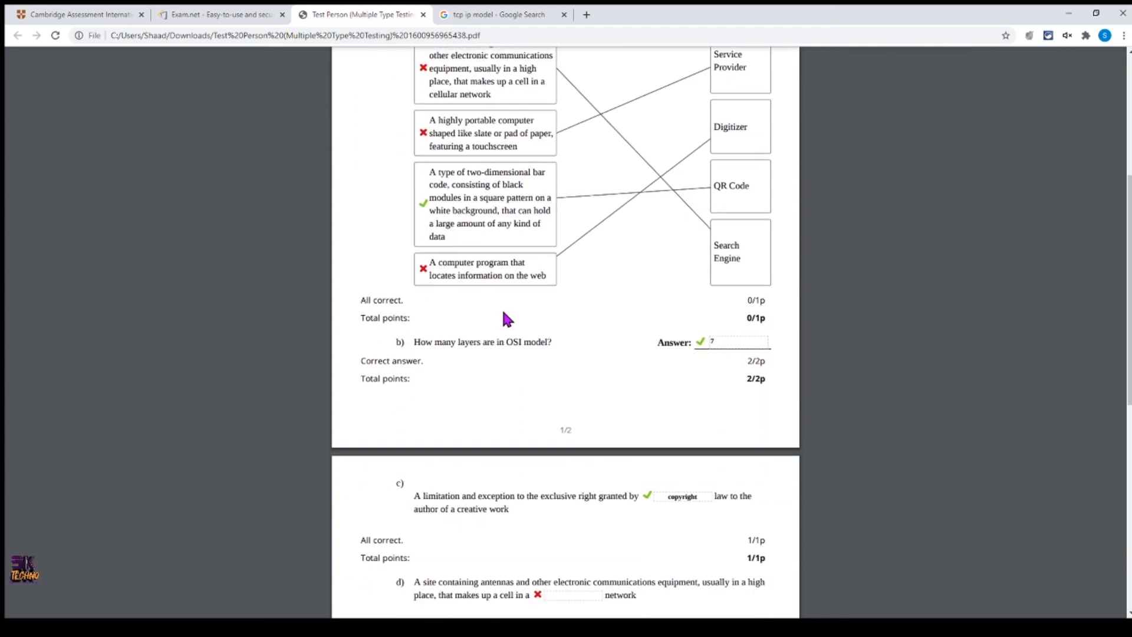
{"action": "scroll", "coordinate": [507, 320], "scroll_direction": "down", "scroll_amount": 2}
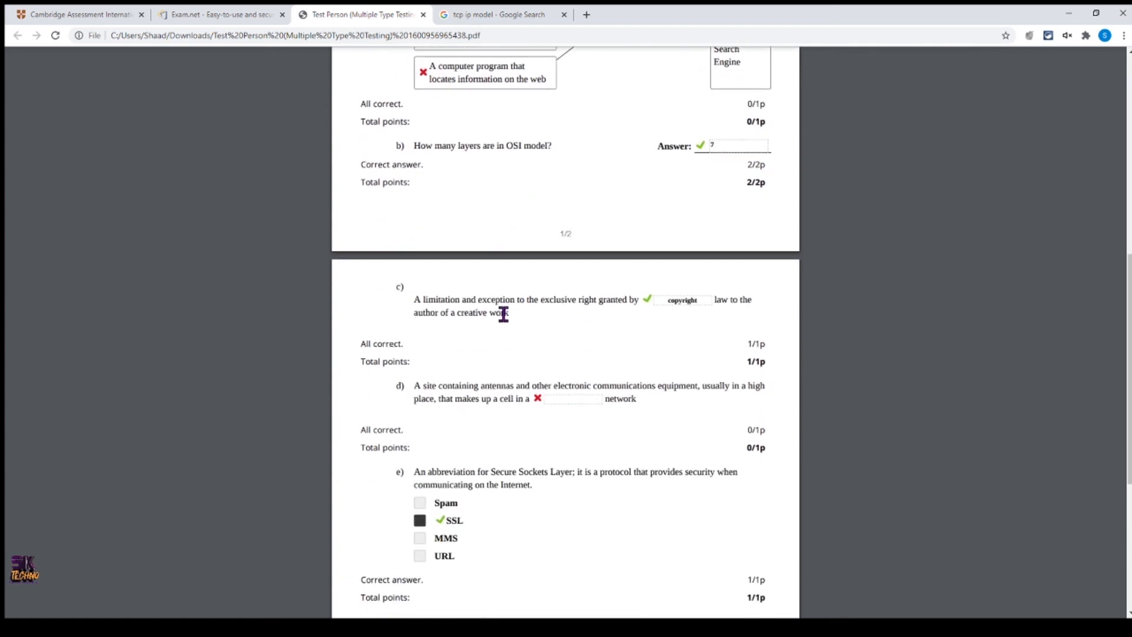
{"action": "scroll", "coordinate": [504, 314], "scroll_direction": "down", "scroll_amount": 2}
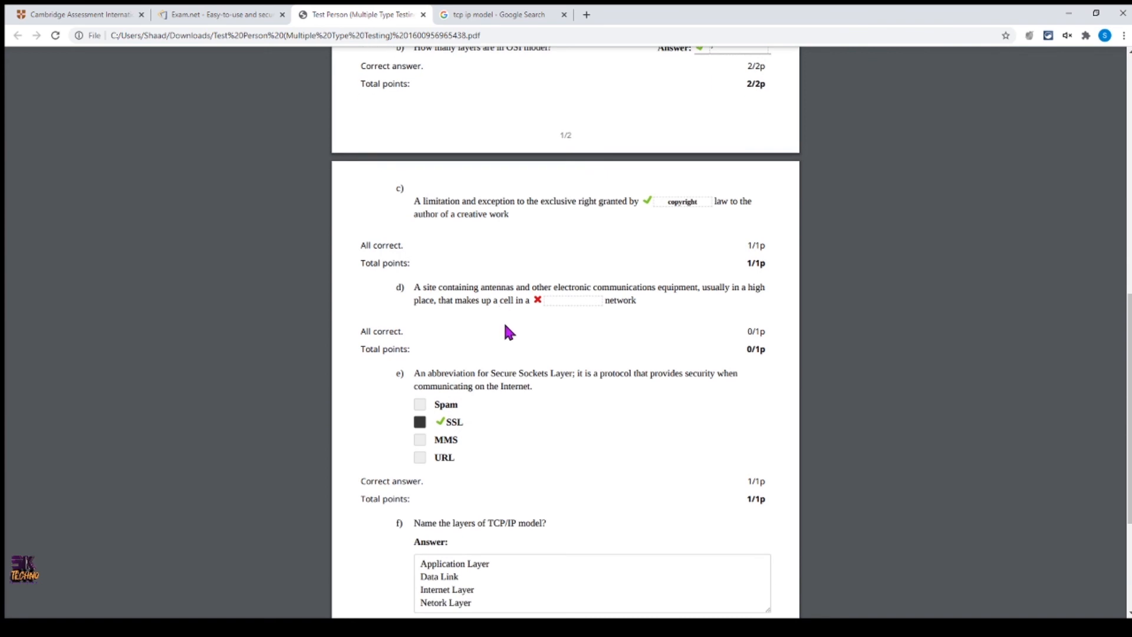
{"action": "scroll", "coordinate": [575, 454], "scroll_direction": "down", "scroll_amount": 4}
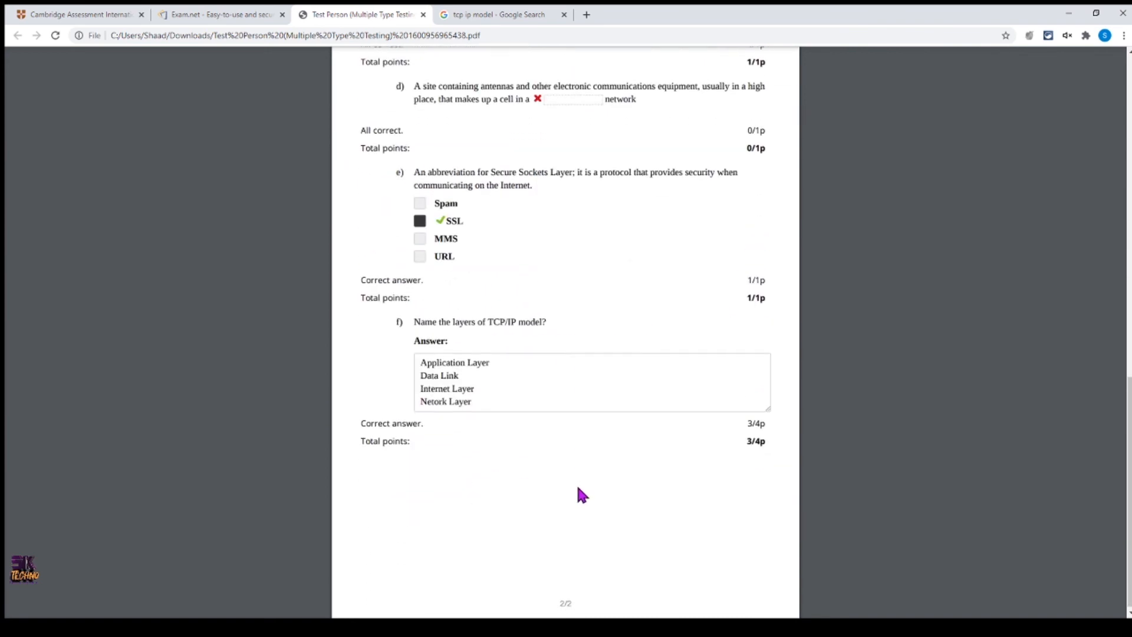
{"action": "scroll", "coordinate": [576, 472], "scroll_direction": "up", "scroll_amount": 12}
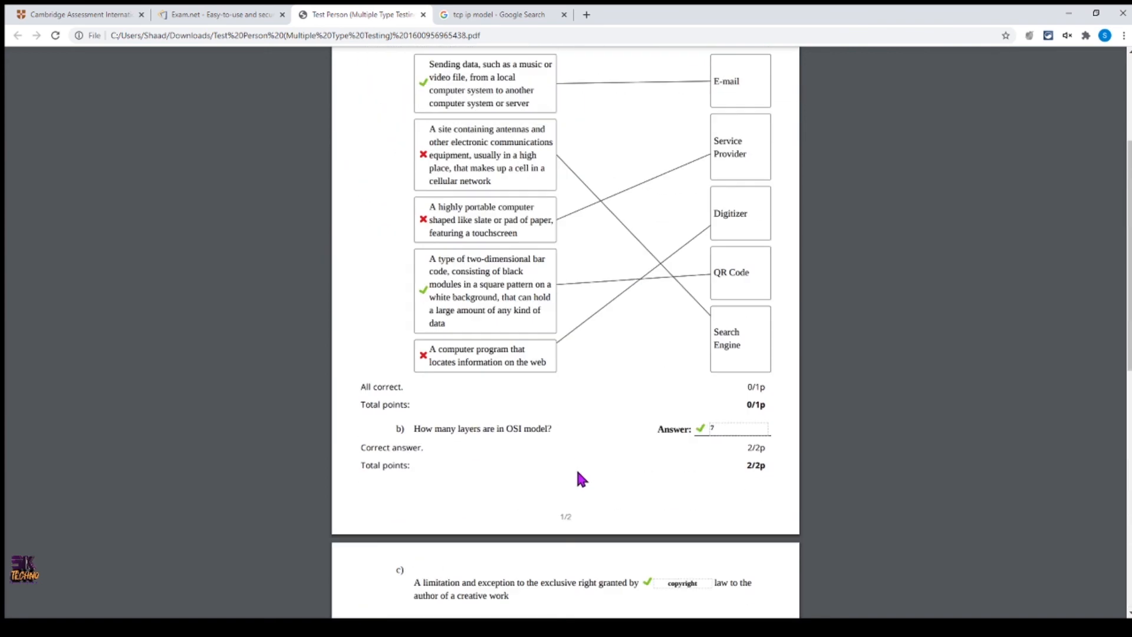
Step: Close the PDF report and return to the list of exams
{"action": "left_click", "coordinate": [423, 14]}
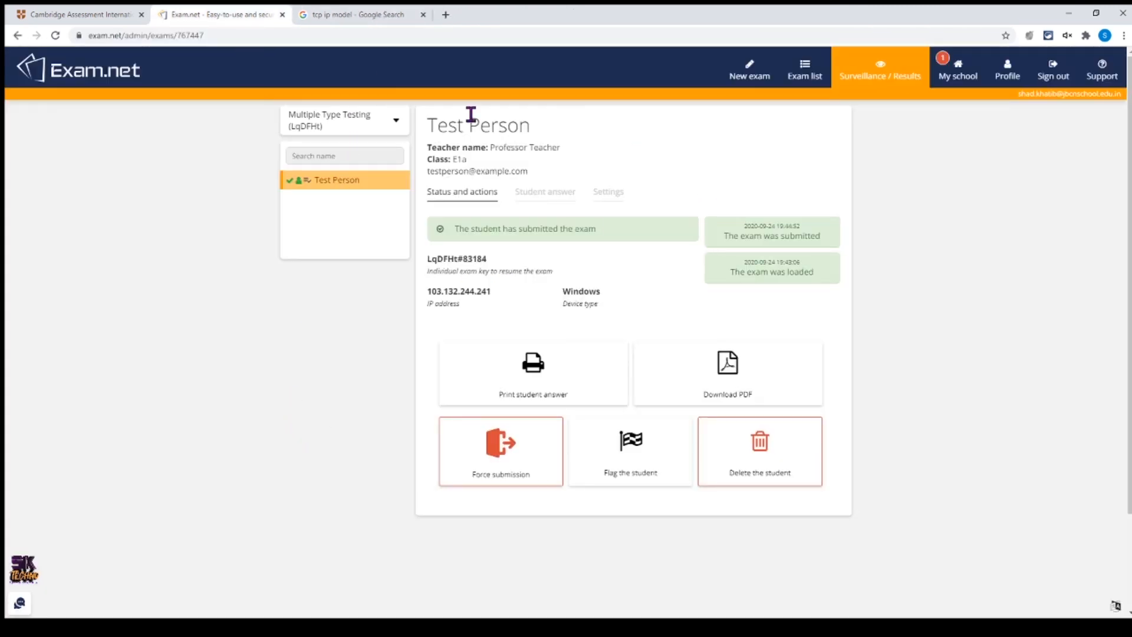
{"action": "left_click", "coordinate": [805, 70]}
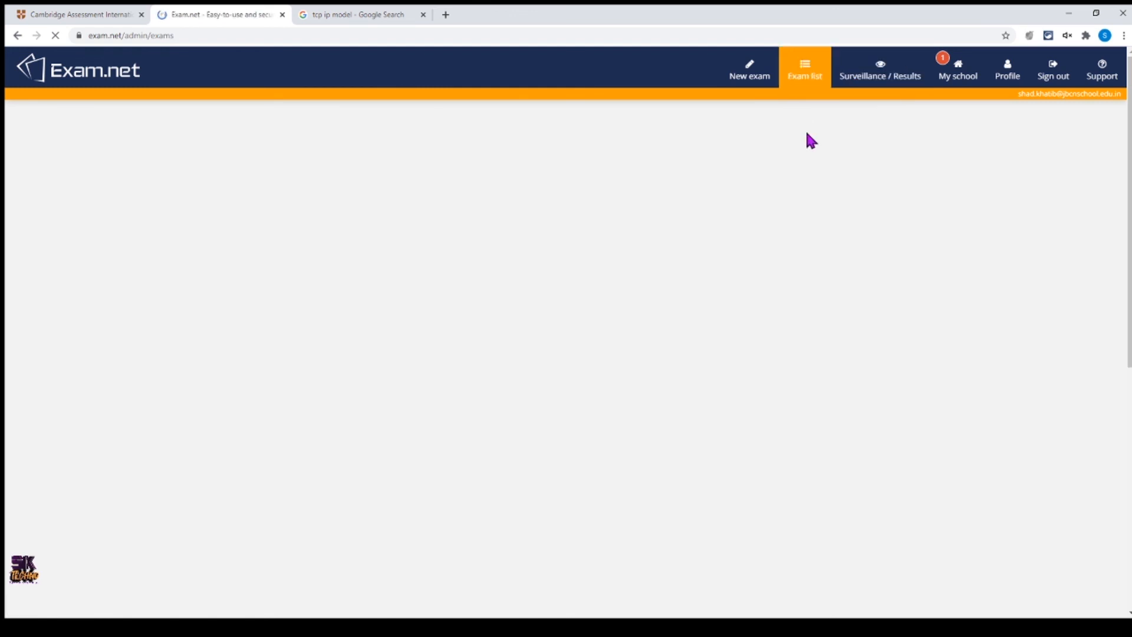